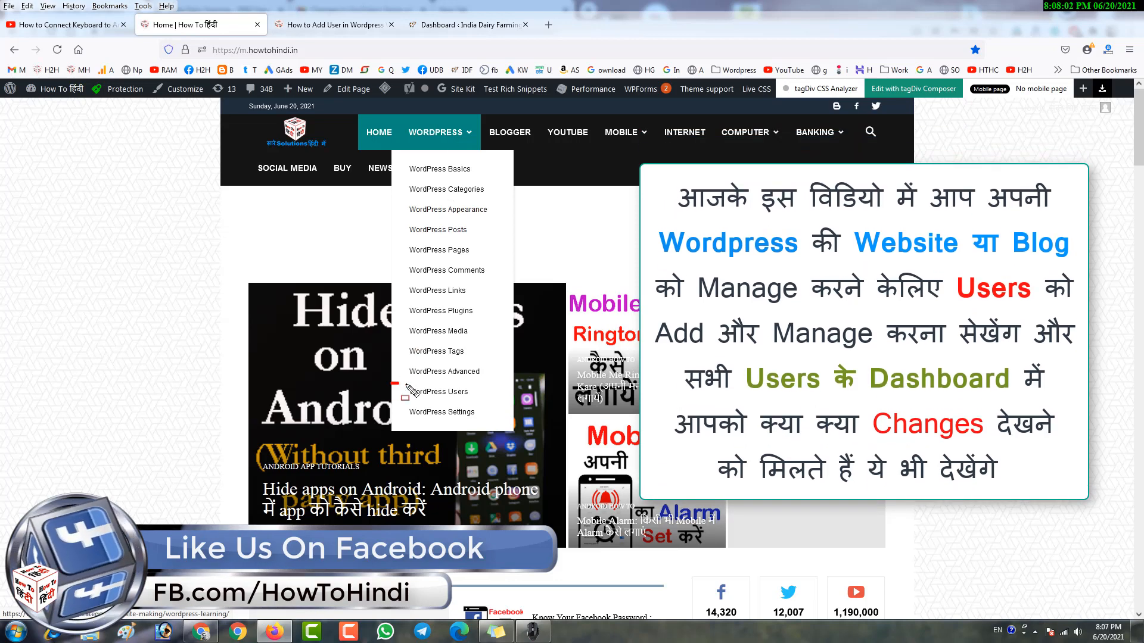
Expand the full description of the YouTube video about connecting a keyboard.
left_click_drag(406, 385, 506, 403)
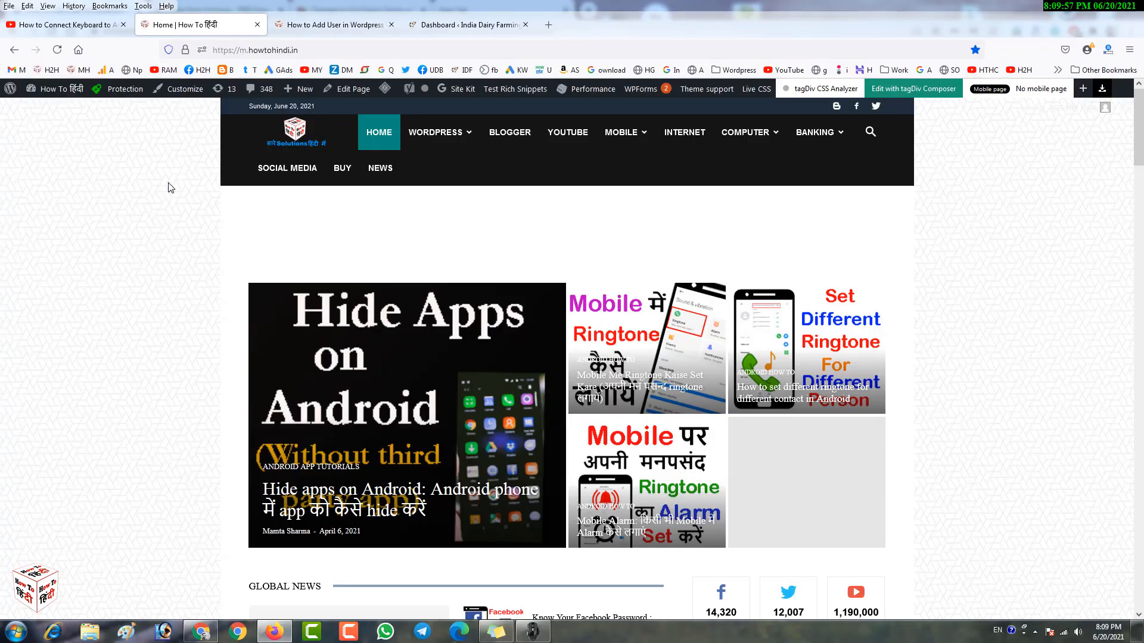
left_click(91, 30)
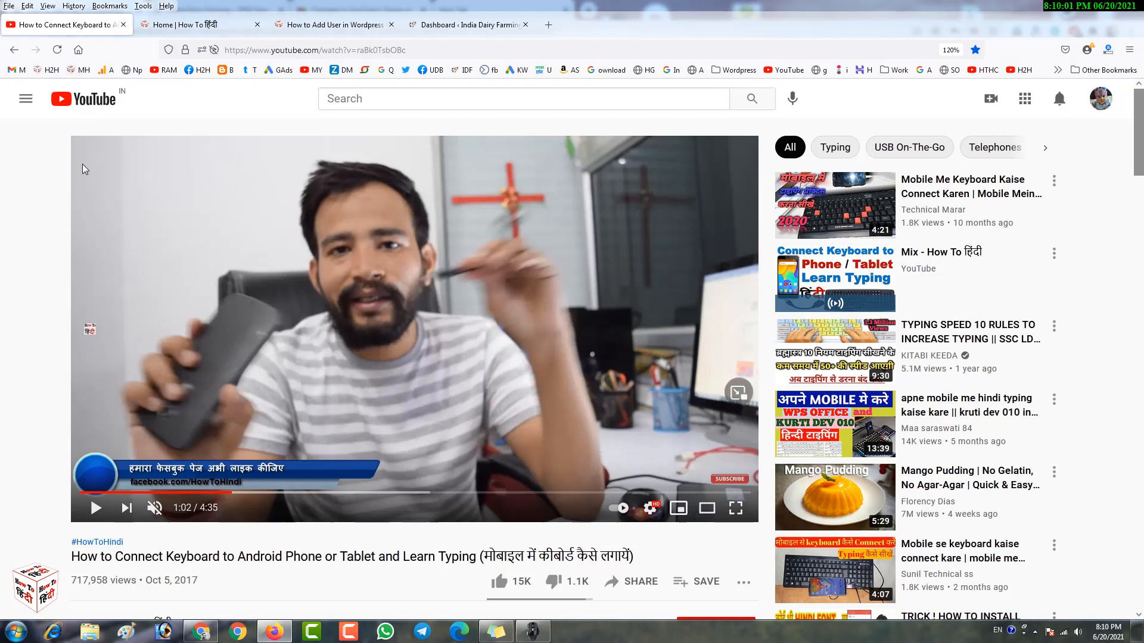
scroll(84, 170, "down", 3)
scroll(84, 169, "down", 3)
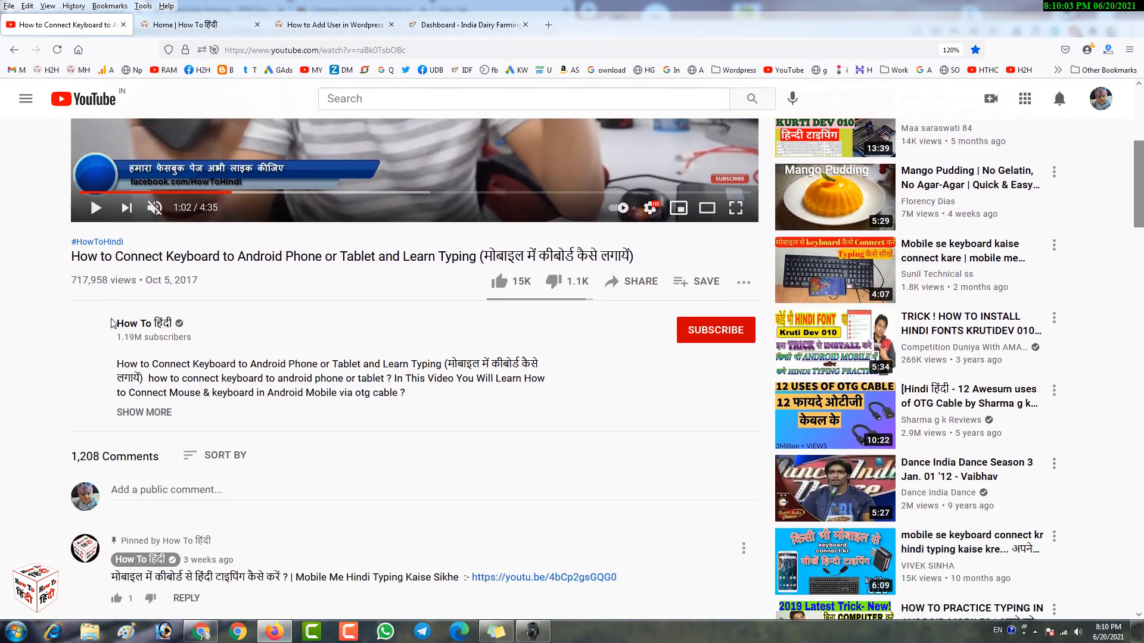
left_click(139, 412)
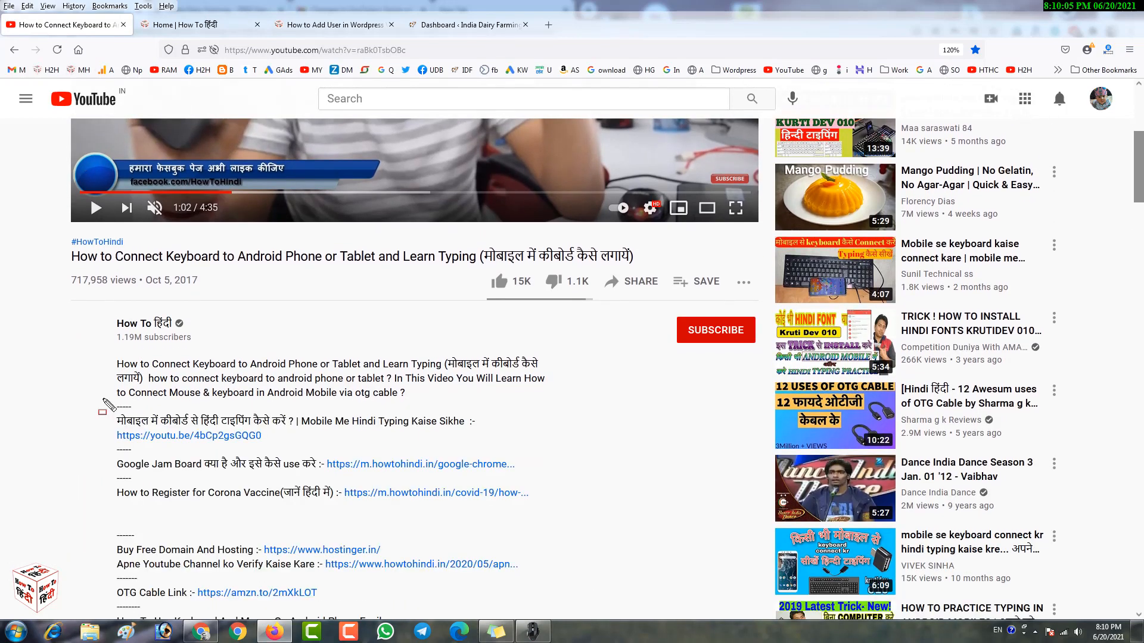
Highlight the description's separator line, then go to the 'How to Add User in WordPress' article.
mouse_move(102, 398)
left_mouse_down()
mouse_move(459, 400)
mouse_move(526, 416)
left_mouse_up()
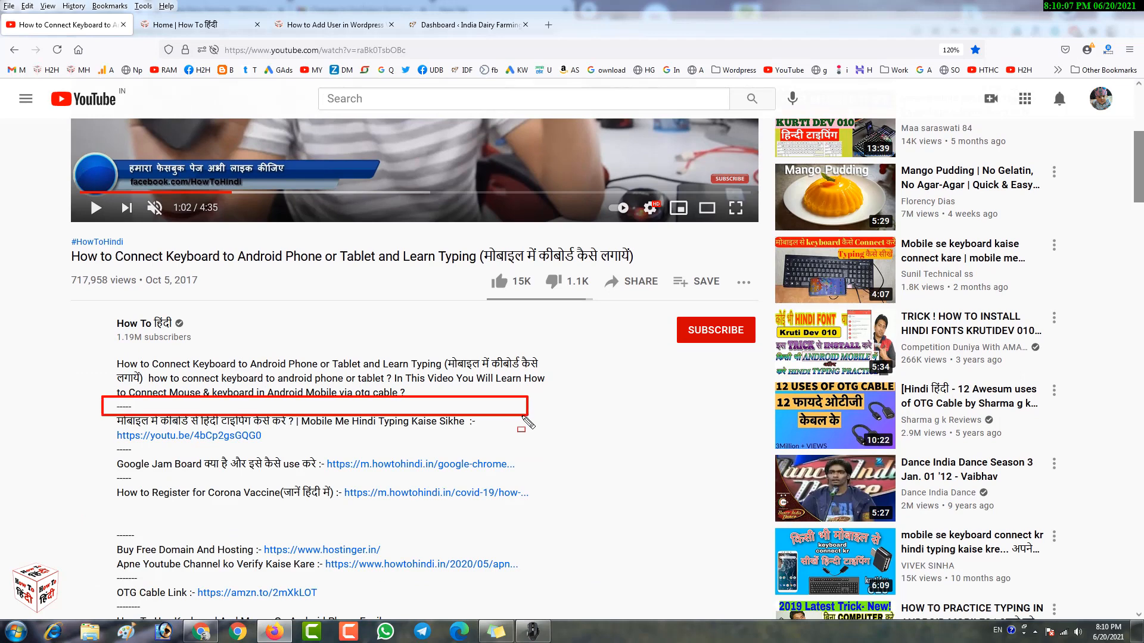
key("Escape")
left_click(362, 25)
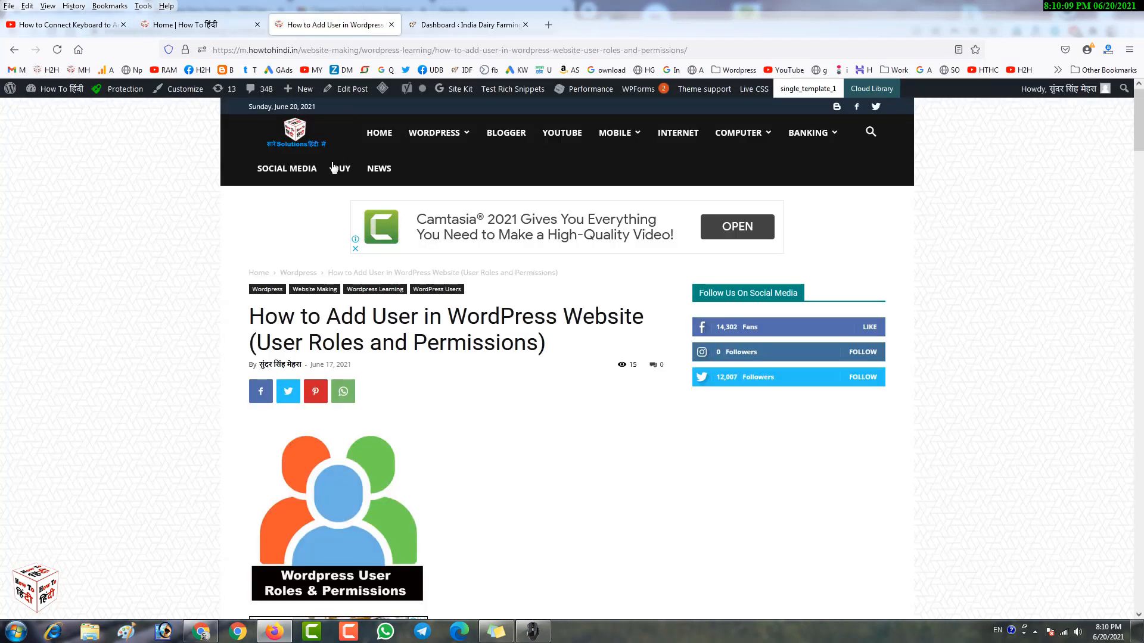
Turn on screen drawing and outline the article title.
key("ctrl+2")
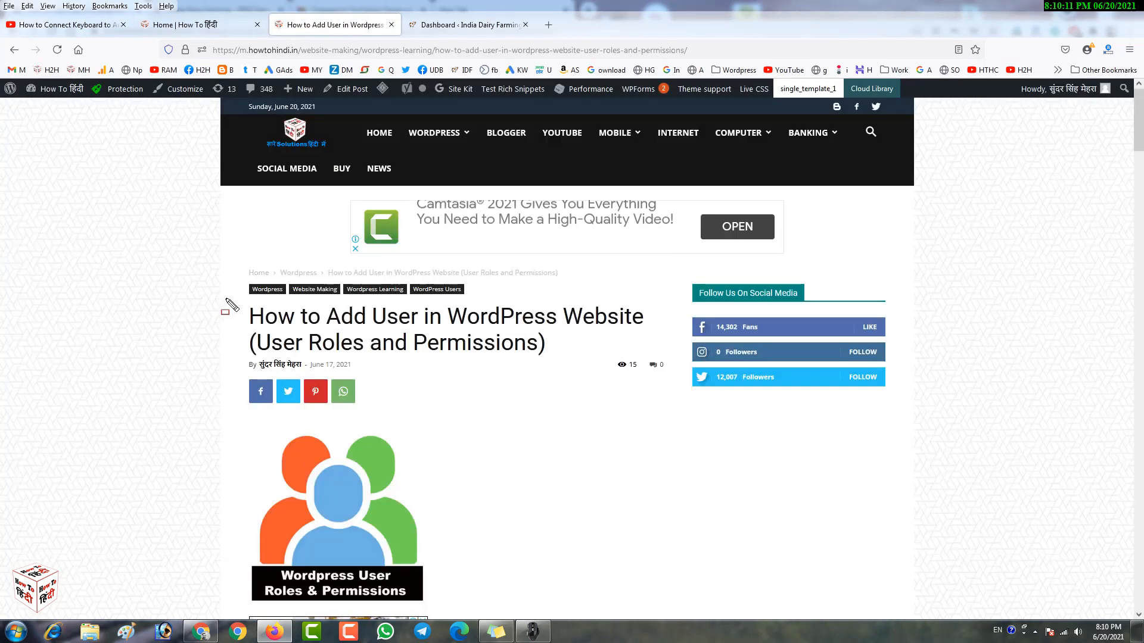
mouse_move(226, 299)
left_mouse_down()
mouse_move(351, 338)
mouse_move(682, 373)
left_mouse_up()
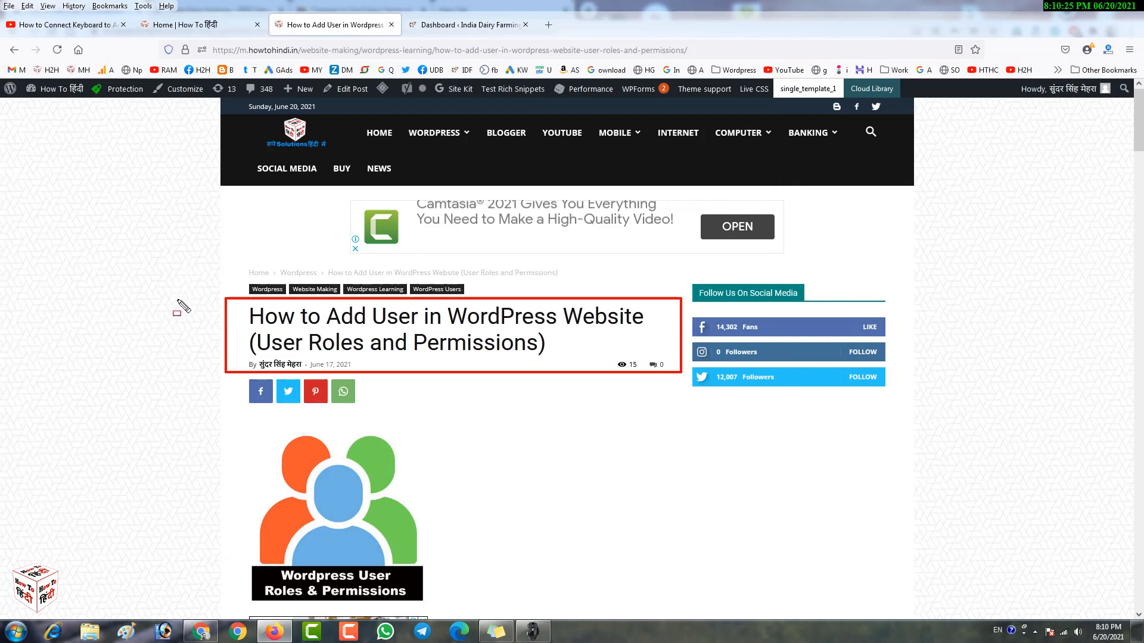
mouse_move(205, 291)
left_mouse_down()
mouse_move(378, 363)
mouse_move(529, 389)
mouse_move(695, 382)
left_mouse_up()
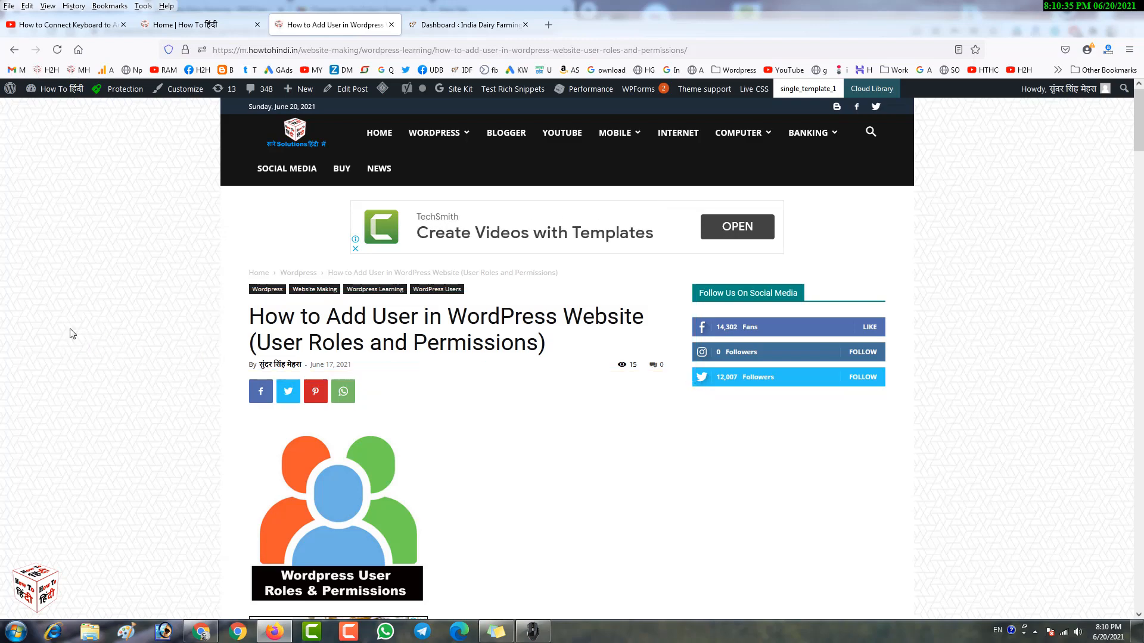
Scroll to the User Roles and Permissions section and outline its heading and table, then clear the drawings.
scroll(70, 333, "down", 8)
scroll(69, 334, "down", 15)
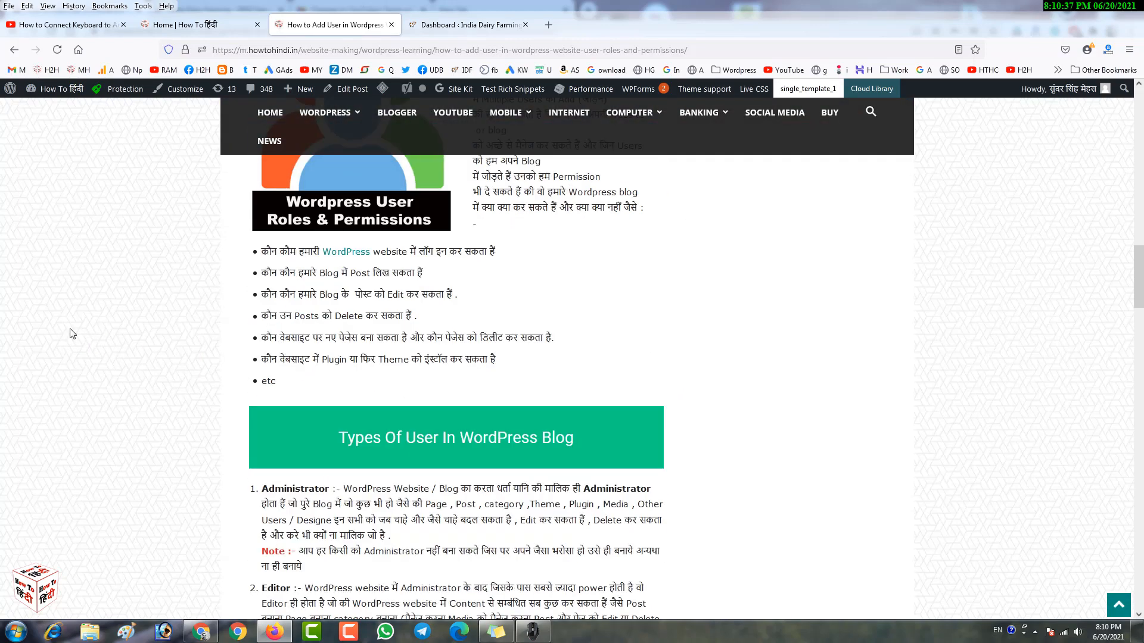
scroll(70, 333, "down", 8)
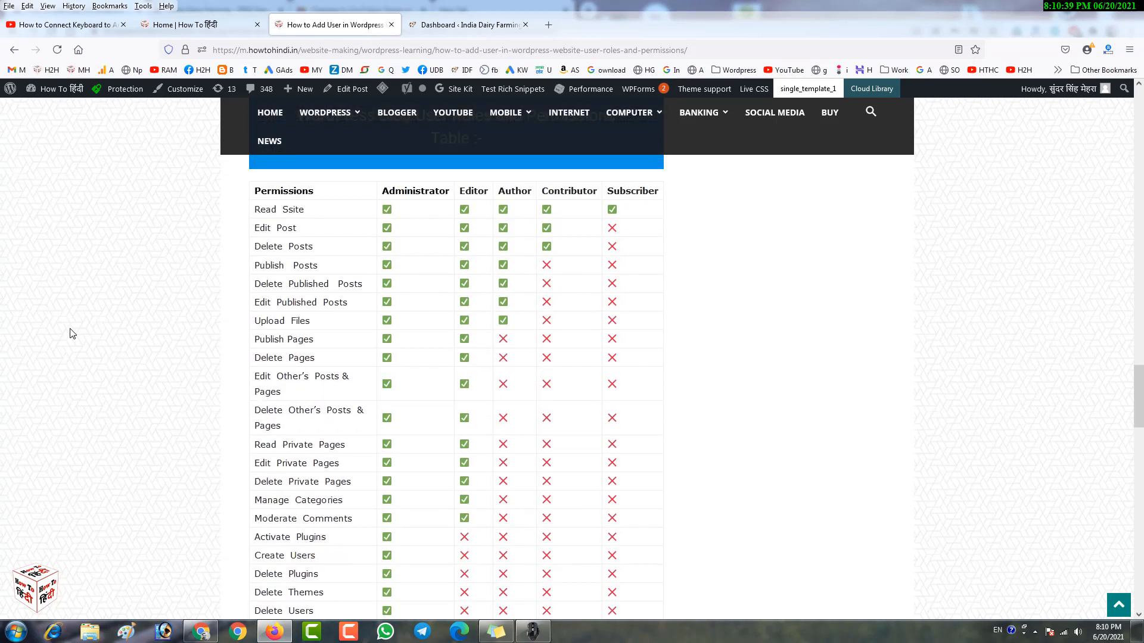
scroll(69, 333, "up", 1)
scroll(69, 333, "up", 1)
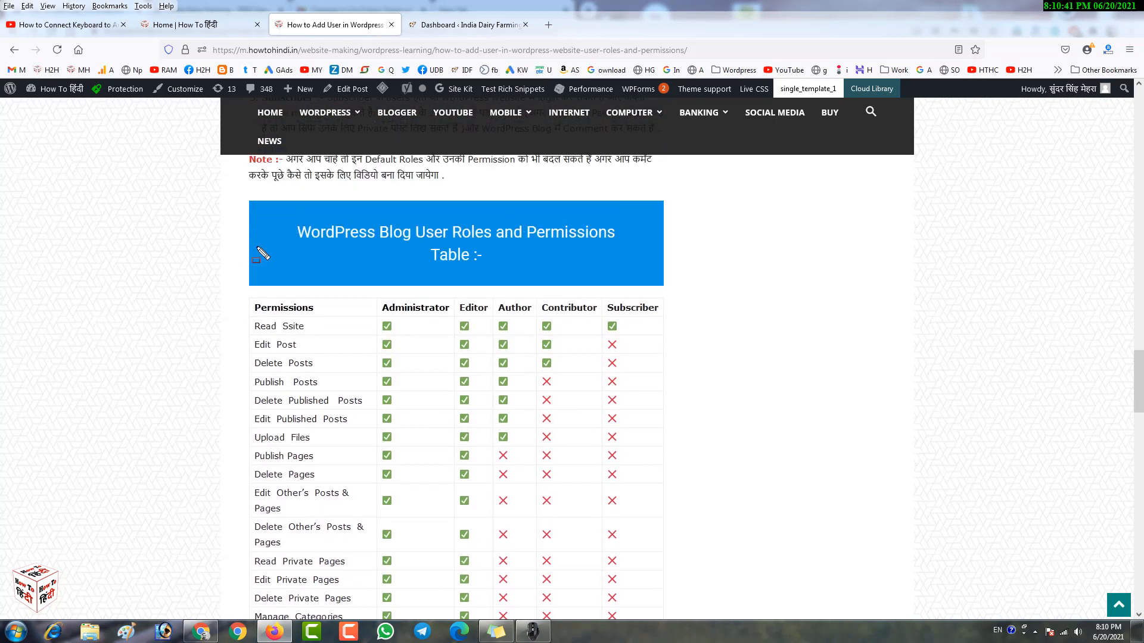
mouse_move(240, 197)
left_mouse_down()
mouse_move(585, 296)
mouse_move(703, 293)
left_mouse_up()
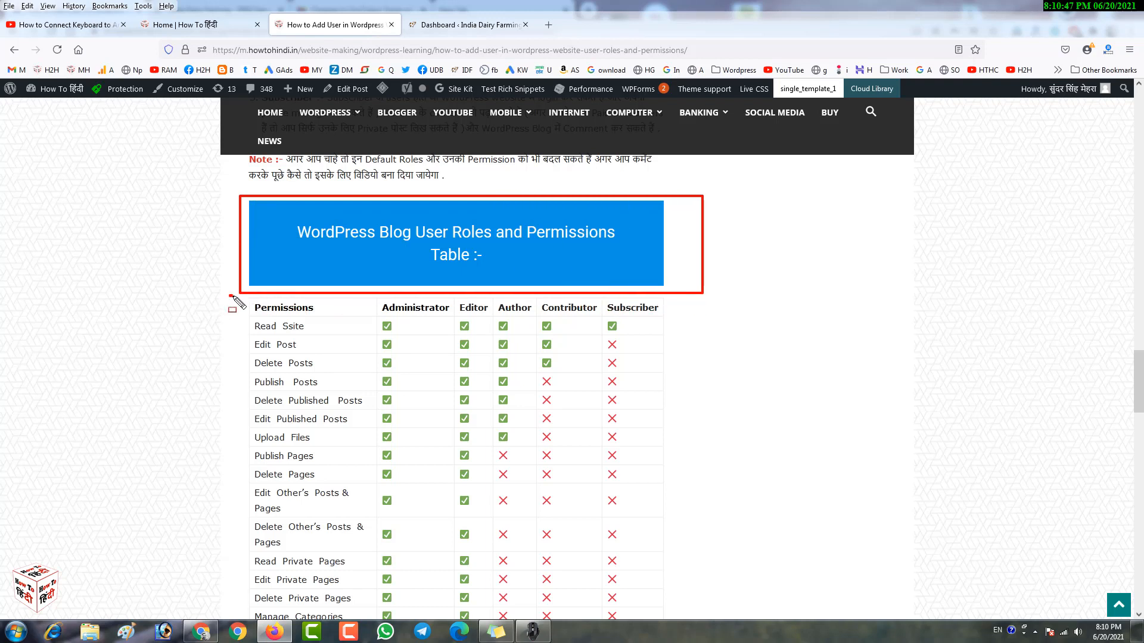
mouse_move(231, 297)
left_mouse_down()
mouse_move(524, 431)
mouse_move(663, 540)
left_mouse_up()
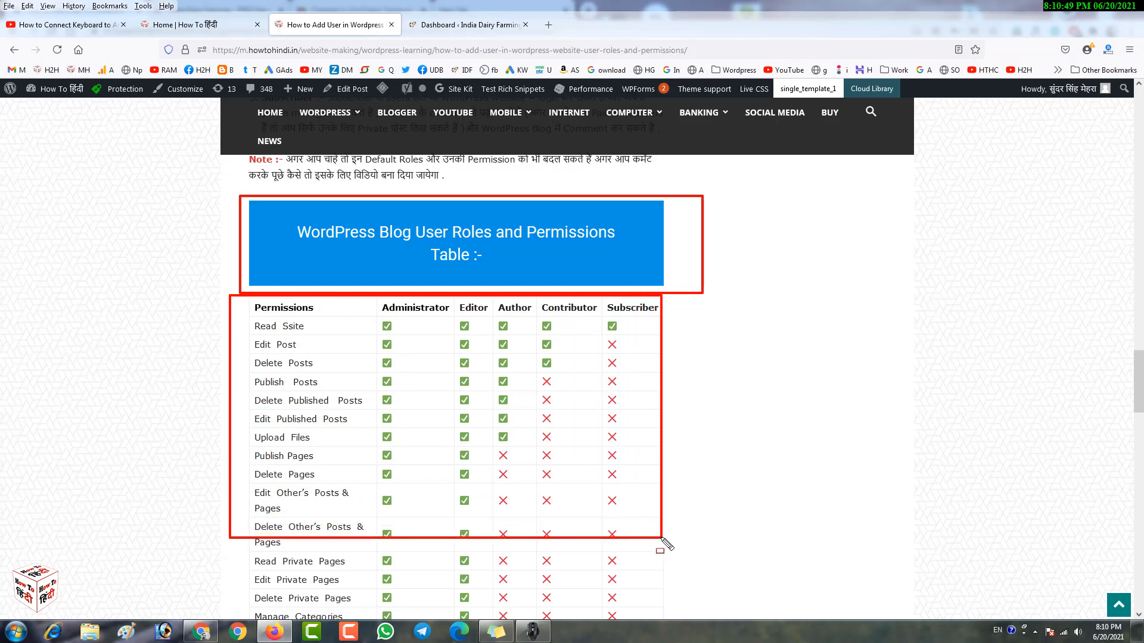
key("Escape")
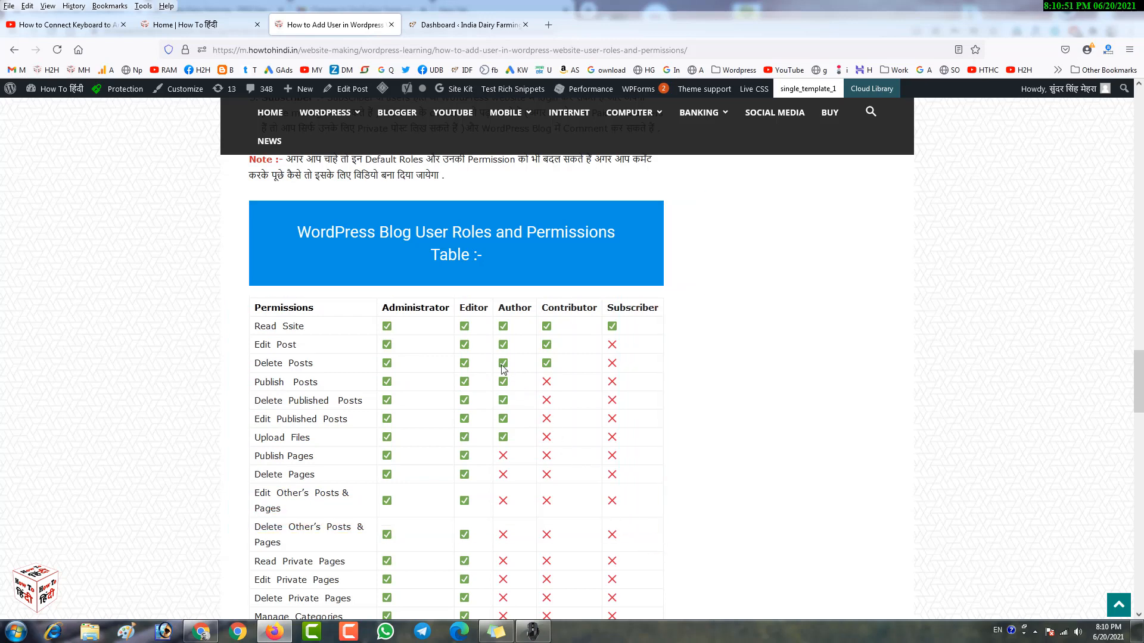
left_click(473, 25)
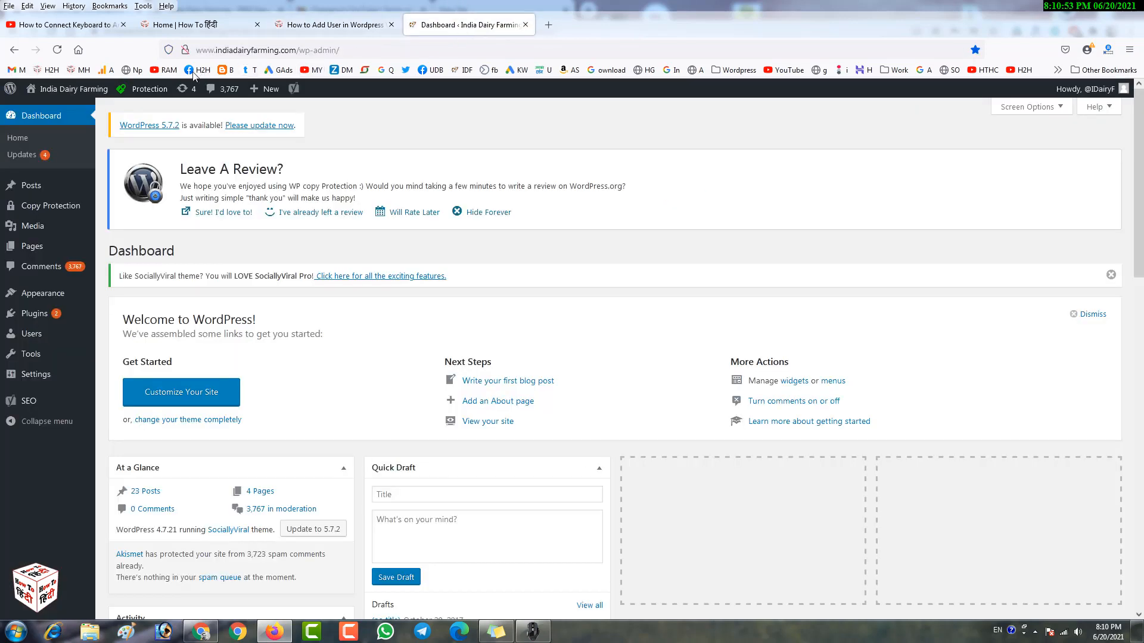
Mark the dashboard URL and the Dashboard and Users menu items, then open the Users list.
mouse_move(147, 39)
left_mouse_down()
mouse_move(334, 70)
mouse_move(407, 61)
left_mouse_up()
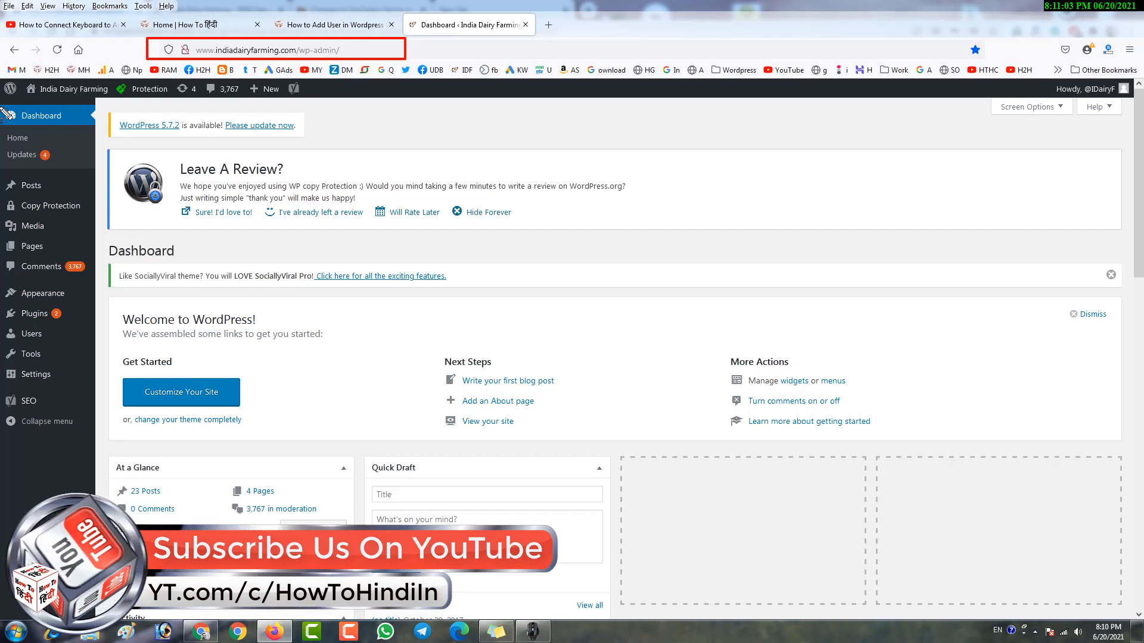
left_click_drag(1, 106, 98, 125)
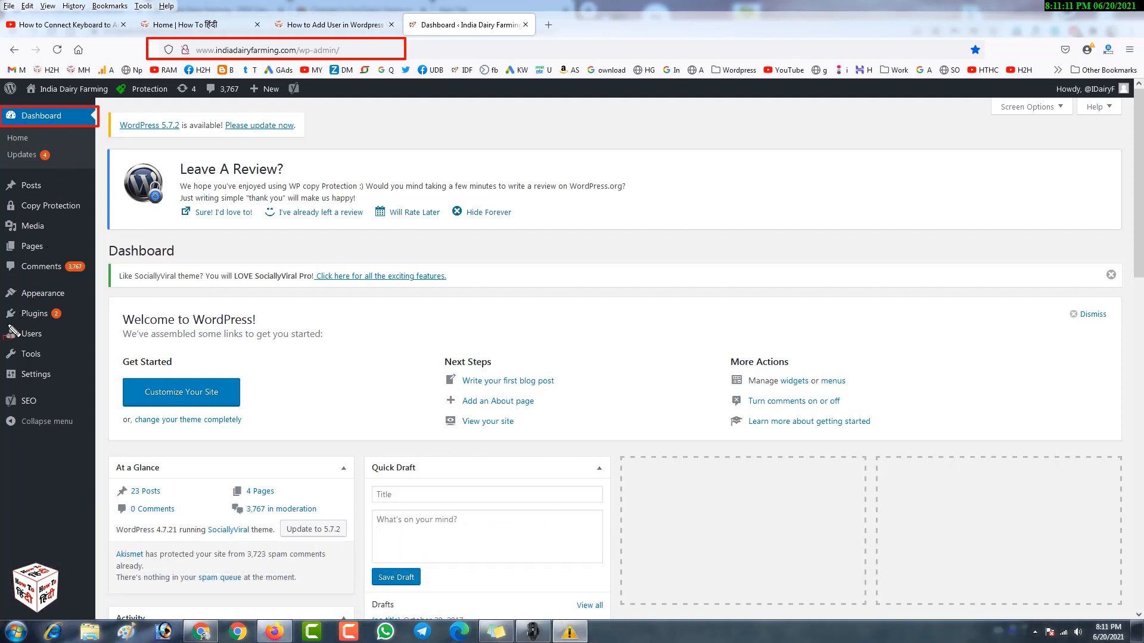
left_click_drag(1, 322, 75, 344)
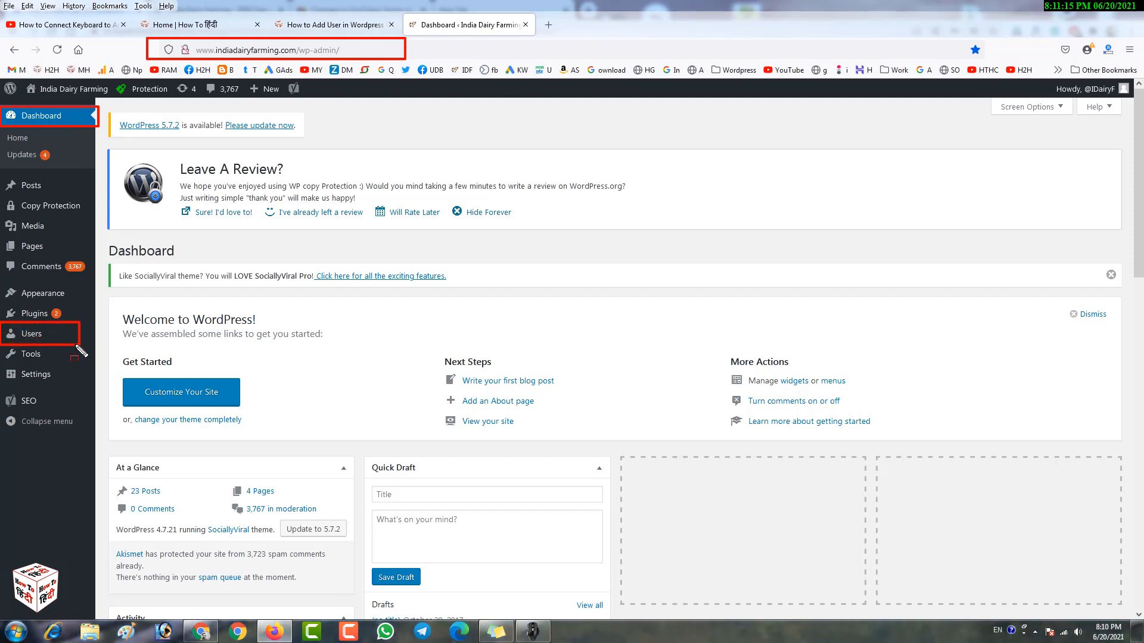
left_click(58, 339)
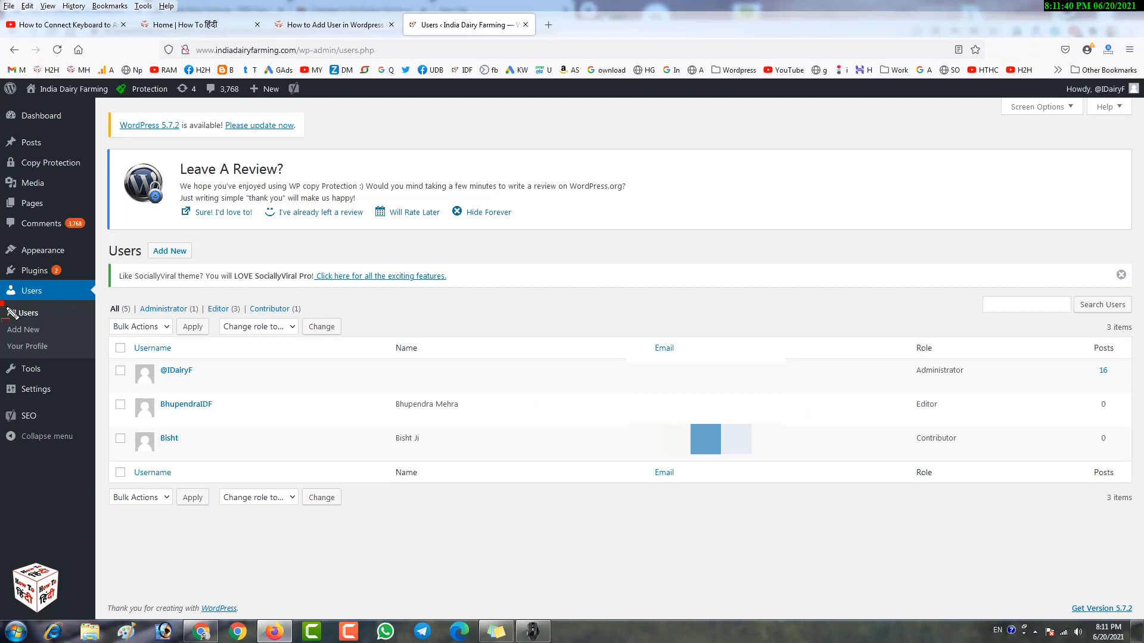
mouse_move(7, 308)
left_mouse_down()
mouse_move(49, 345)
mouse_move(90, 360)
left_mouse_up()
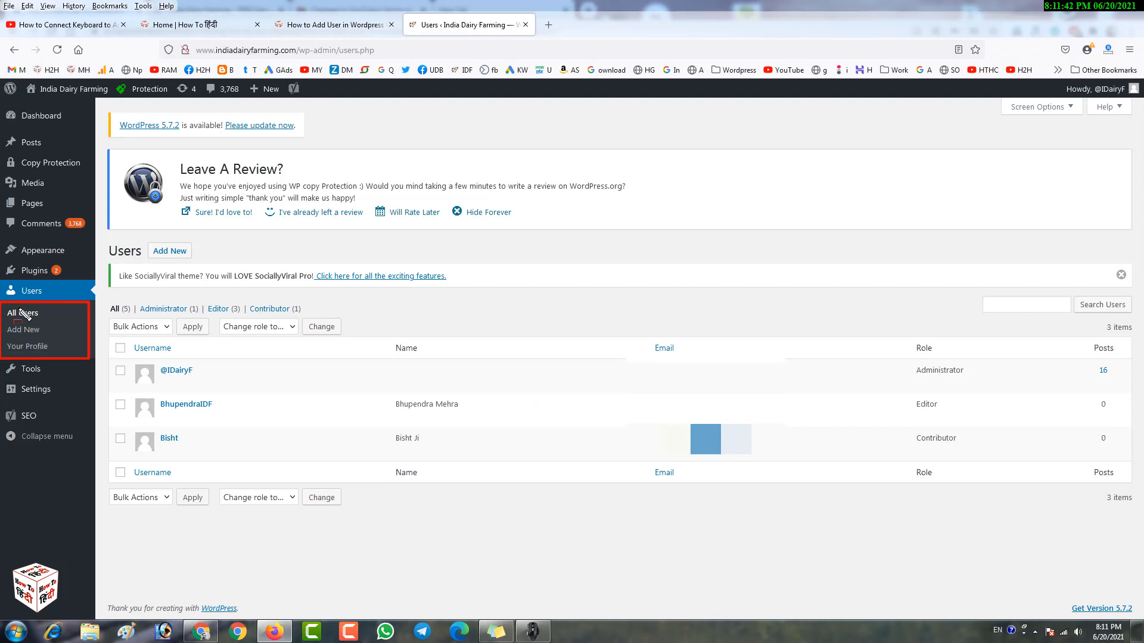
left_click_drag(41, 317, 77, 323)
mouse_move(107, 363)
left_mouse_down()
mouse_move(488, 446)
mouse_move(1132, 465)
left_mouse_up()
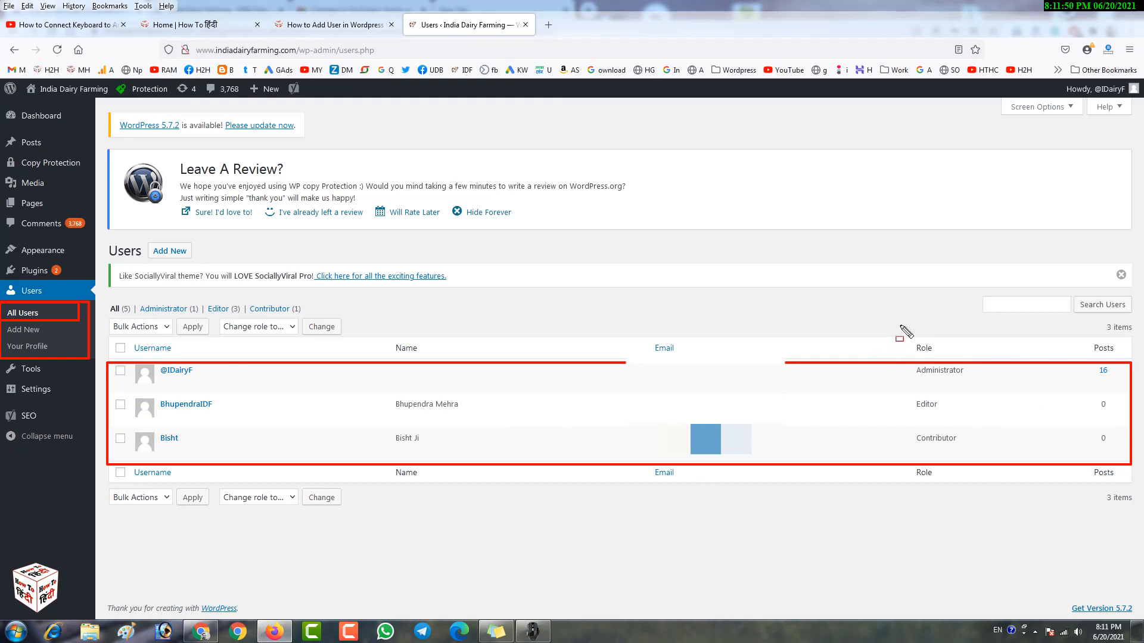
left_click_drag(900, 325, 989, 501)
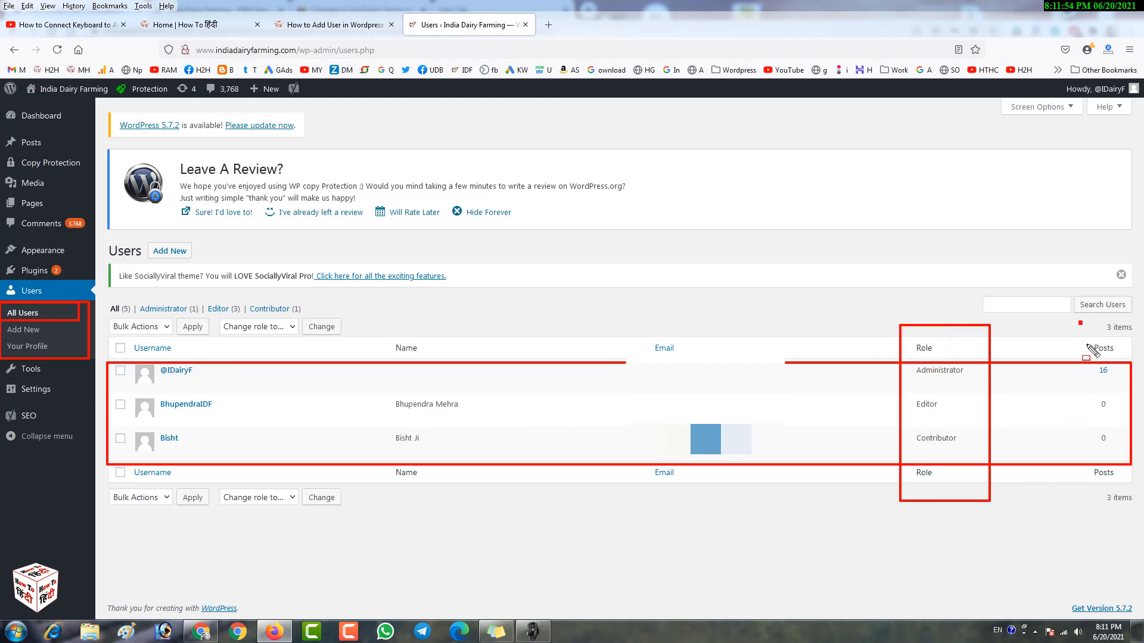
mouse_move(1080, 322)
left_mouse_down()
mouse_move(1142, 485)
mouse_move(1143, 557)
left_mouse_up()
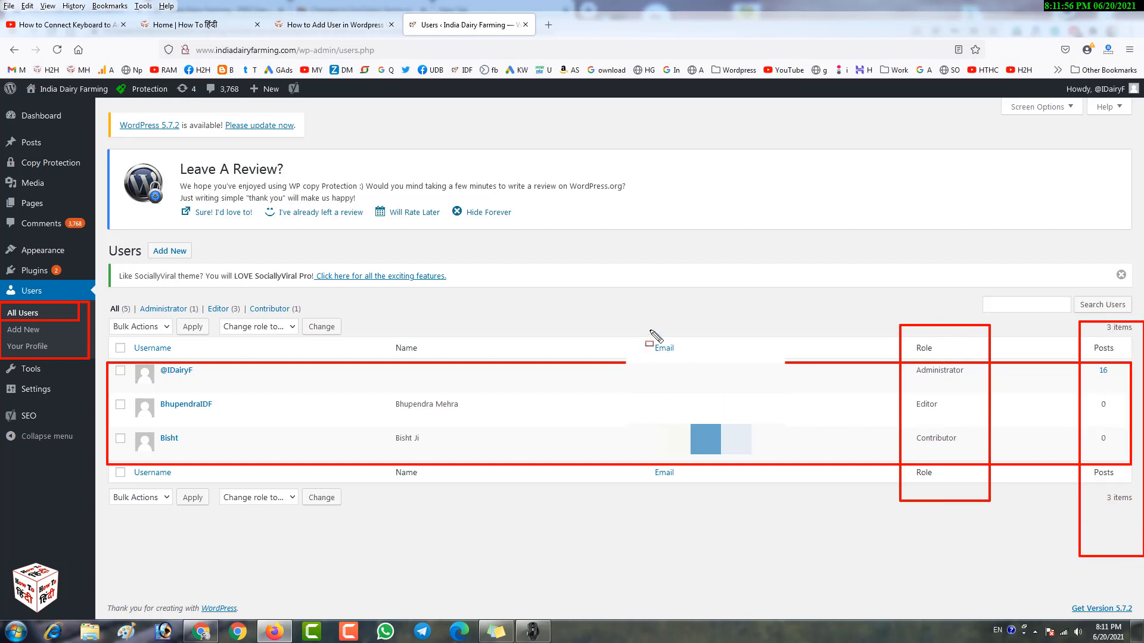
mouse_move(632, 302)
left_mouse_down()
mouse_move(635, 331)
mouse_move(751, 515)
mouse_move(793, 528)
left_mouse_up()
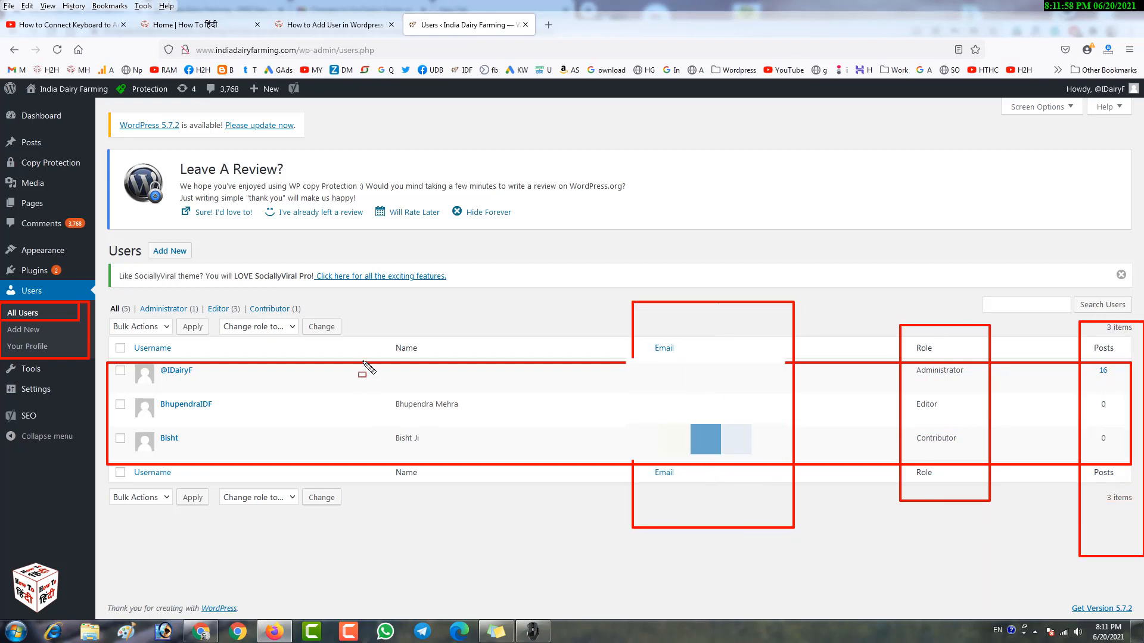
left_click_drag(372, 320, 495, 528)
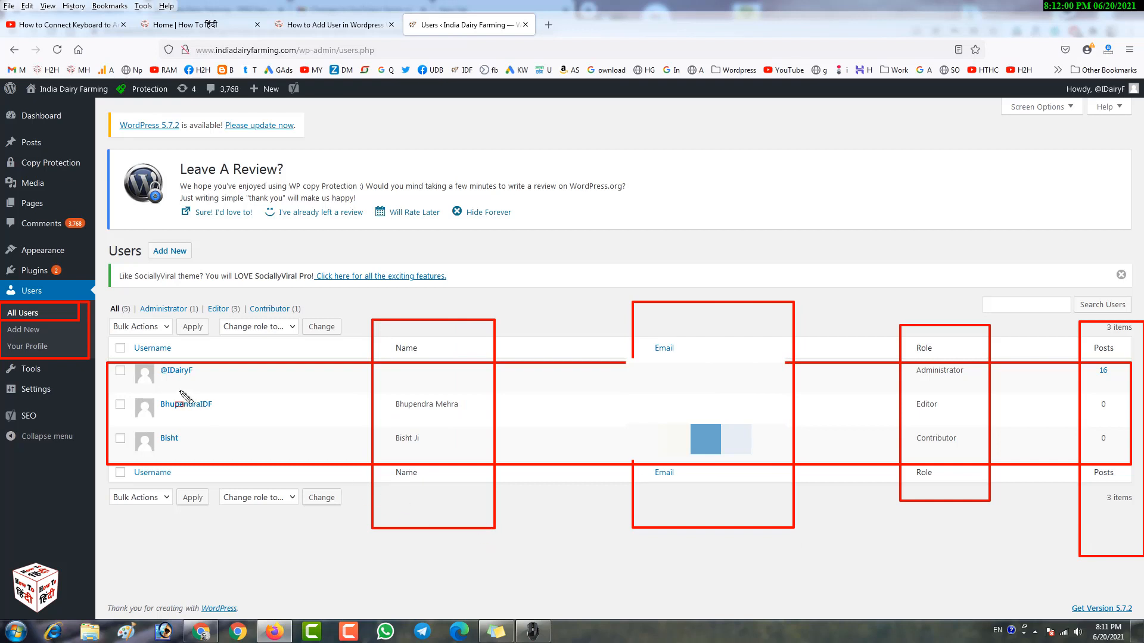
left_click_drag(103, 336, 233, 482)
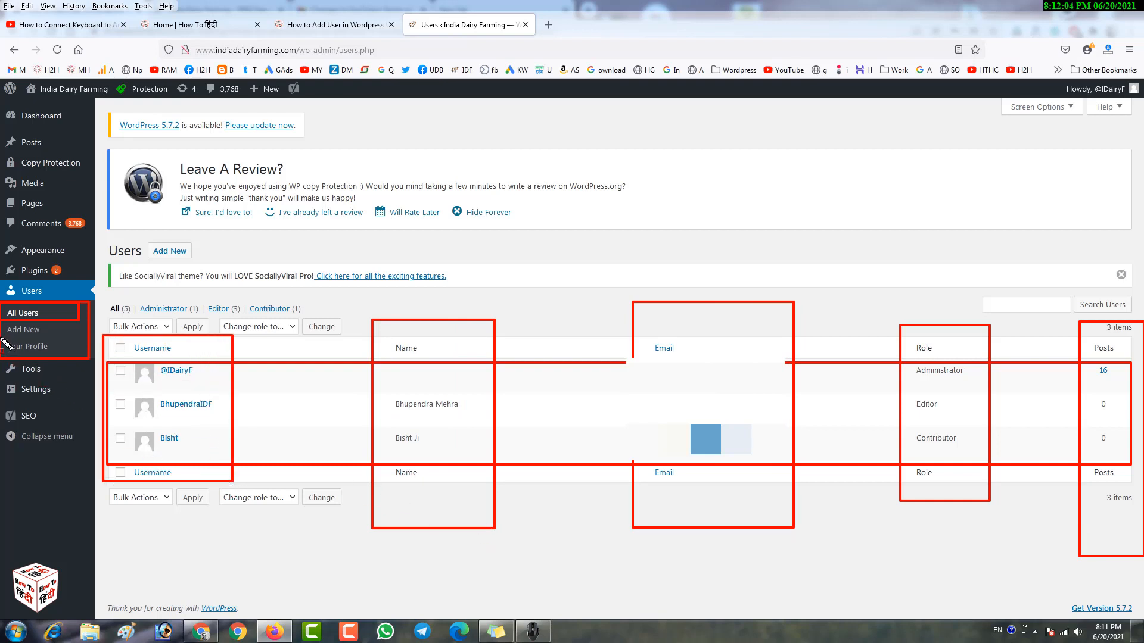
left_click_drag(29, 348, 63, 356)
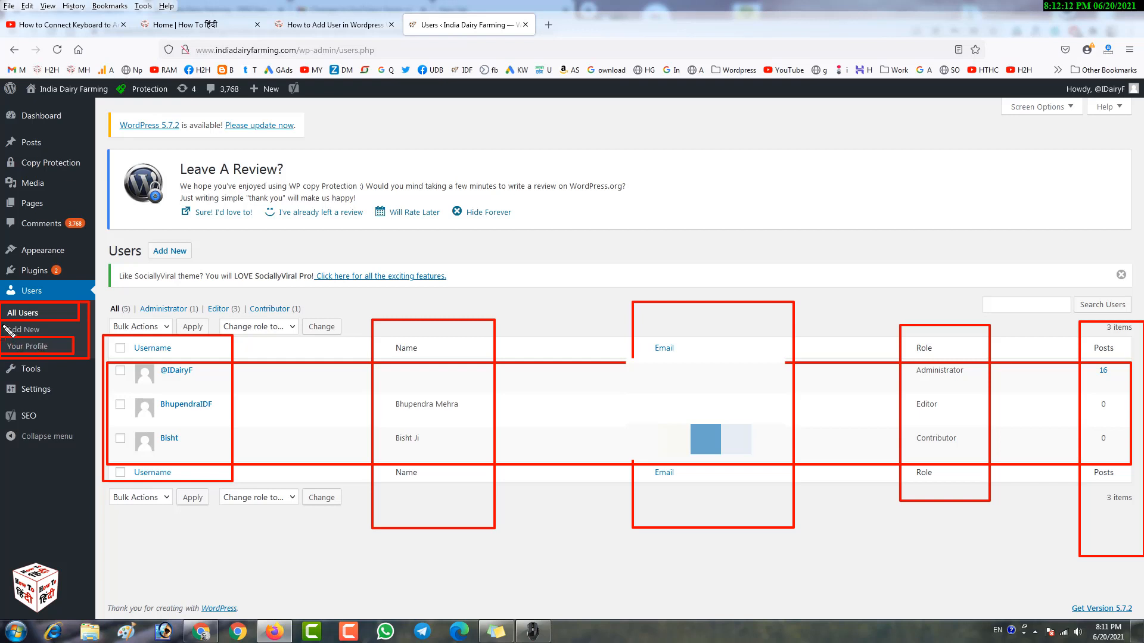
left_click_drag(2, 318, 62, 337)
left_click_drag(154, 238, 208, 262)
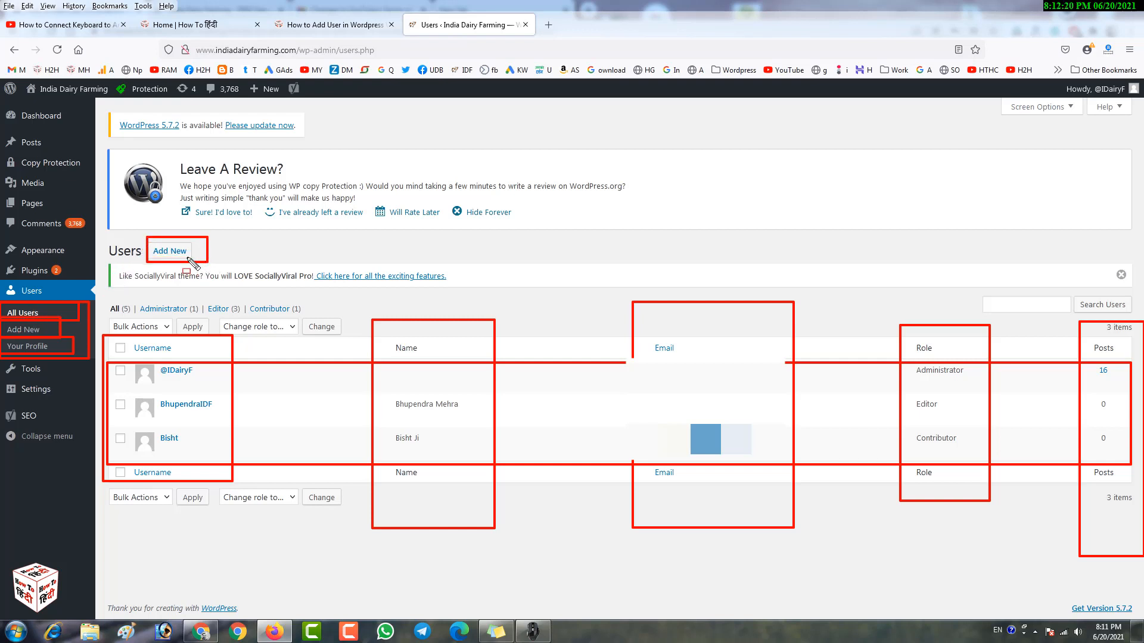
key("Escape")
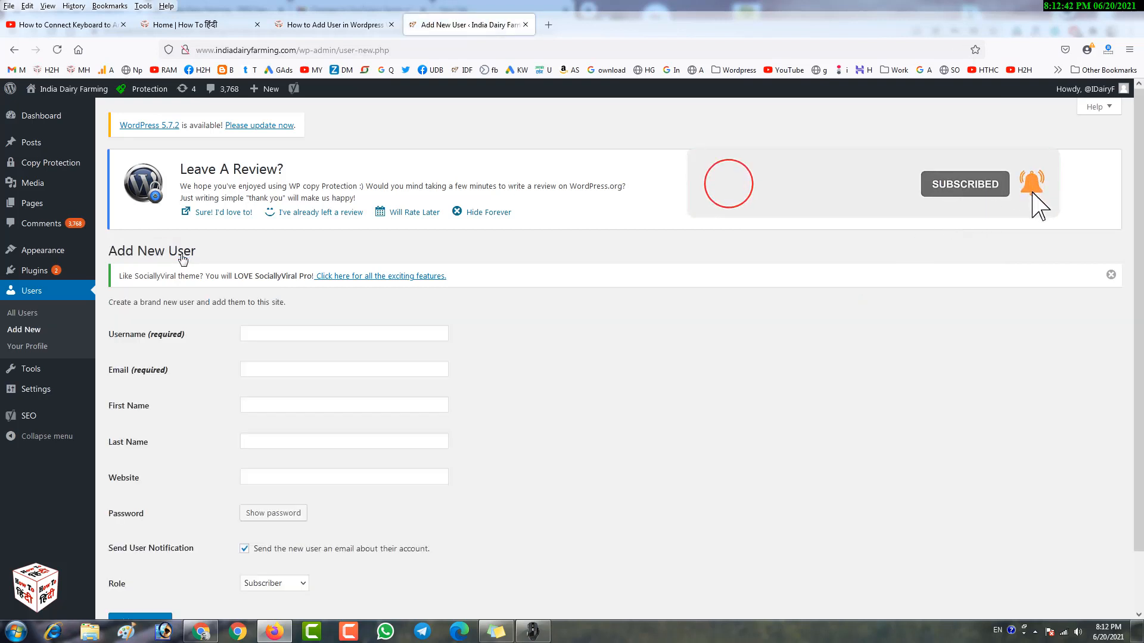
scroll(518, 411, "down", 2)
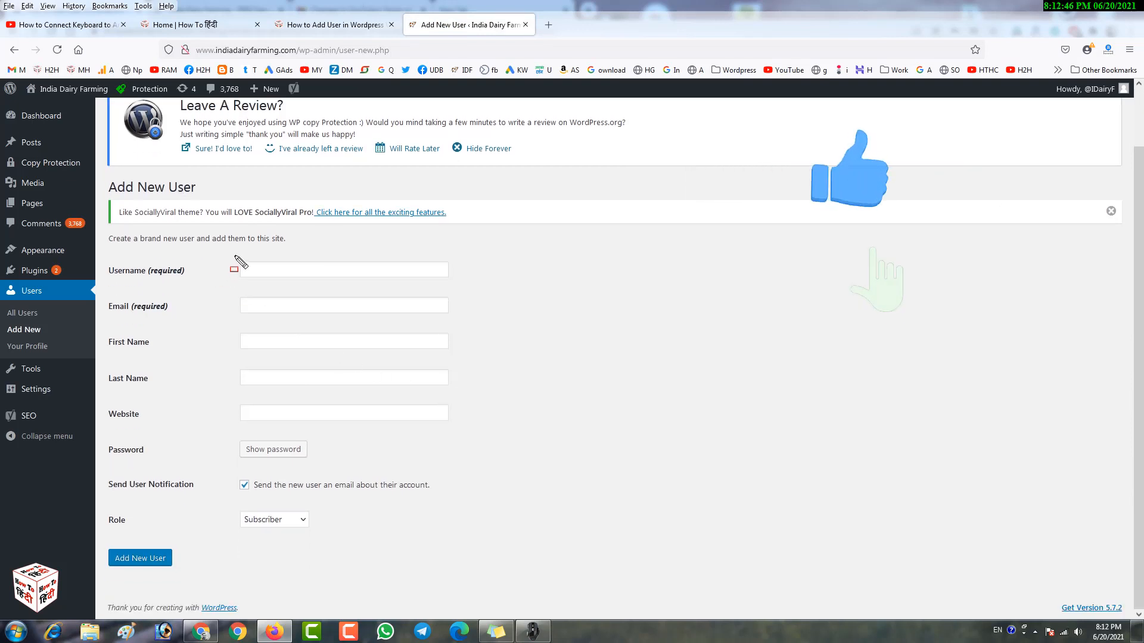
left_click_drag(246, 262, 463, 289)
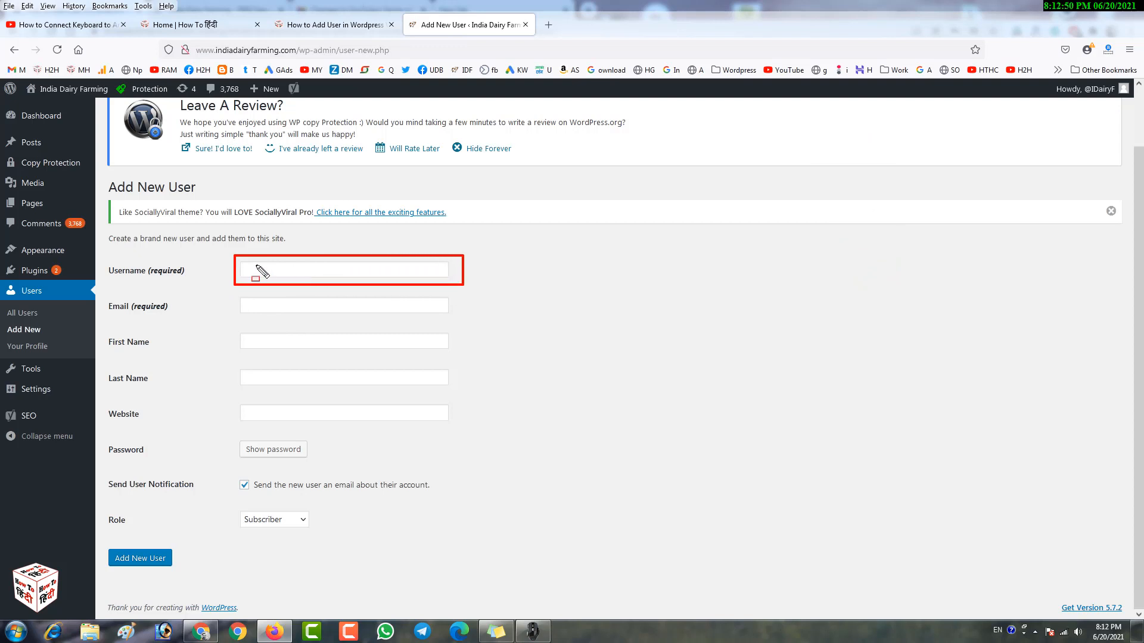
mouse_move(239, 260)
left_mouse_down()
mouse_move(256, 284)
mouse_move(463, 284)
left_mouse_up()
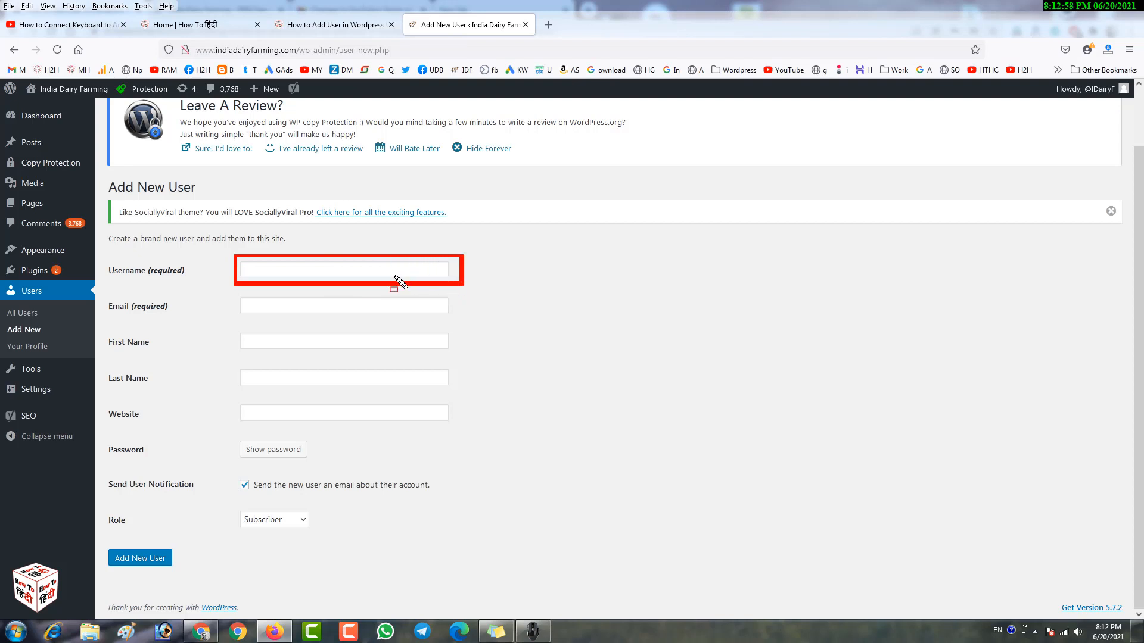
left_click_drag(215, 294, 475, 317)
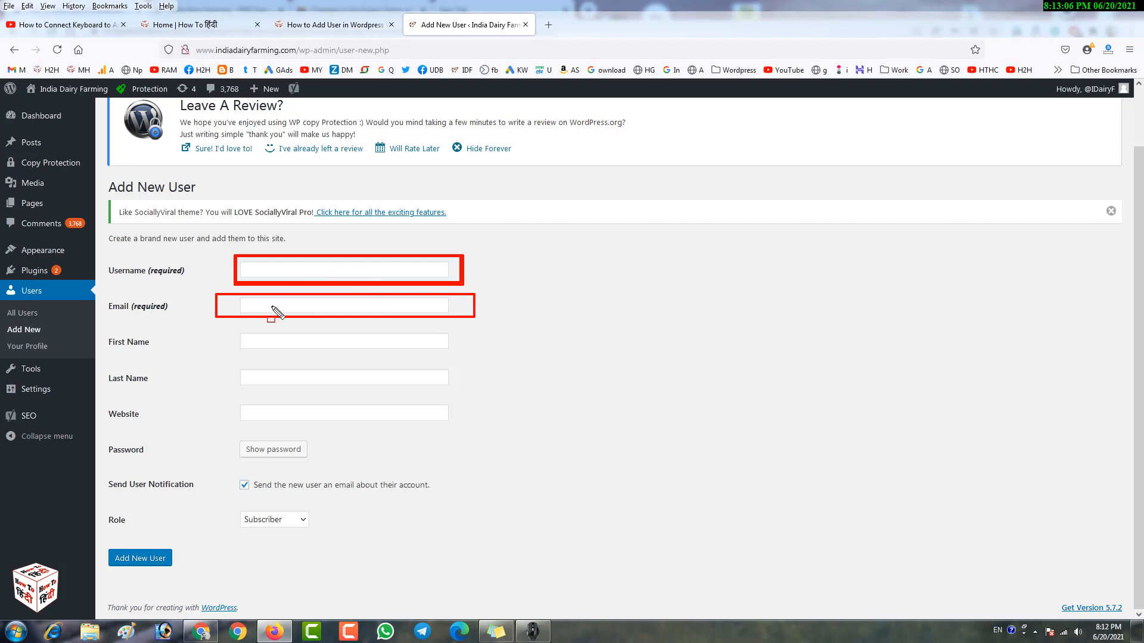
left_click_drag(227, 330, 466, 353)
left_click_drag(218, 365, 465, 390)
mouse_move(229, 399)
left_mouse_down()
mouse_move(324, 421)
mouse_move(460, 424)
left_mouse_up()
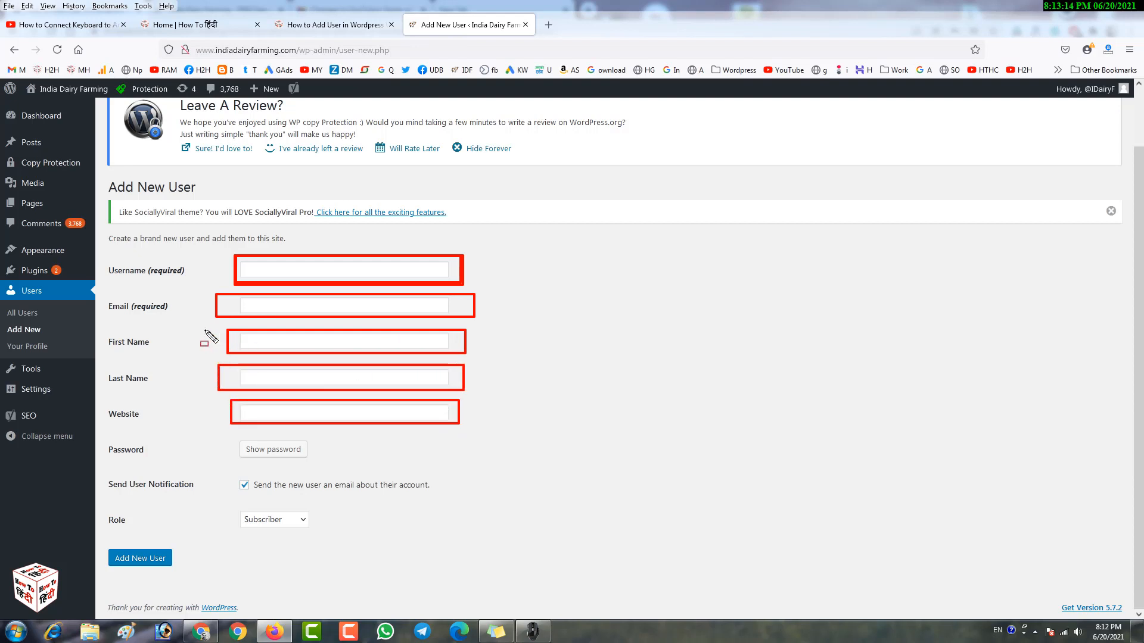
mouse_move(215, 322)
left_mouse_down()
mouse_move(467, 400)
mouse_move(491, 435)
left_mouse_up()
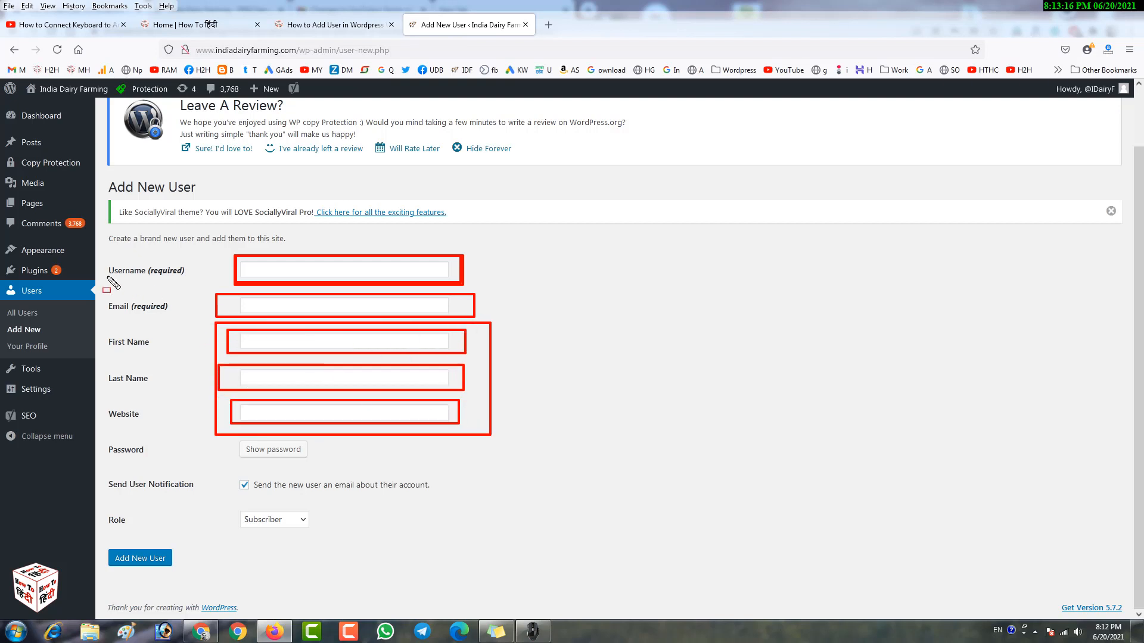
left_click_drag(106, 256, 207, 319)
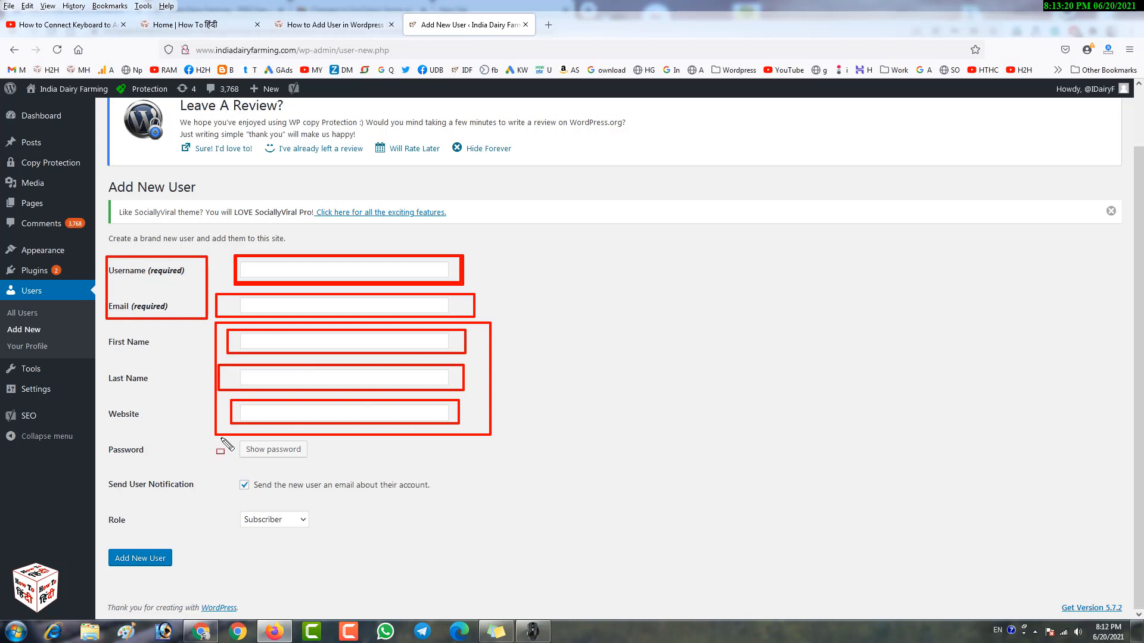
left_click_drag(223, 436, 321, 460)
Enter username 'Test', paste the e-mail address, and set first name 'Test' and last name 'Demo'.
key("Escape")
left_click(294, 270)
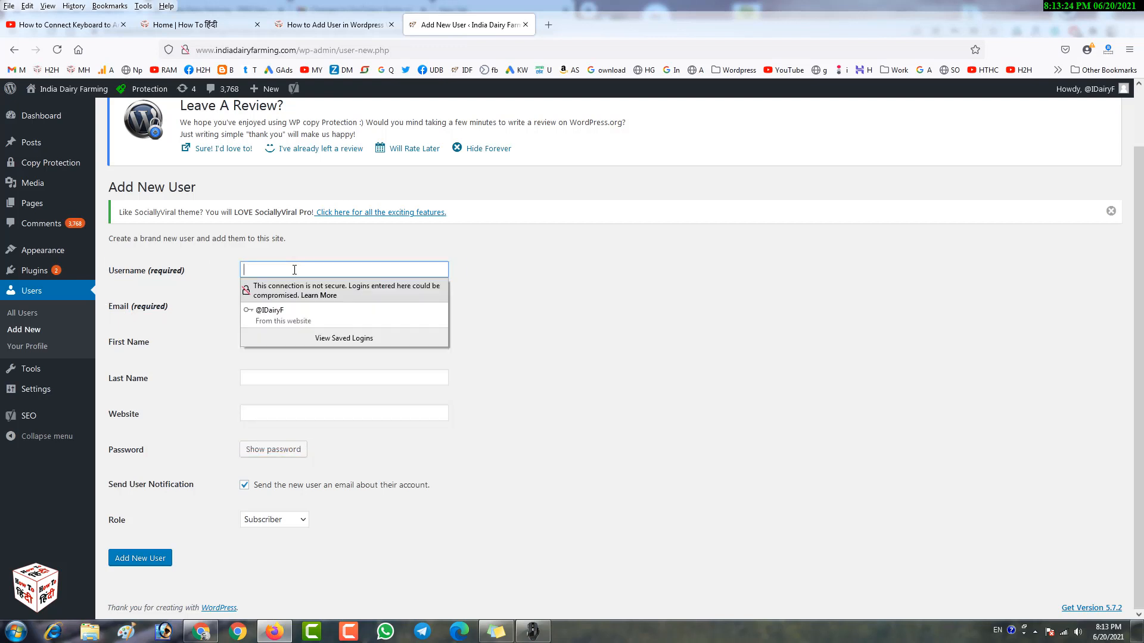
type("Test")
key("Tab")
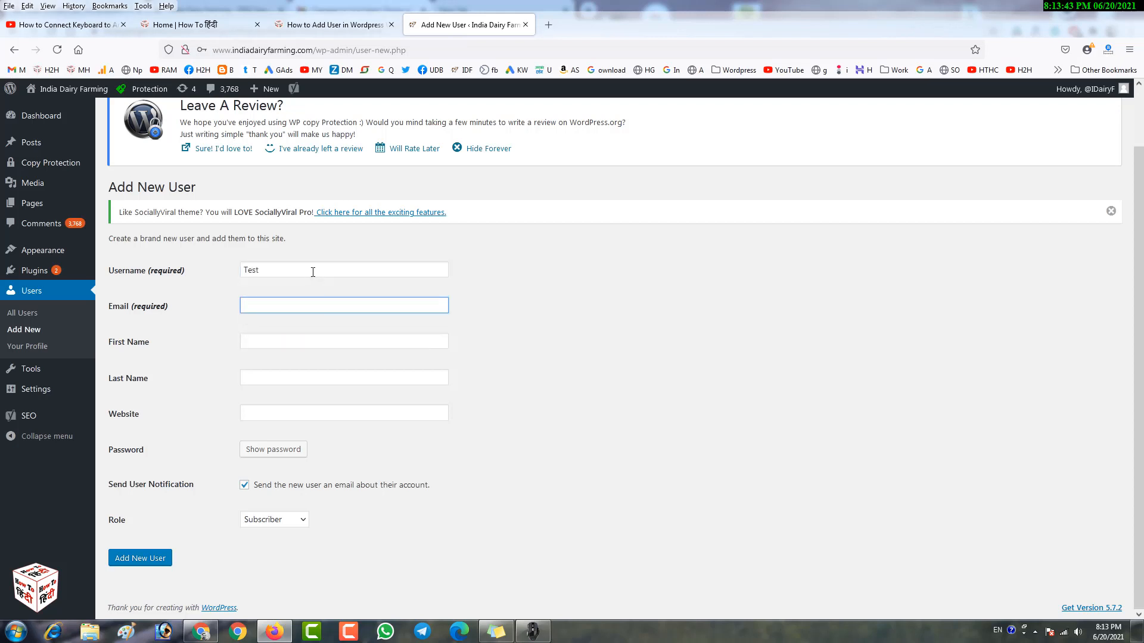
key("ctrl+v")
left_click(265, 340)
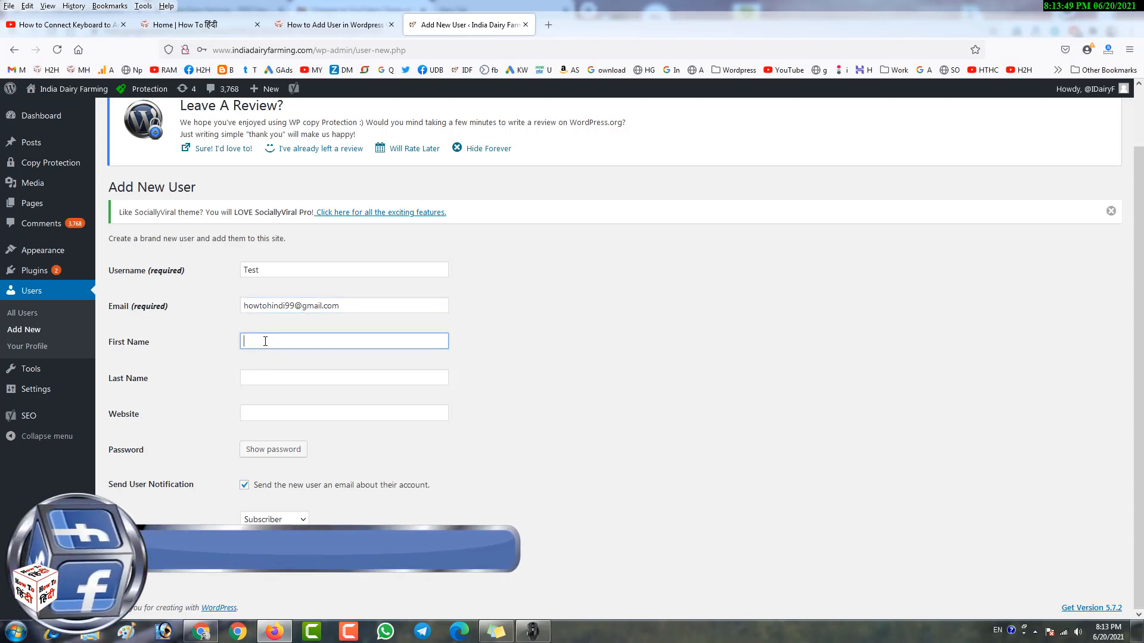
type("Test")
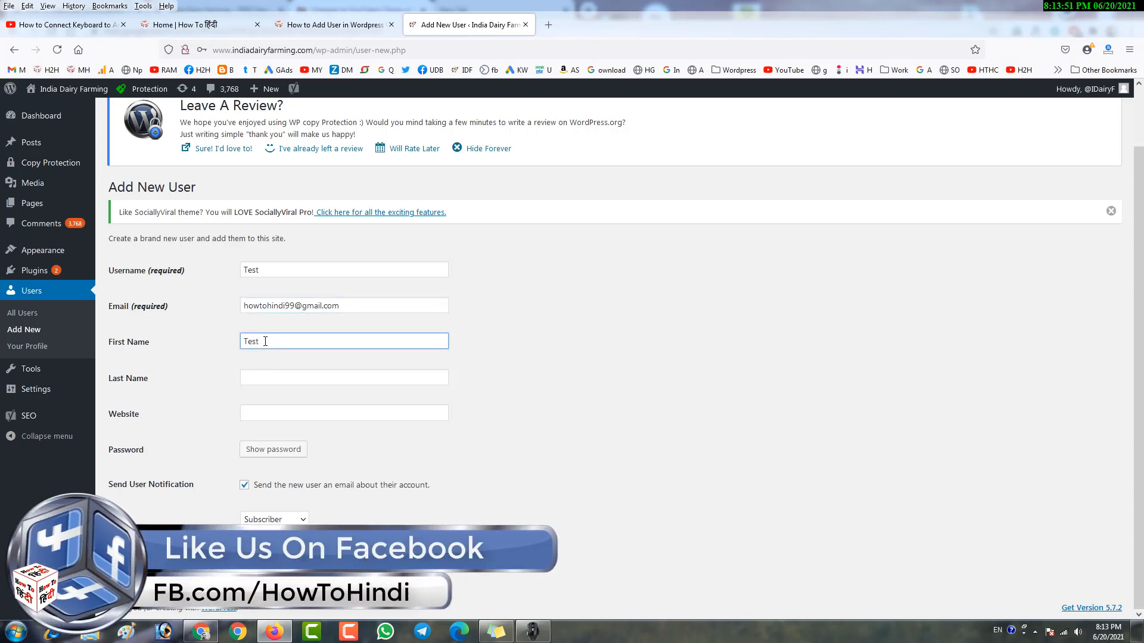
left_click(290, 379)
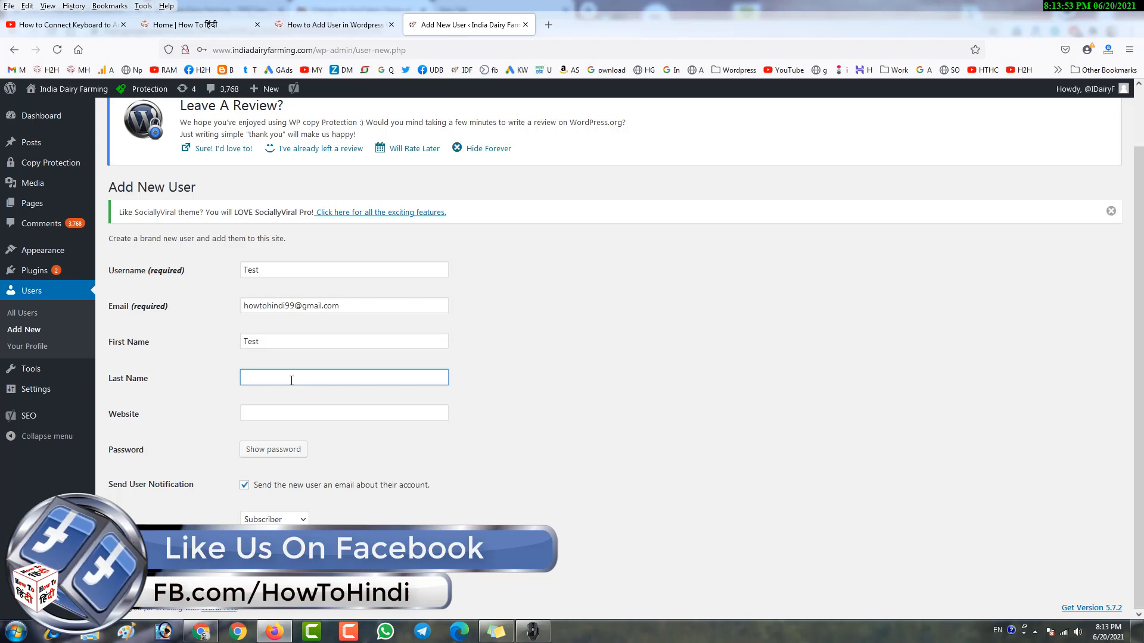
type("Demo")
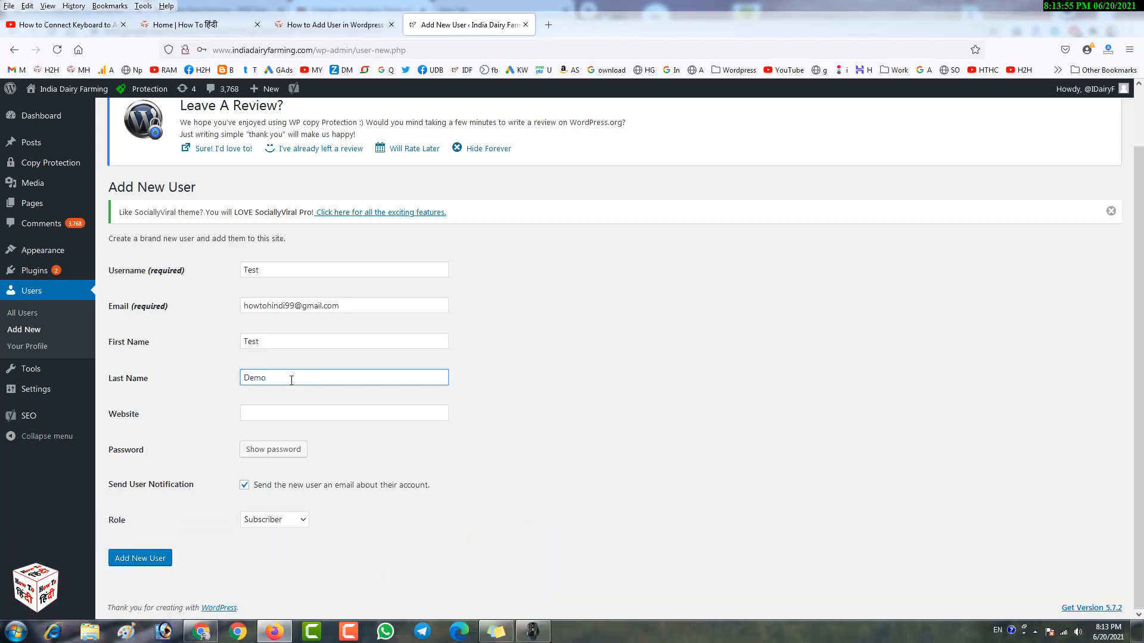
left_click(275, 413)
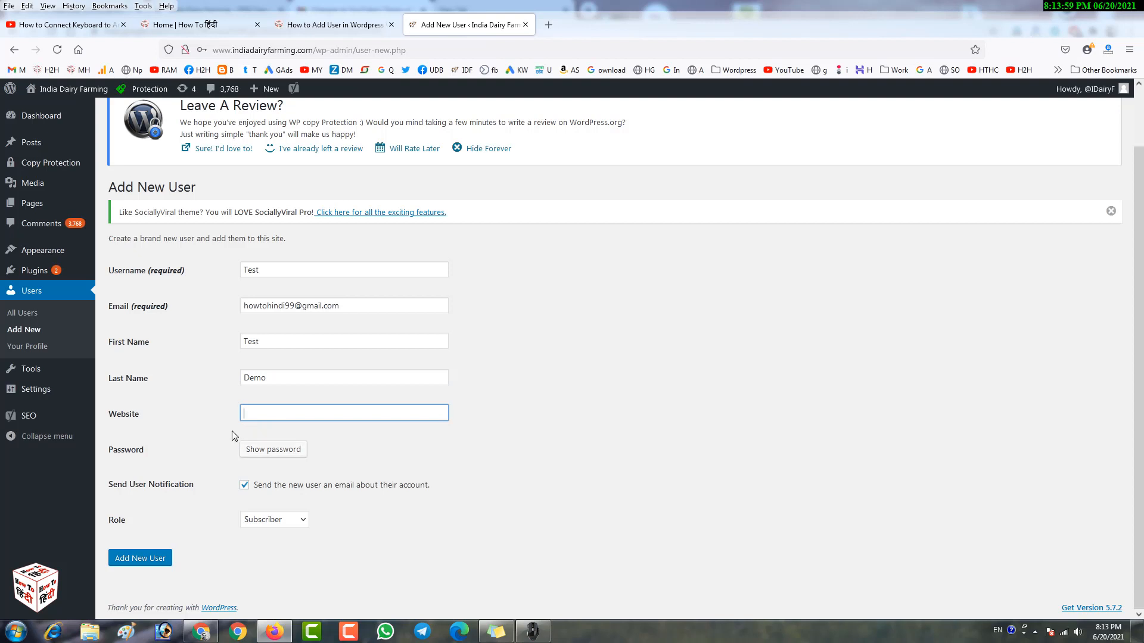
Generate a Strong-rated password for the Test user and annotate the password and notification fields.
left_click(298, 449)
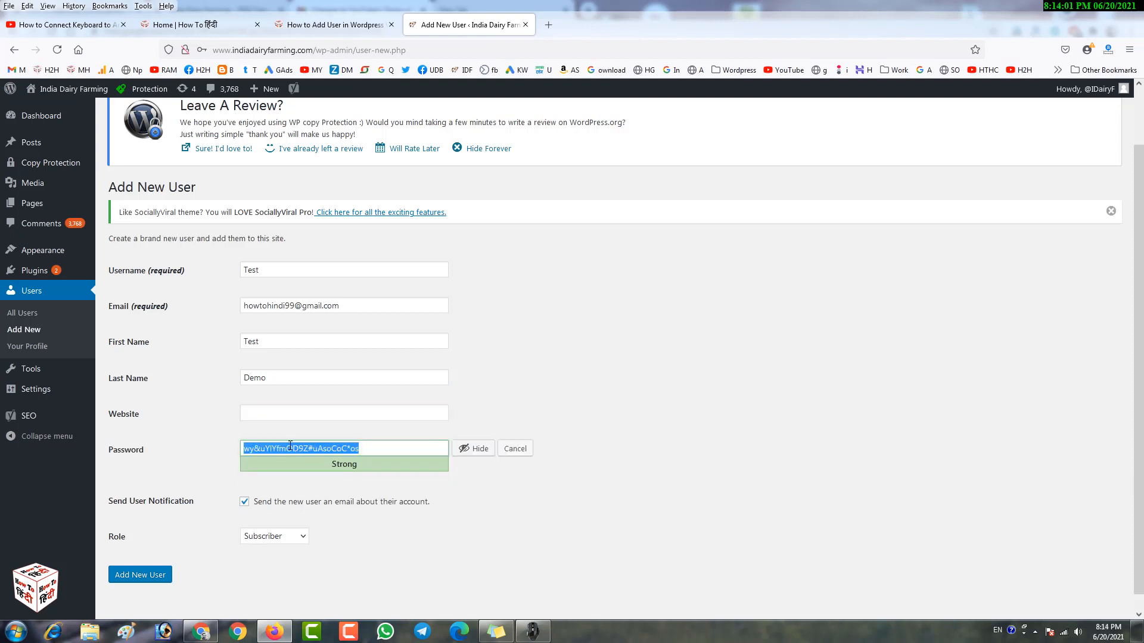
mouse_move(231, 442)
left_mouse_down()
mouse_move(308, 463)
mouse_move(393, 457)
mouse_move(213, 437)
left_mouse_up()
key("Escape")
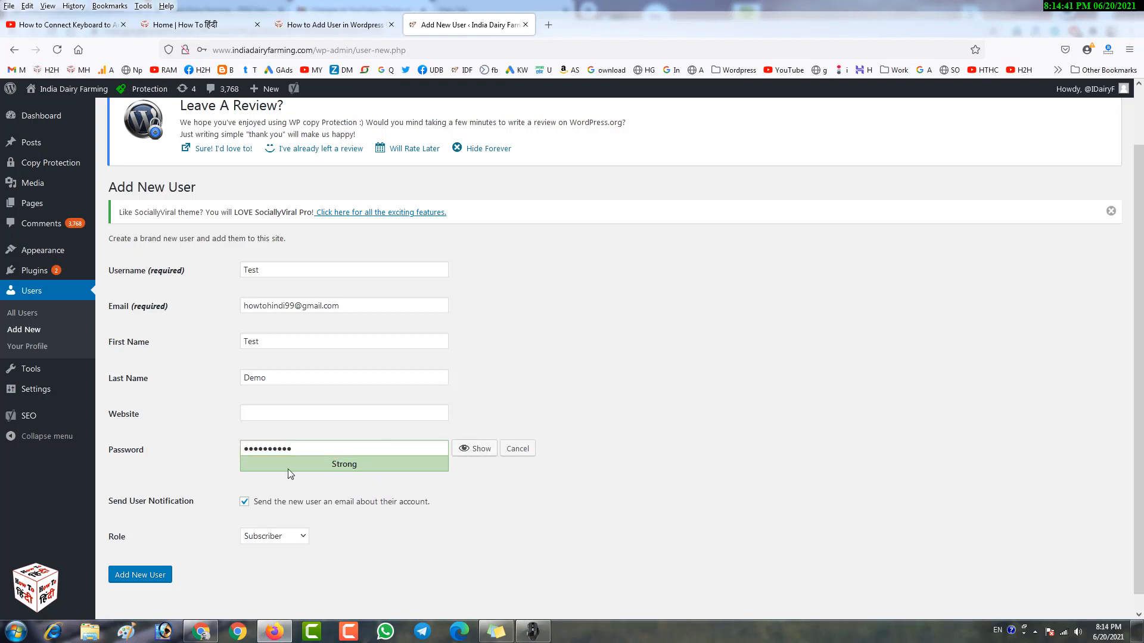
left_click_drag(232, 439, 353, 459)
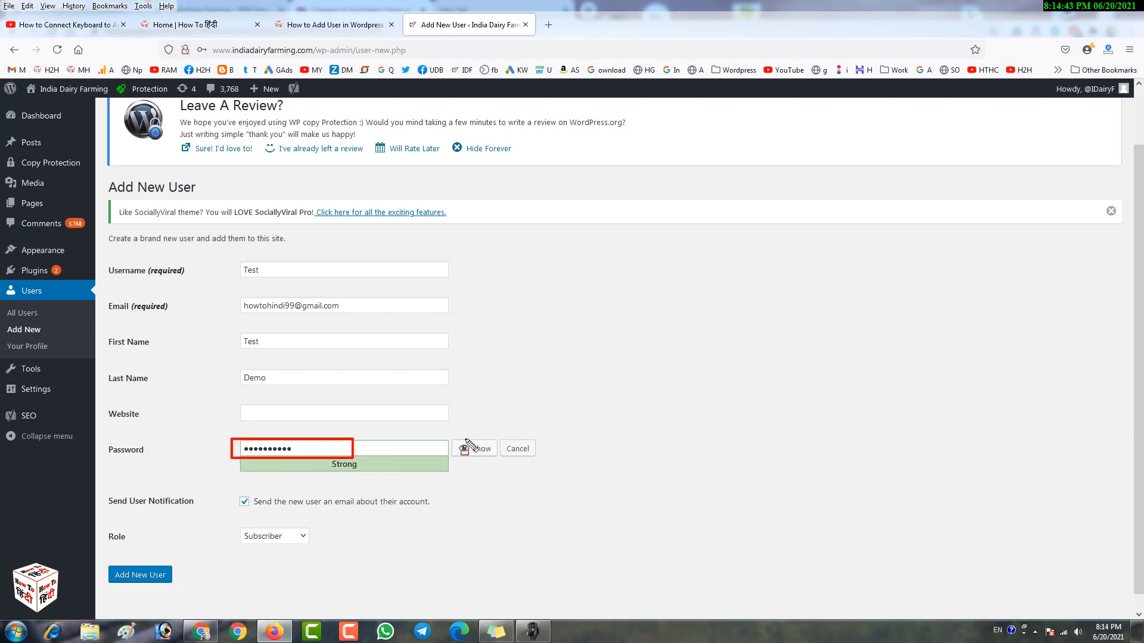
left_click_drag(451, 436, 502, 458)
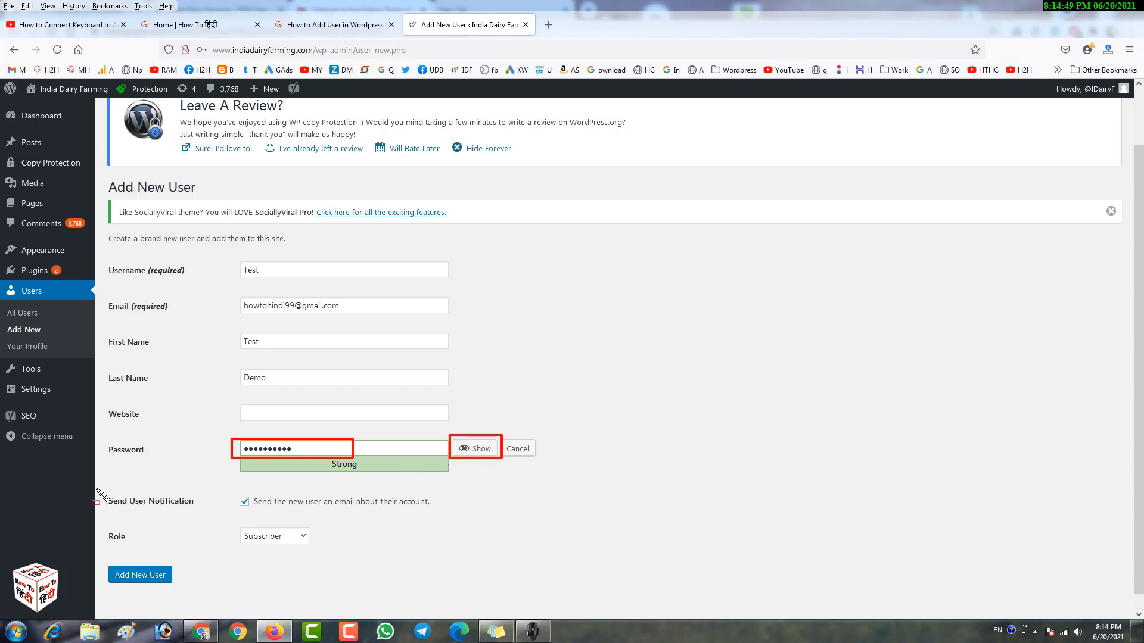
mouse_move(97, 489)
left_mouse_down()
mouse_move(115, 506)
mouse_move(203, 512)
left_mouse_up()
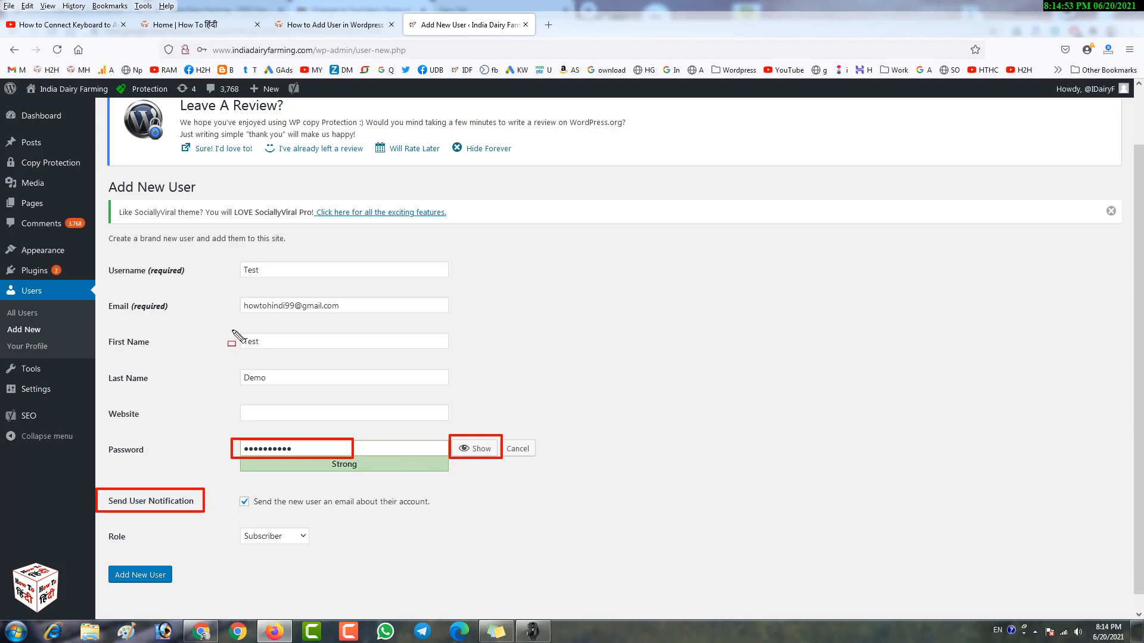
mouse_move(218, 490)
left_mouse_down()
mouse_move(228, 504)
mouse_move(471, 520)
left_mouse_up()
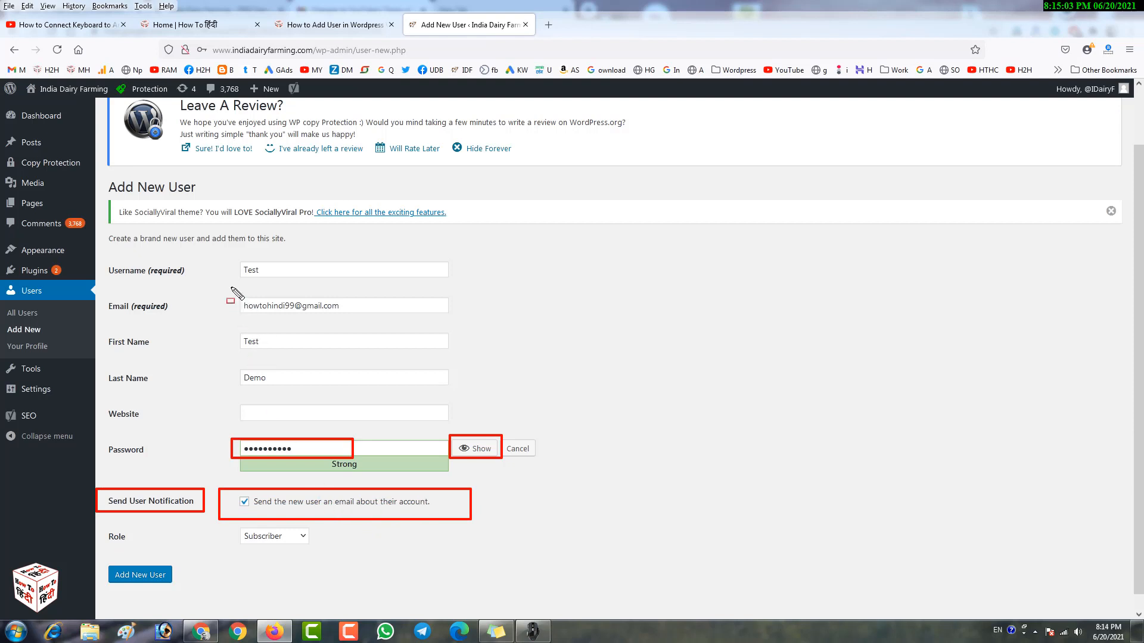
left_click_drag(225, 292, 483, 323)
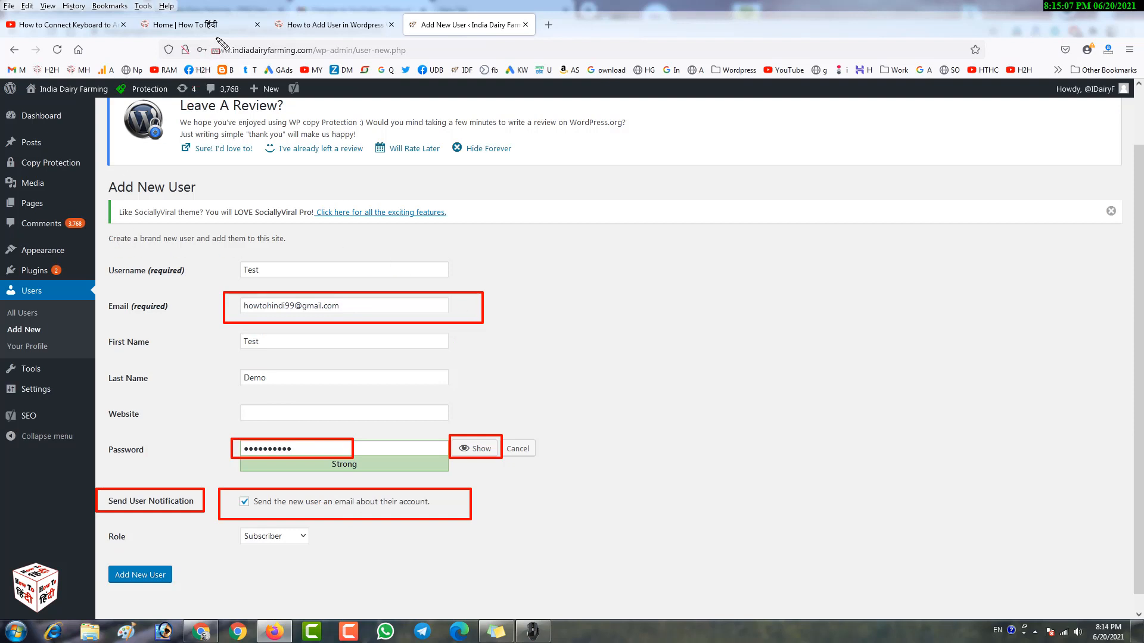
mouse_move(208, 38)
left_mouse_down()
mouse_move(277, 57)
mouse_move(366, 57)
left_mouse_up()
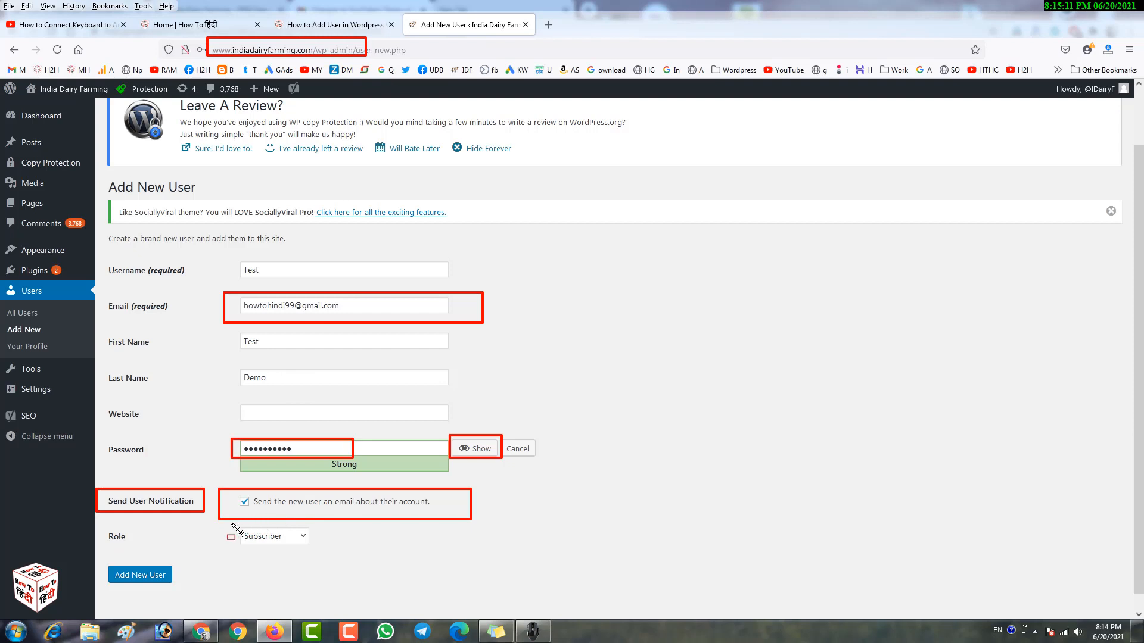
left_click_drag(231, 523, 323, 550)
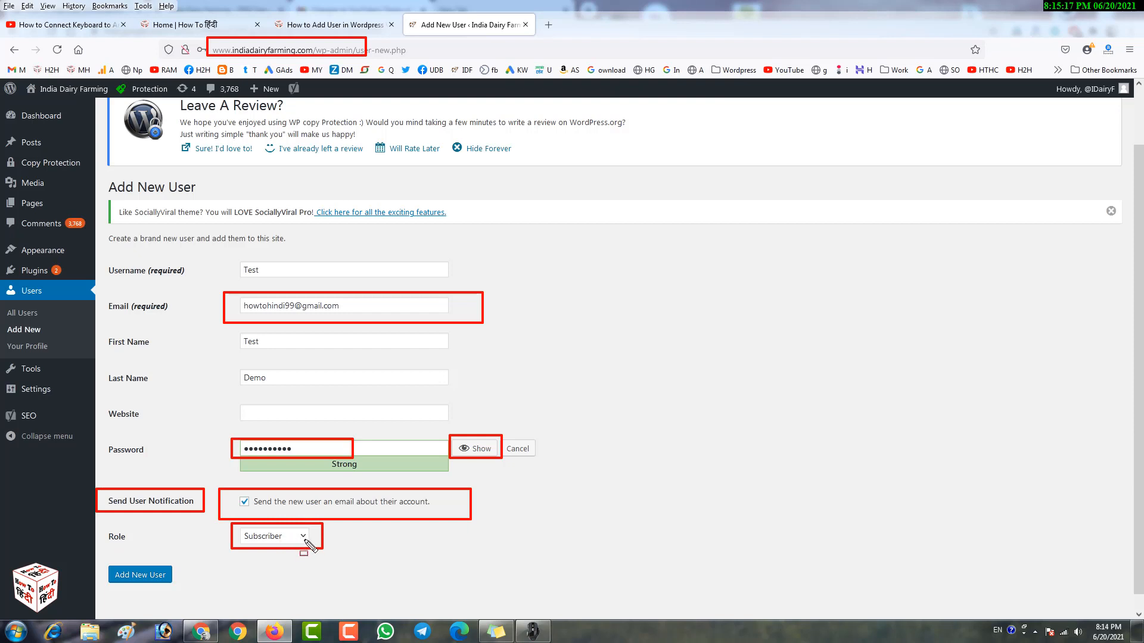
key("Escape")
left_click(304, 538)
key("ctrl+shift+d")
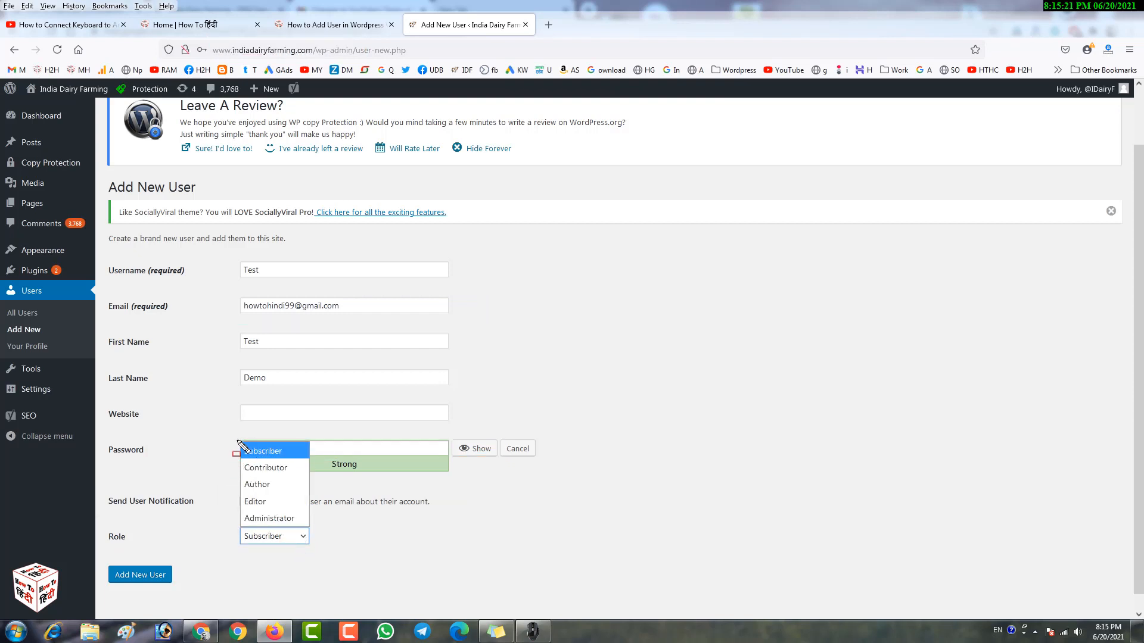
mouse_move(238, 441)
left_mouse_down()
mouse_move(292, 474)
mouse_move(319, 471)
mouse_move(314, 458)
left_mouse_up()
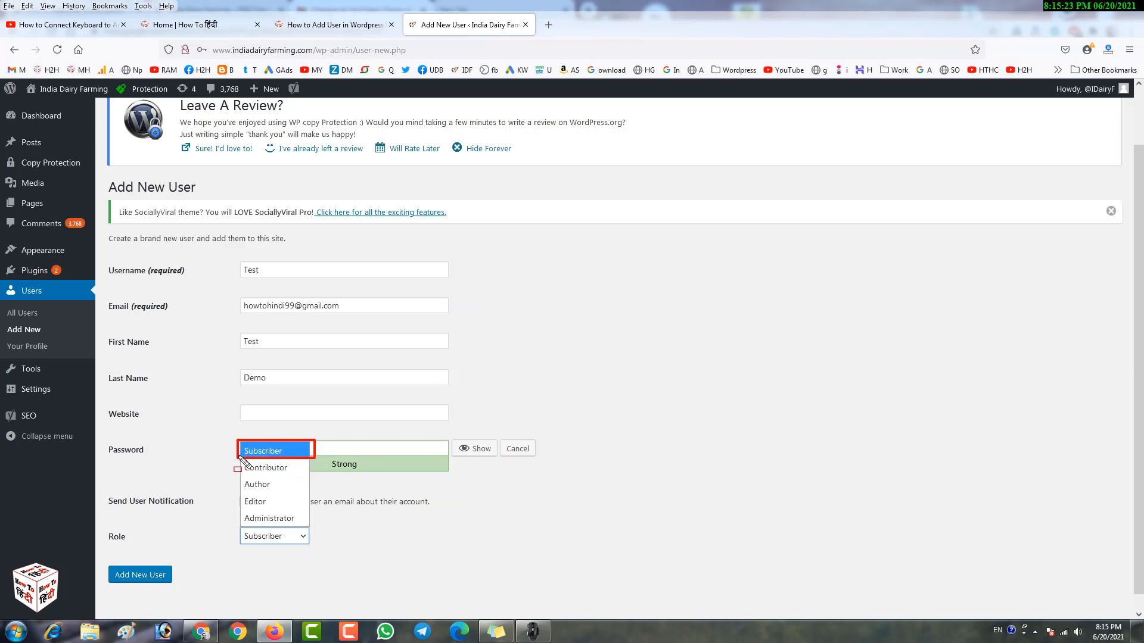
left_click_drag(236, 458, 304, 471)
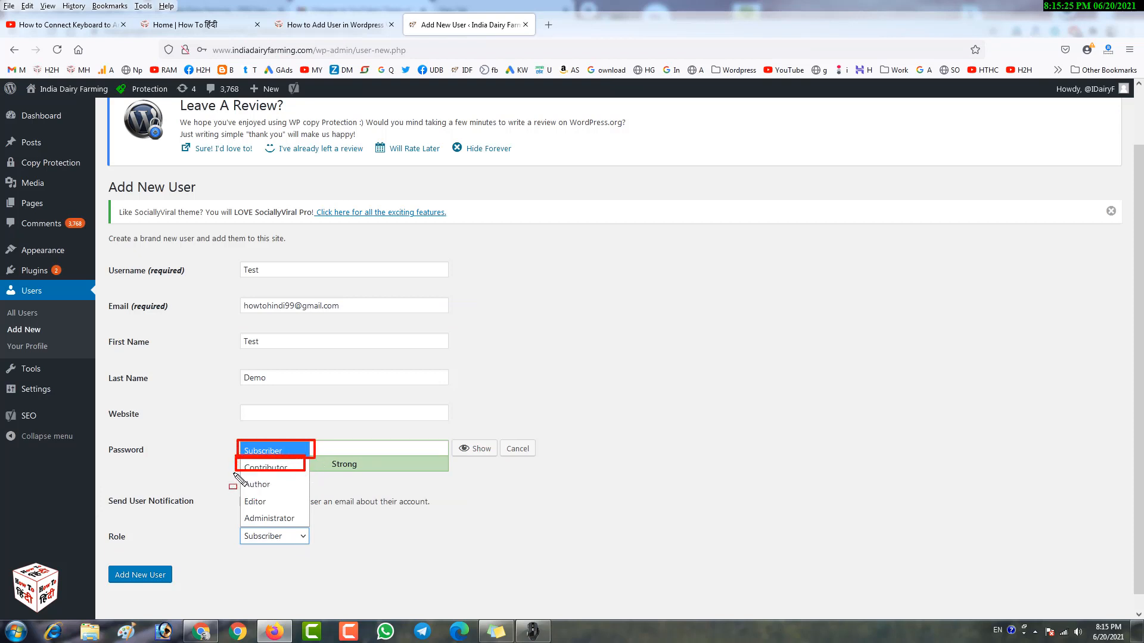
mouse_move(234, 474)
left_mouse_down()
mouse_move(311, 538)
mouse_move(307, 525)
left_mouse_up()
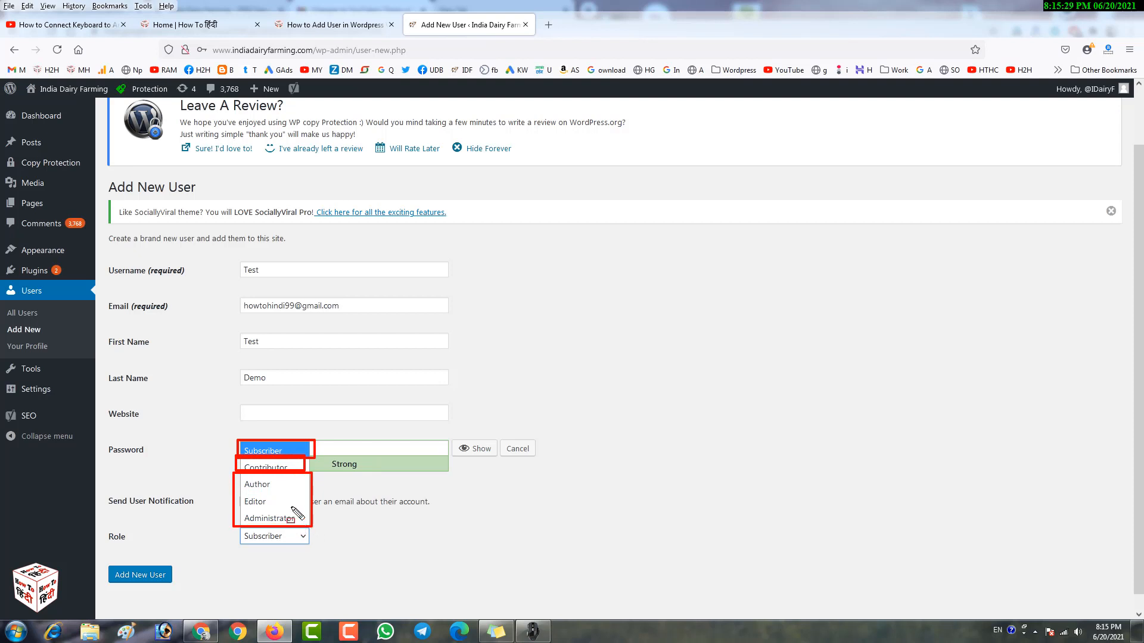
key("Escape")
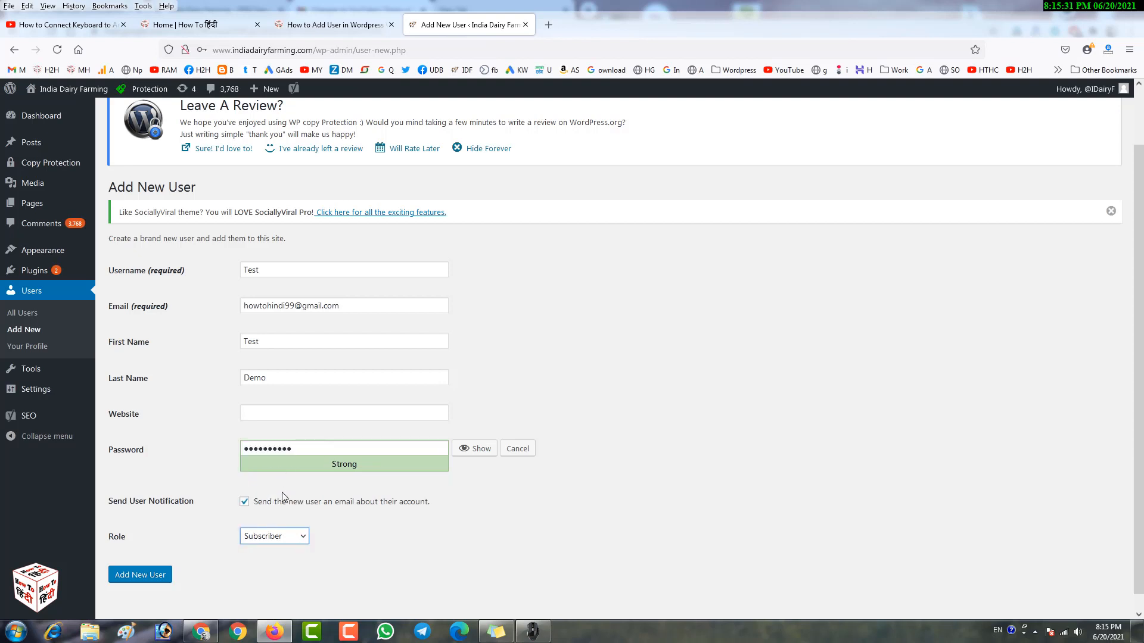
left_click(286, 540)
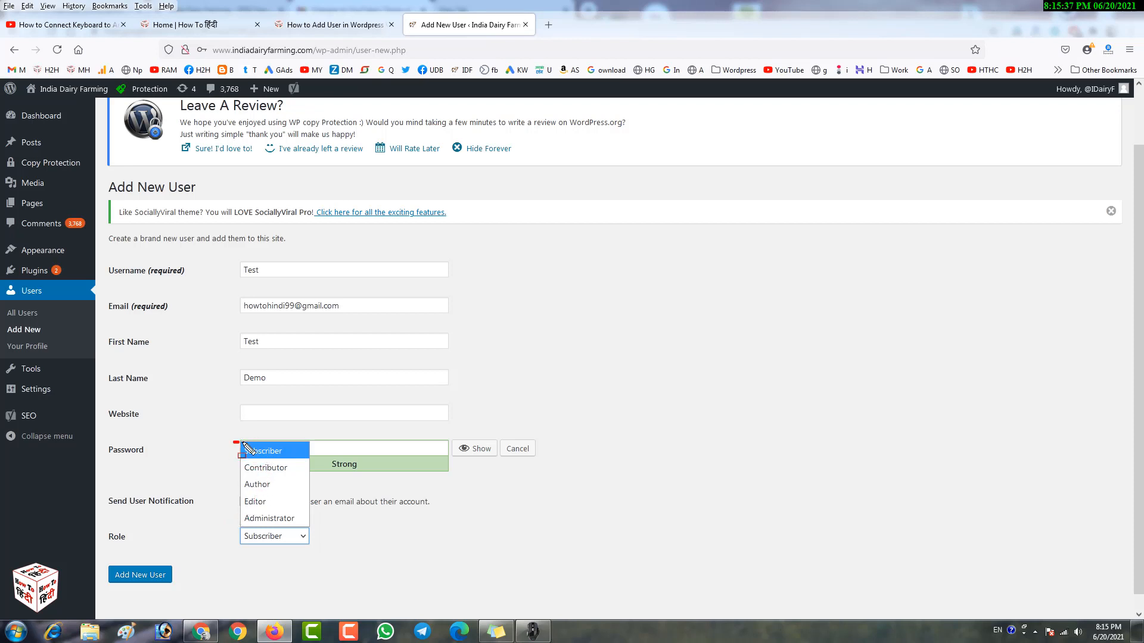
left_click_drag(234, 441, 323, 461)
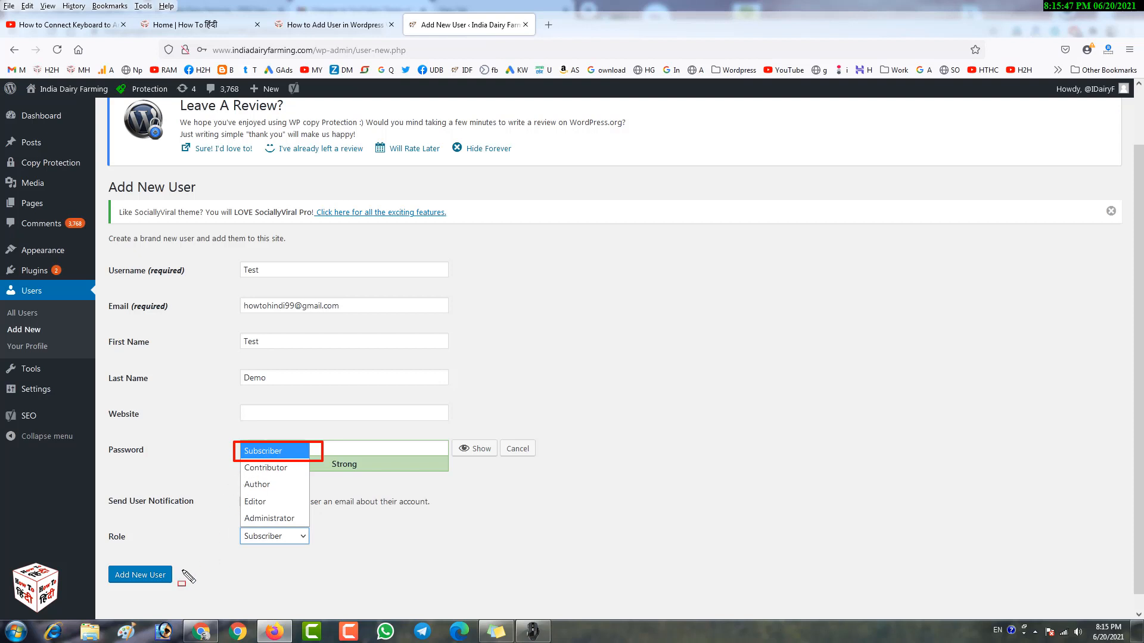
key("Escape")
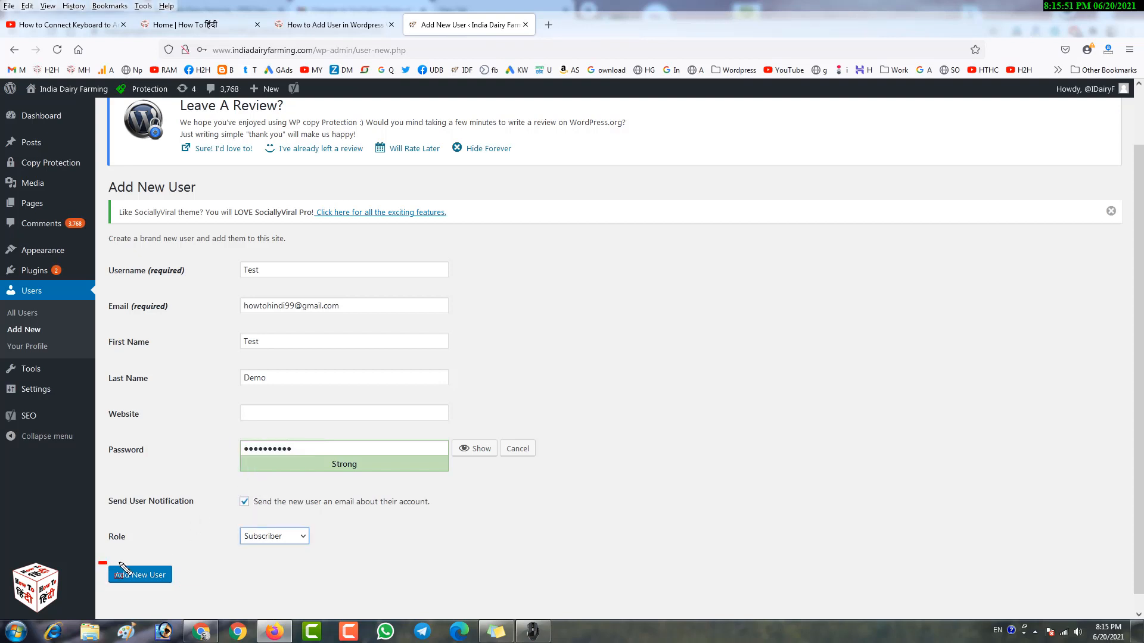
left_click_drag(99, 564, 185, 591)
left_click(140, 575)
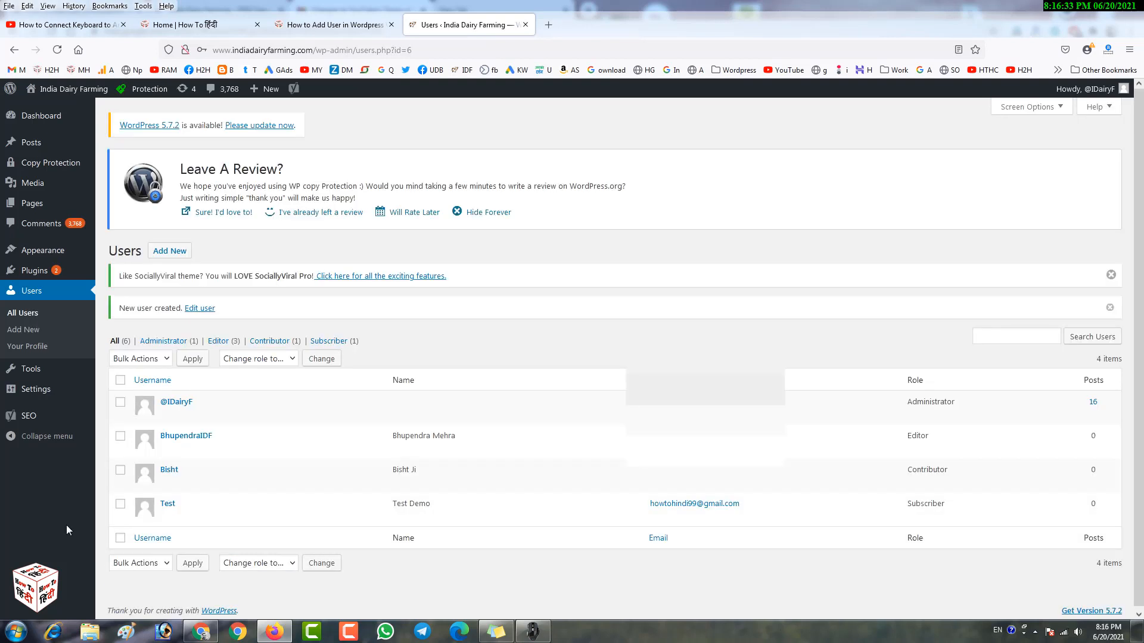
key("ctrl+shift+d")
mouse_move(110, 490)
left_mouse_down()
mouse_move(190, 530)
mouse_move(235, 527)
left_mouse_up()
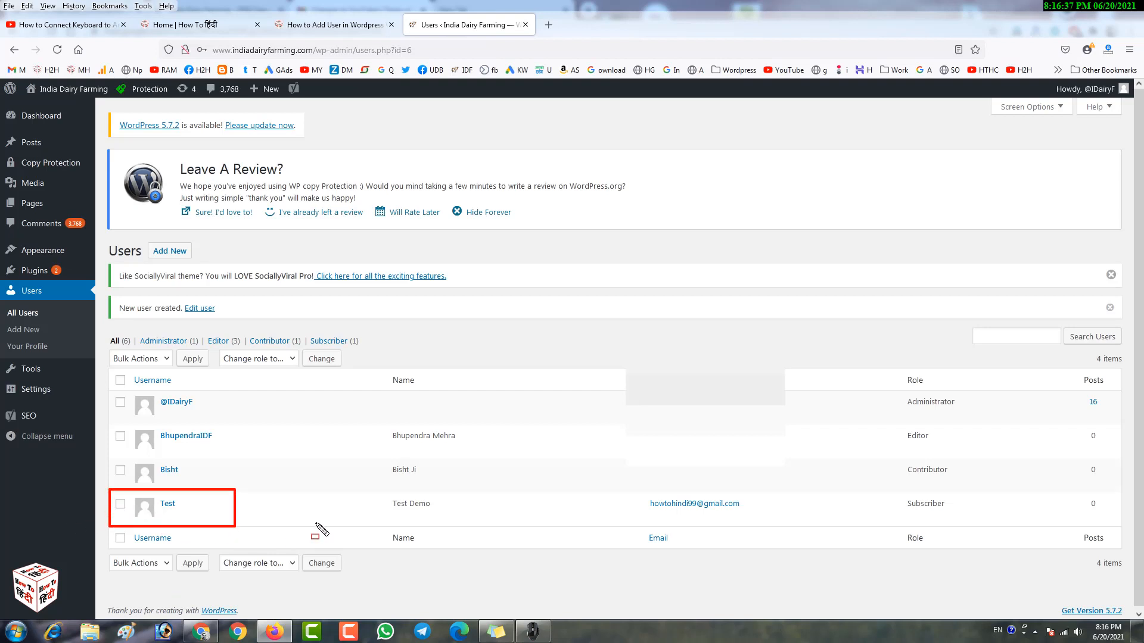
left_click_drag(380, 490, 450, 521)
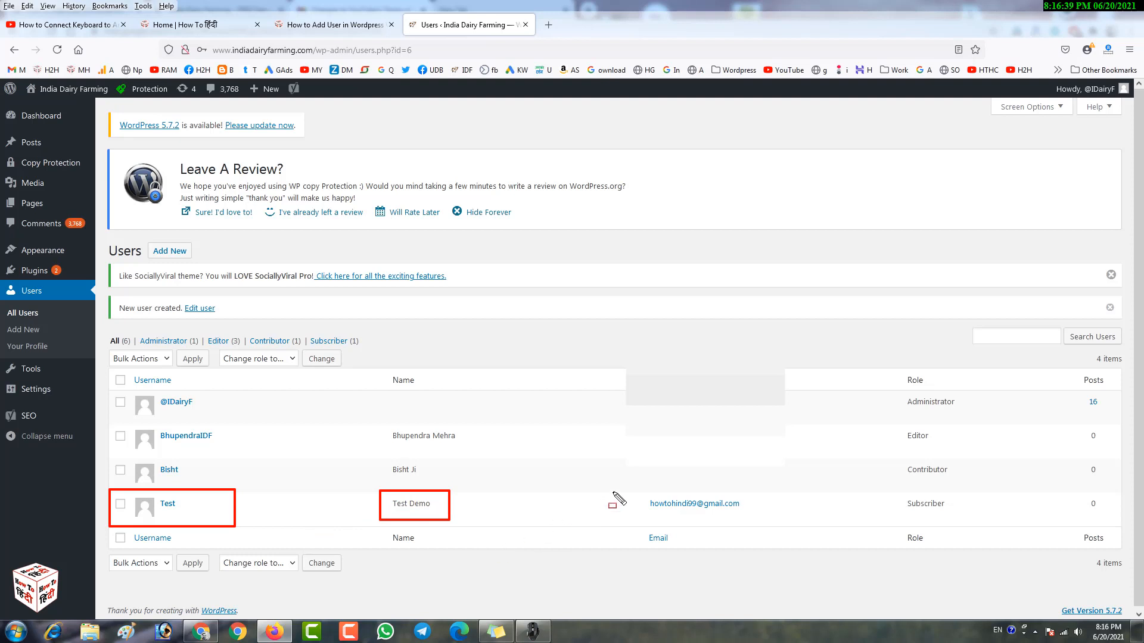
left_click_drag(613, 492, 762, 514)
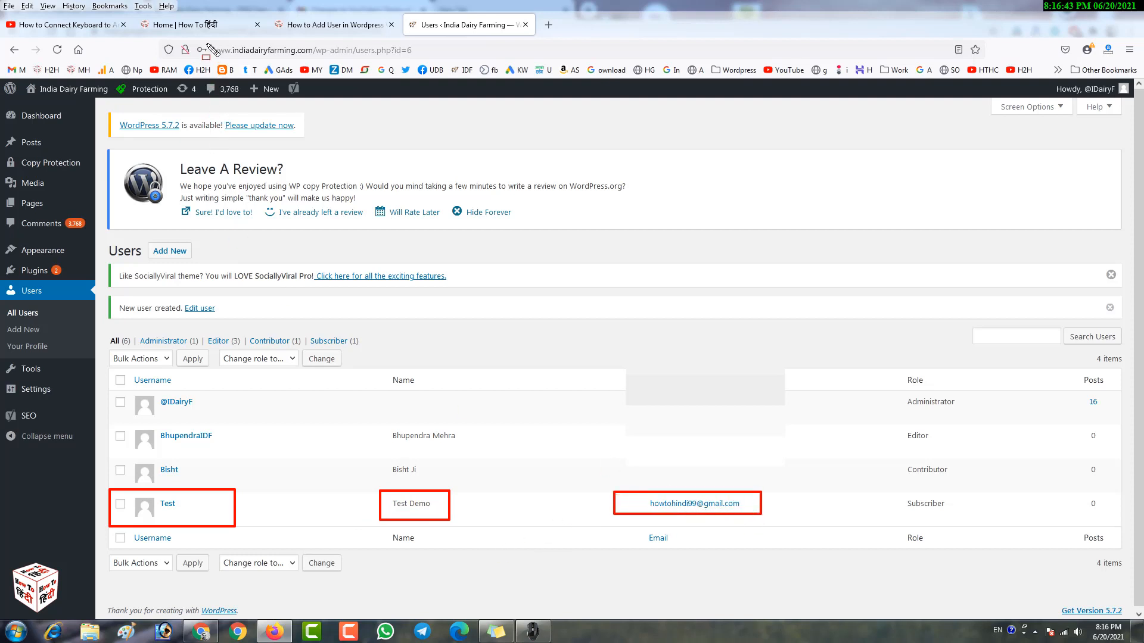
left_click_drag(206, 39, 322, 60)
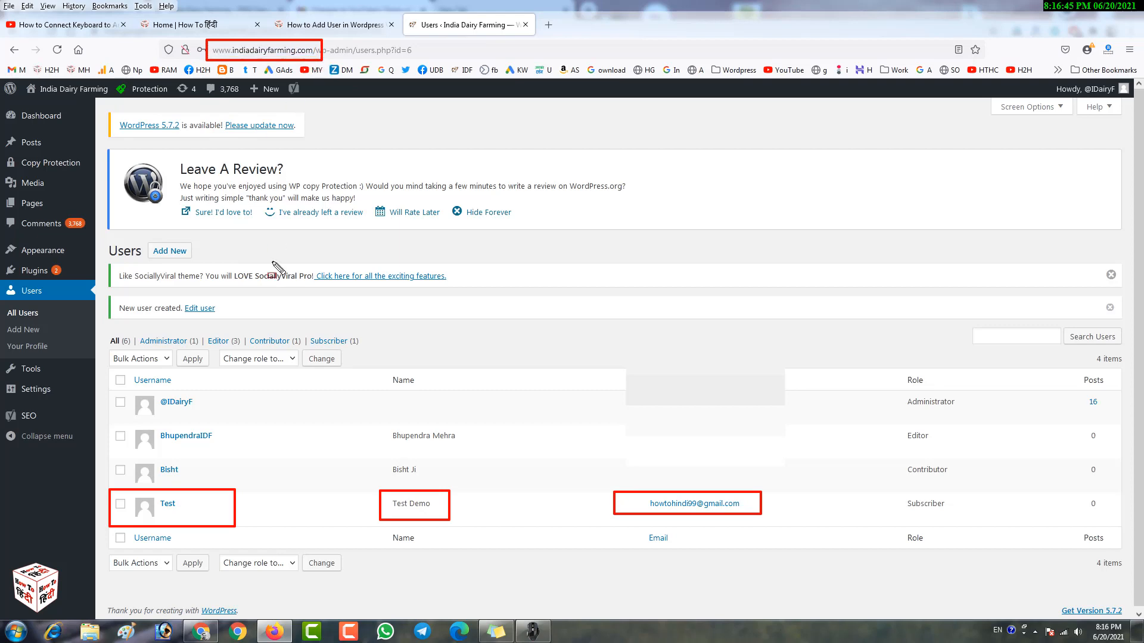
key("Escape")
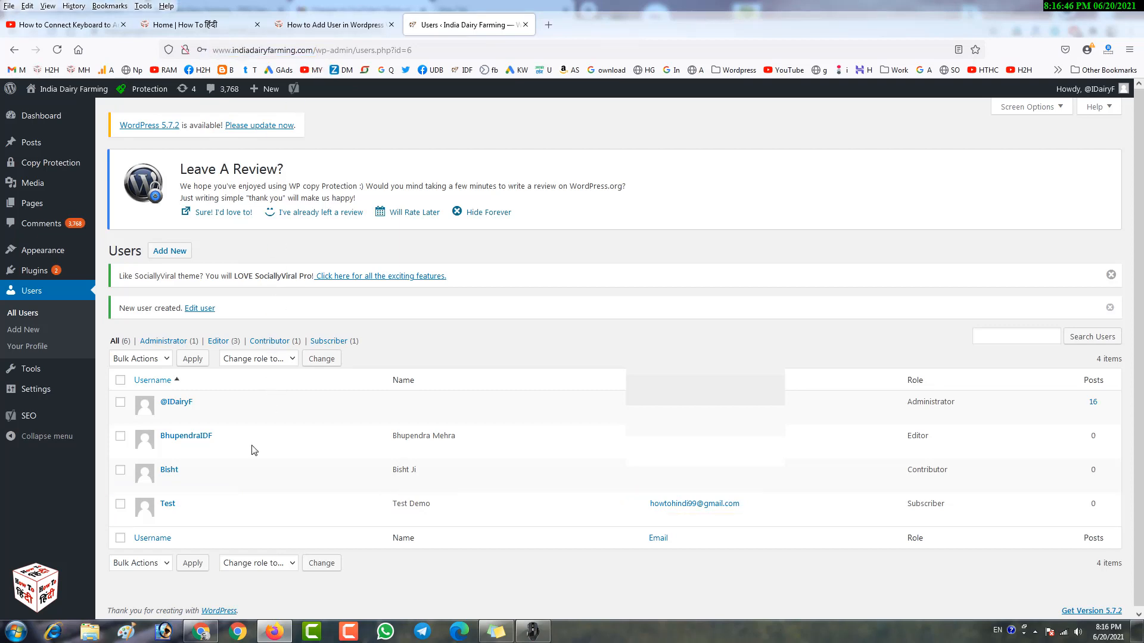
left_click(203, 633)
left_click(532, 8)
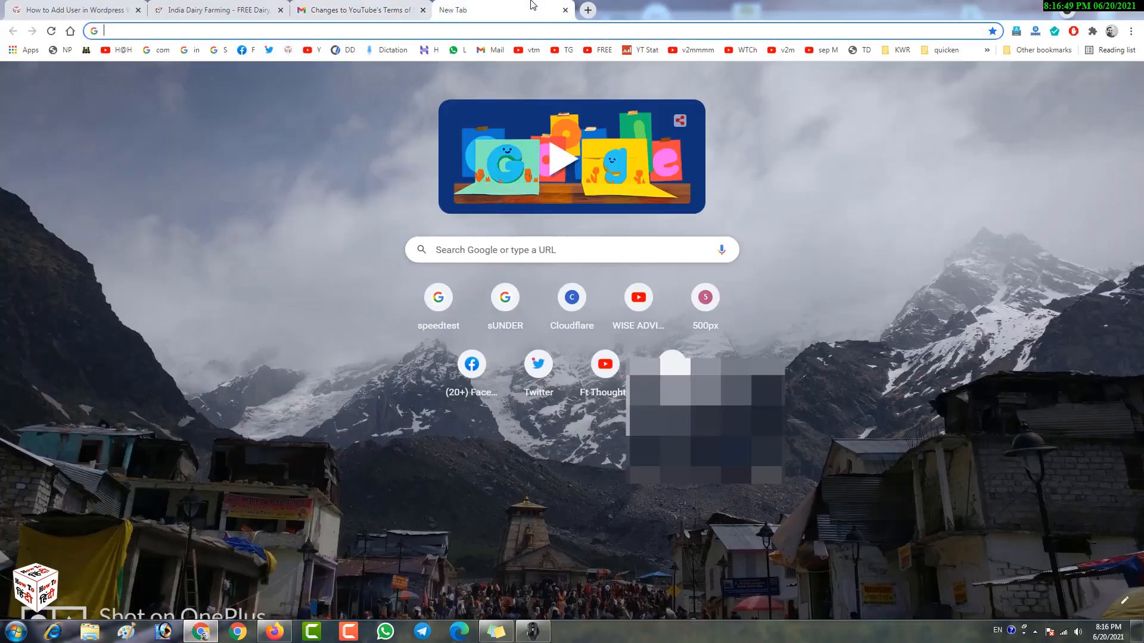
left_click(435, 33)
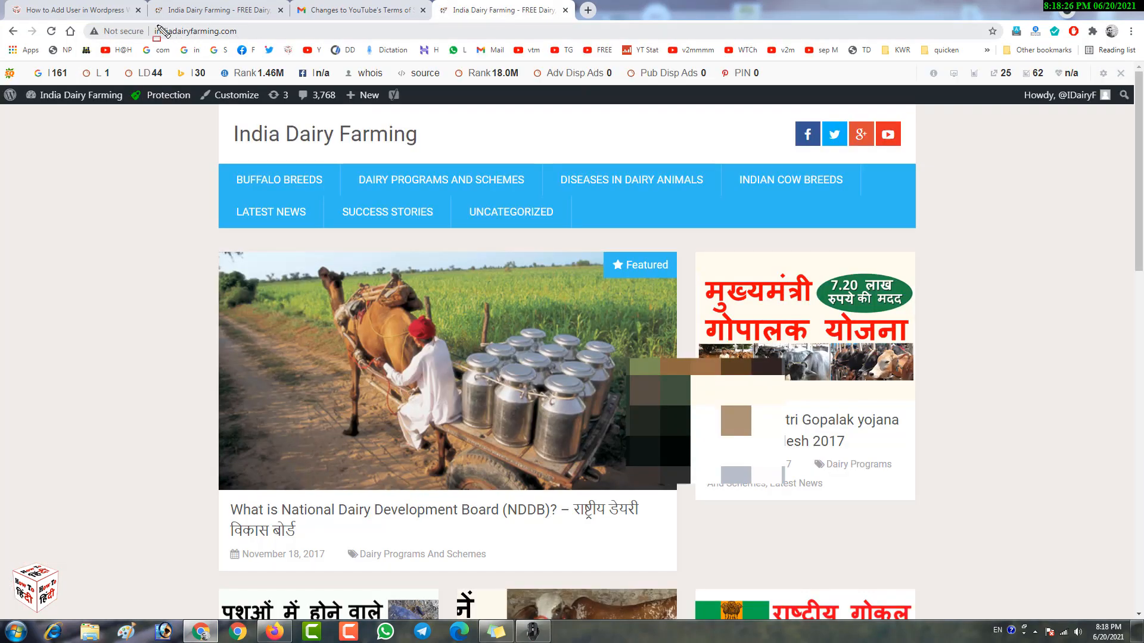
left_click_drag(149, 24, 279, 41)
left_click(270, 30)
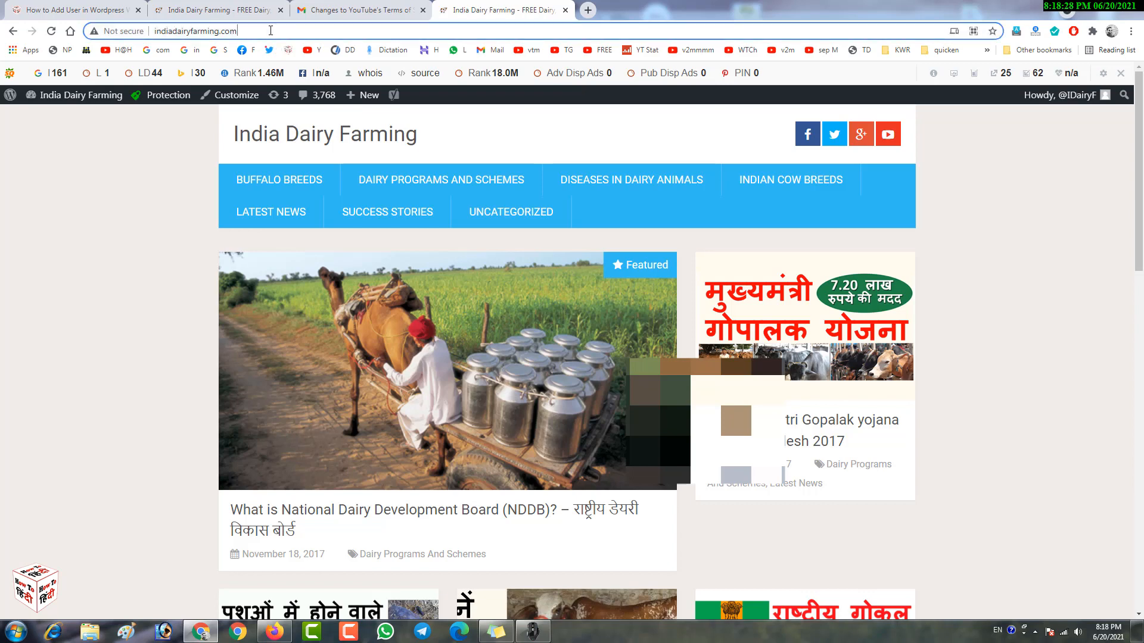
type("www.indiadairyfarming.com/w")
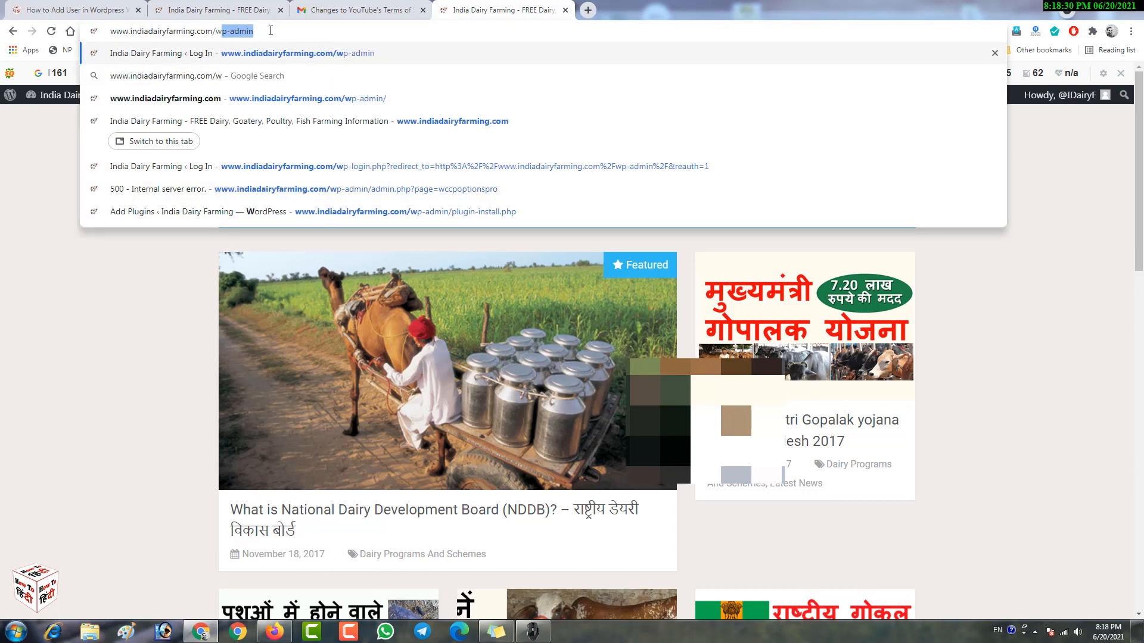
type("p-log")
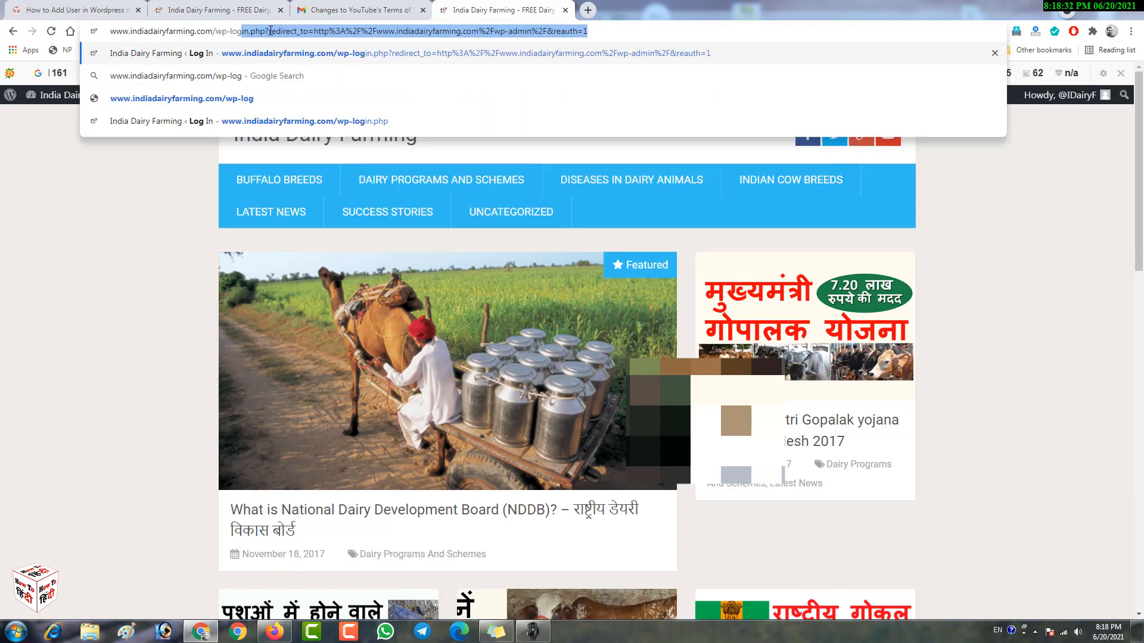
type("in.p")
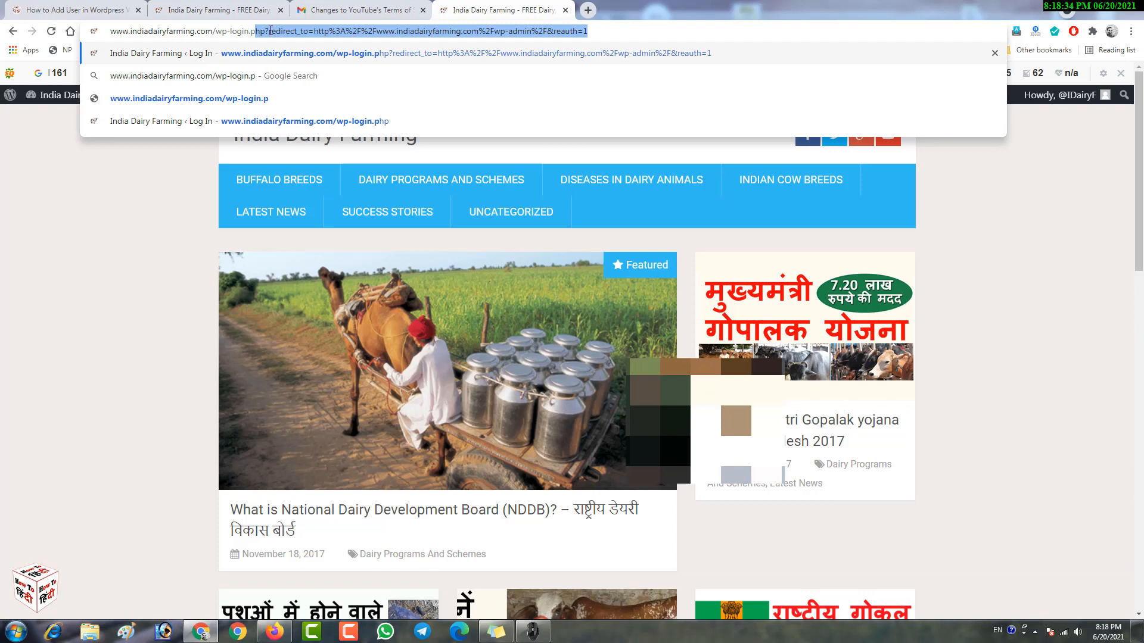
type("hp")
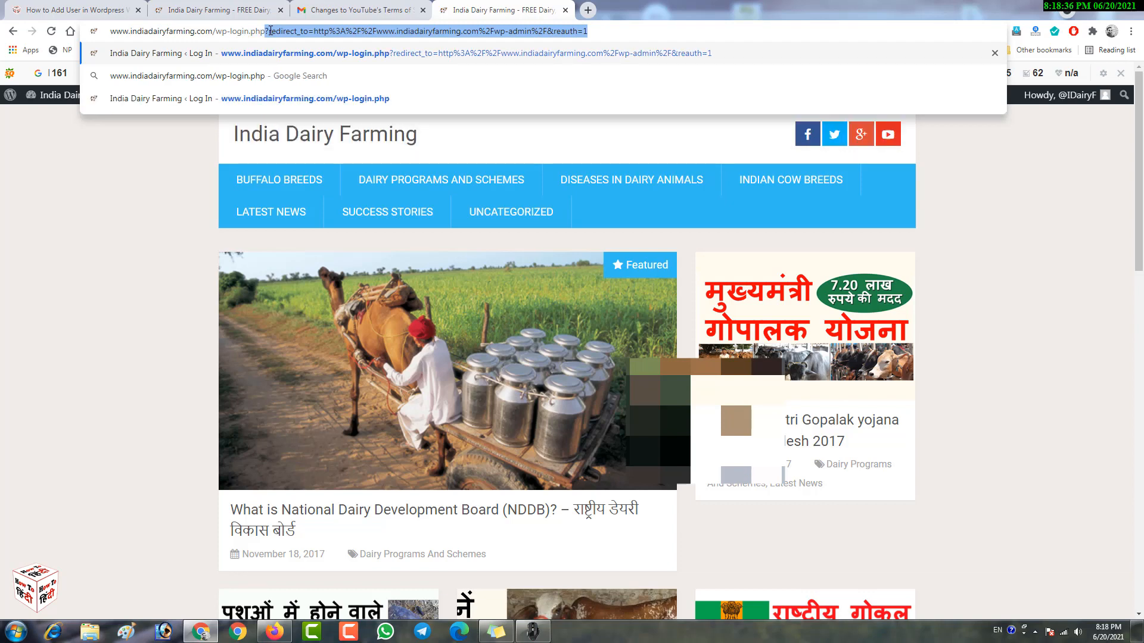
key("Return")
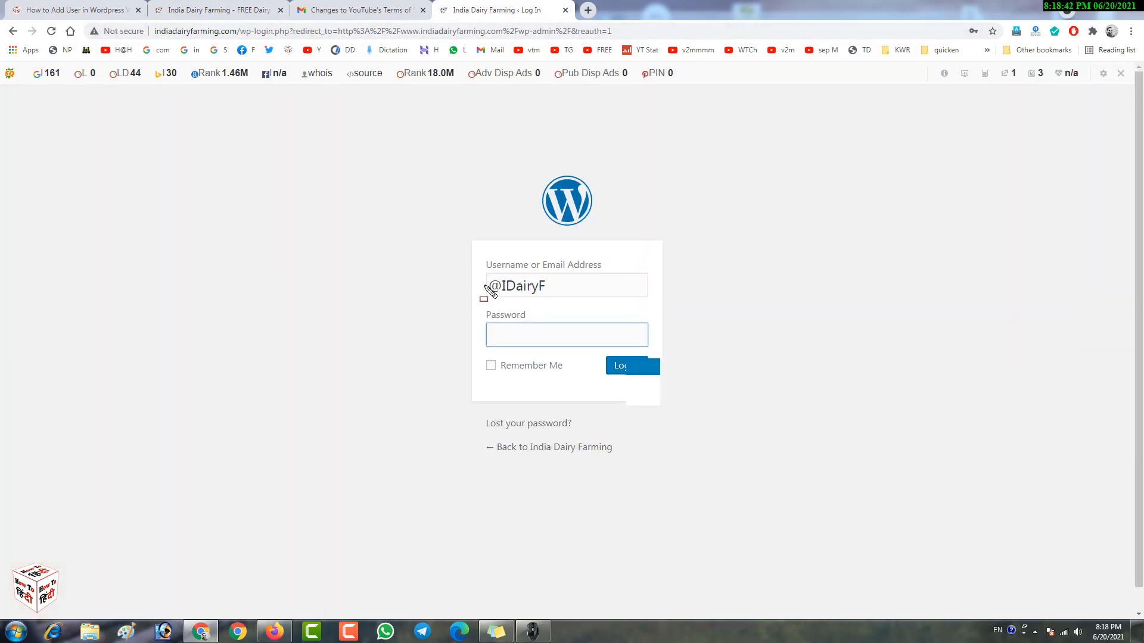
Log in with username 'Test' and the Test user's password.
left_click_drag(472, 252, 655, 274)
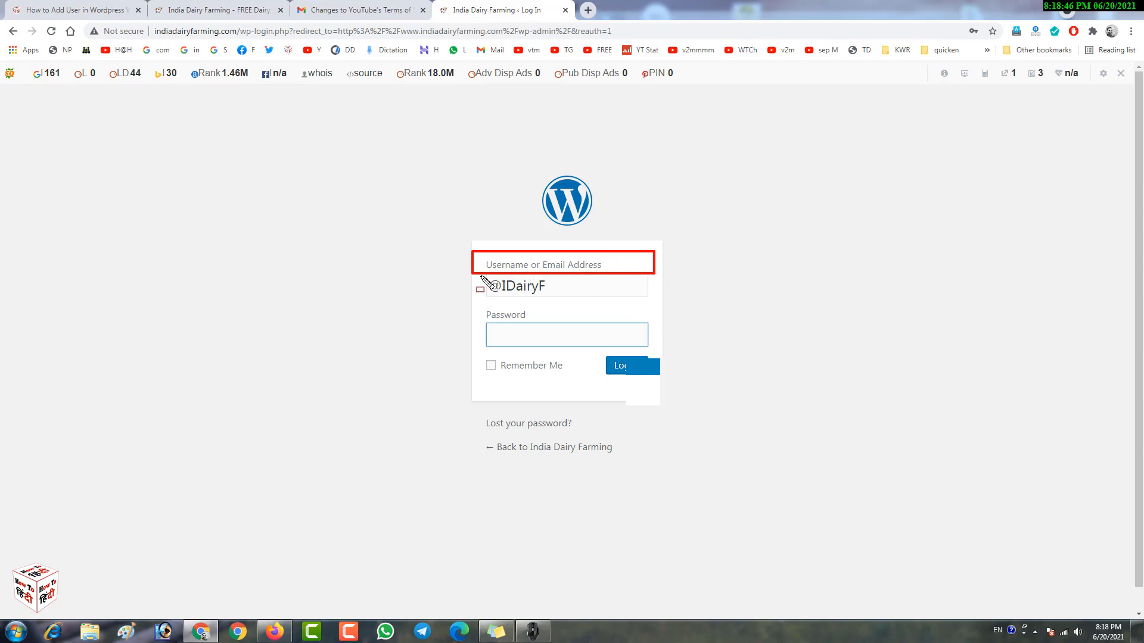
mouse_move(486, 276)
left_mouse_down()
mouse_move(536, 299)
mouse_move(623, 309)
mouse_move(648, 300)
left_mouse_up()
key("Escape")
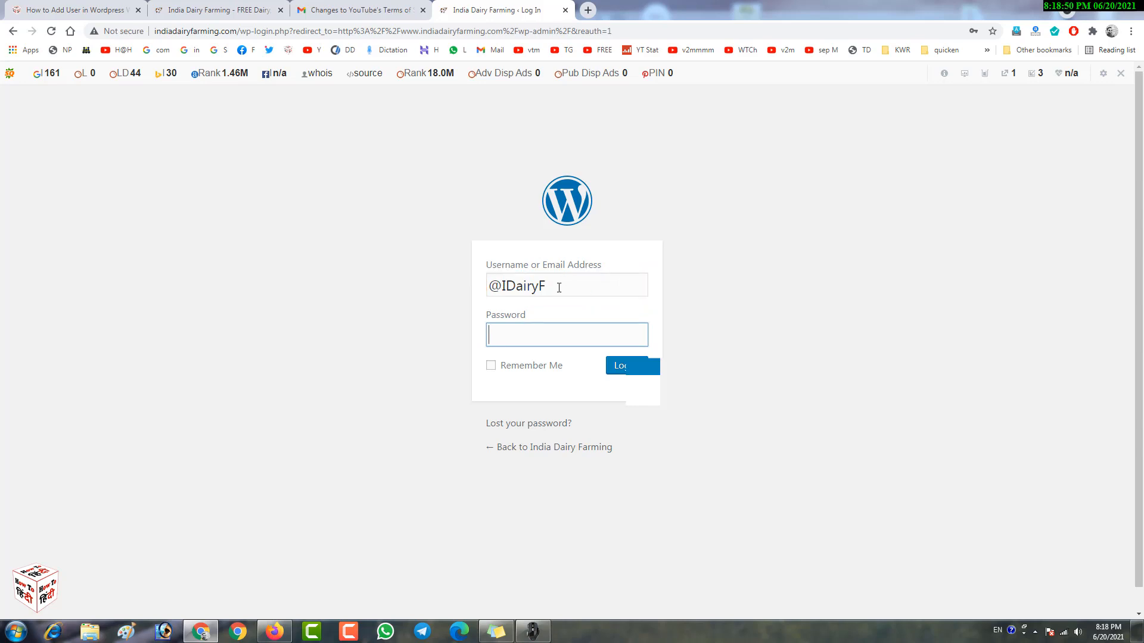
left_click_drag(559, 288, 412, 286)
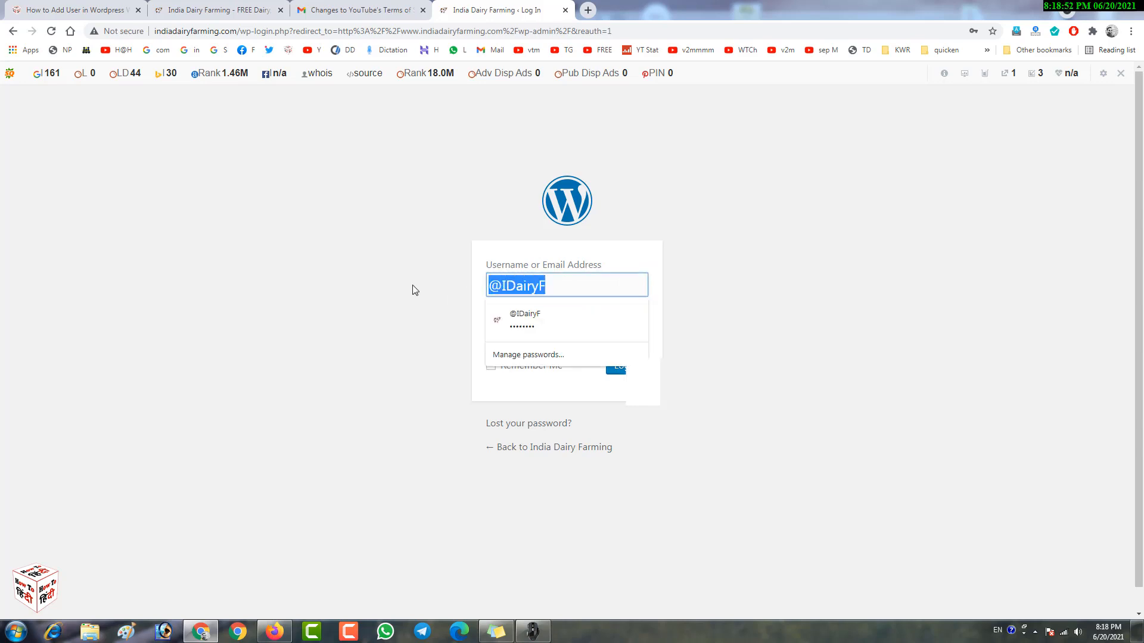
type("Test")
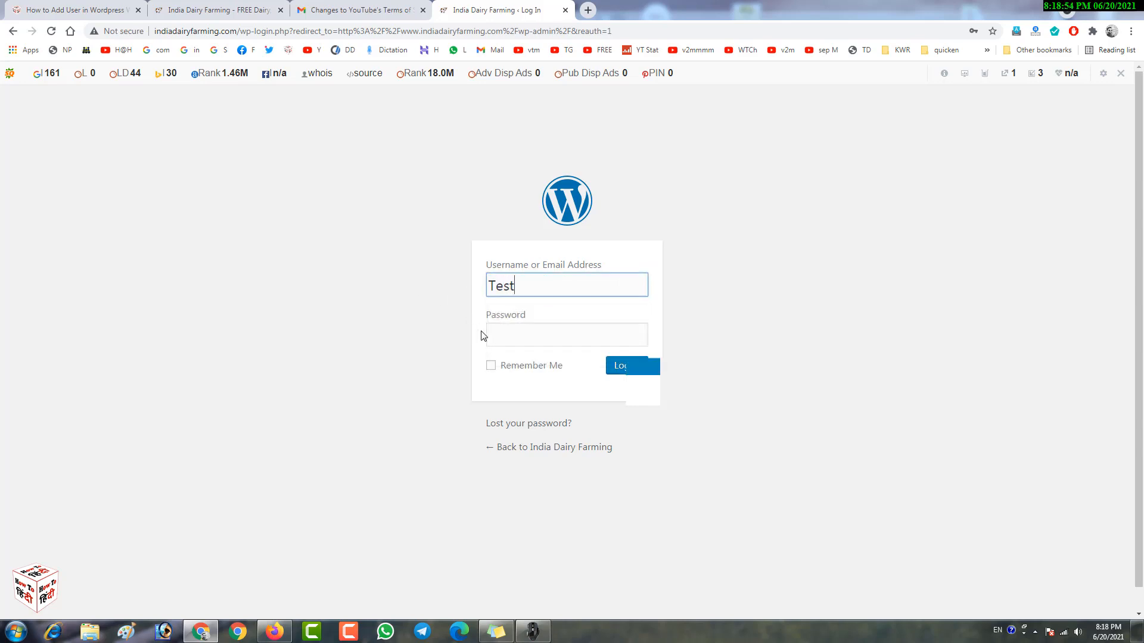
left_click(571, 341)
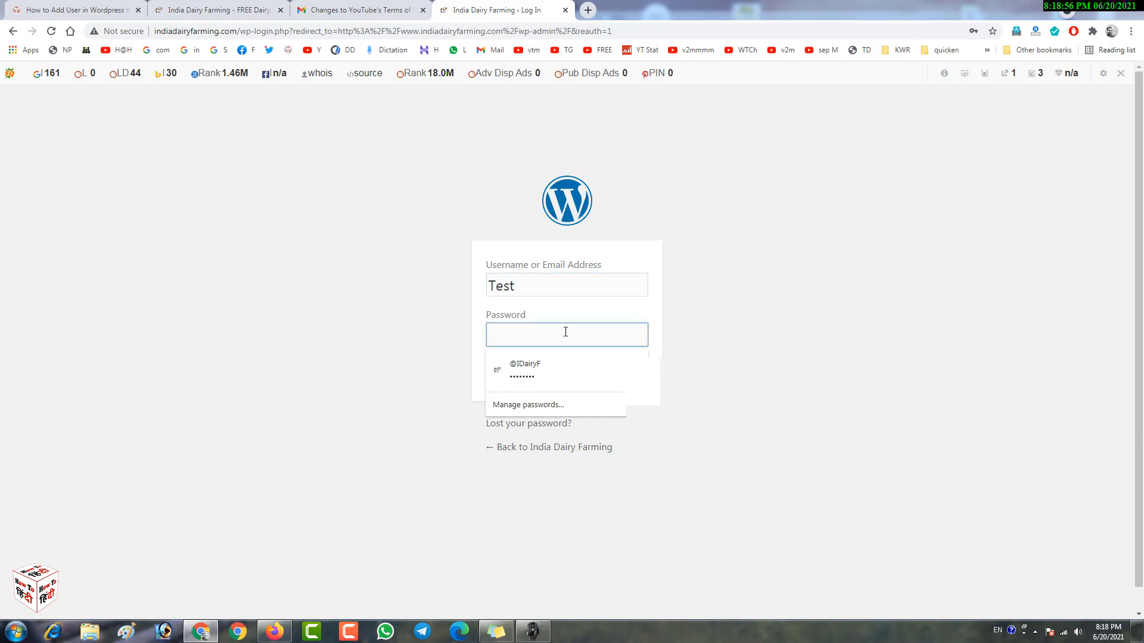
type("Te")
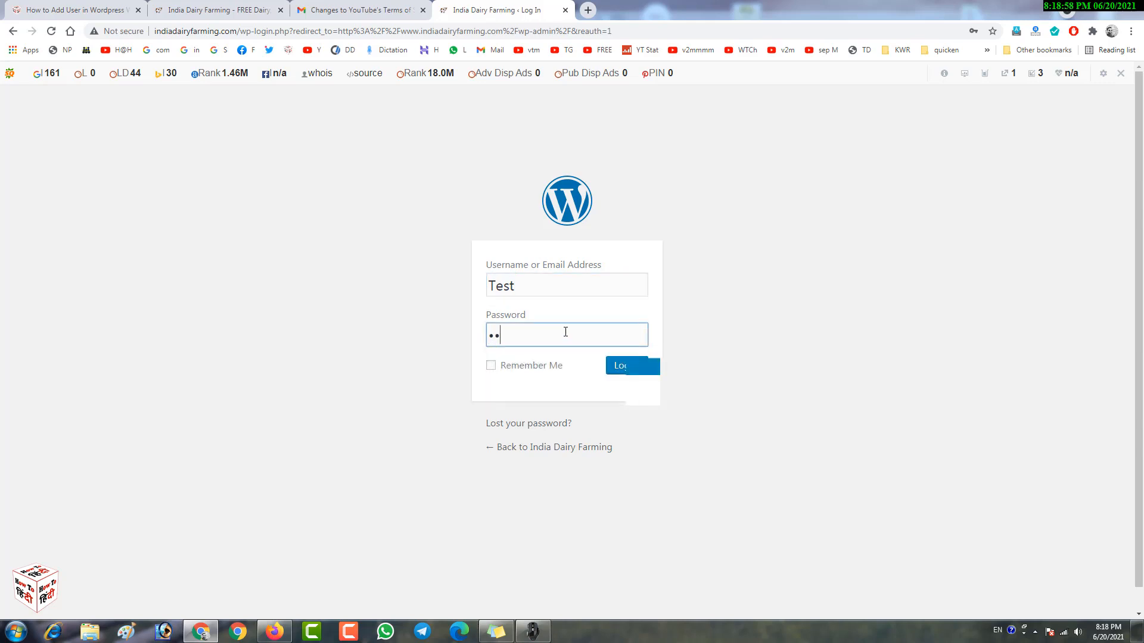
key("BackSpace")
key("BackSpace")
key("BackSpace")
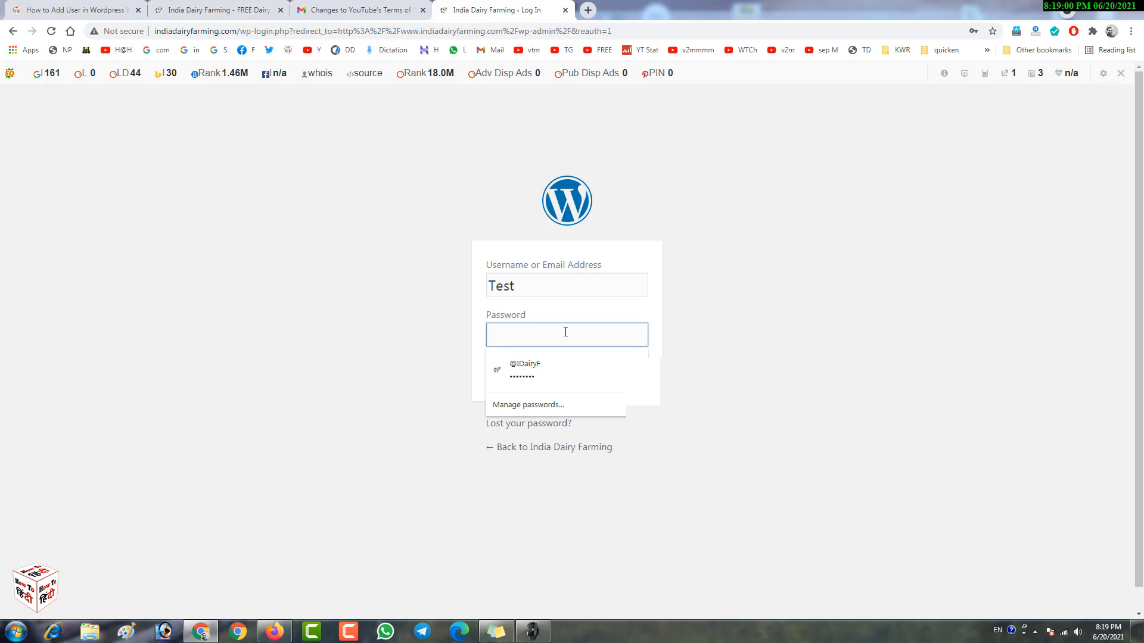
type("T")
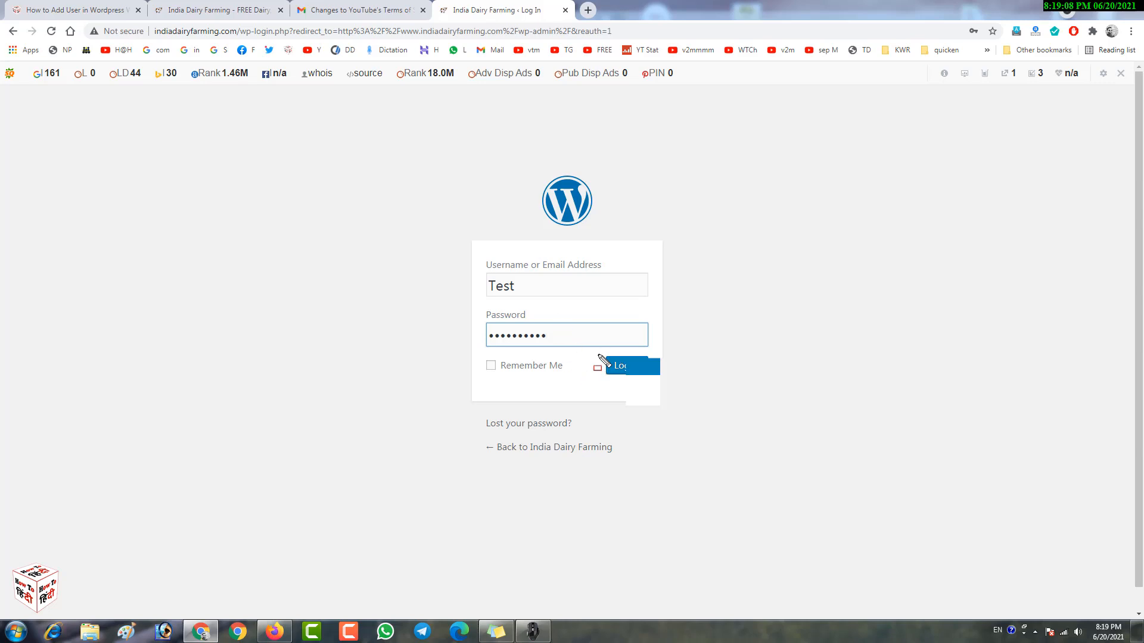
left_click(644, 370)
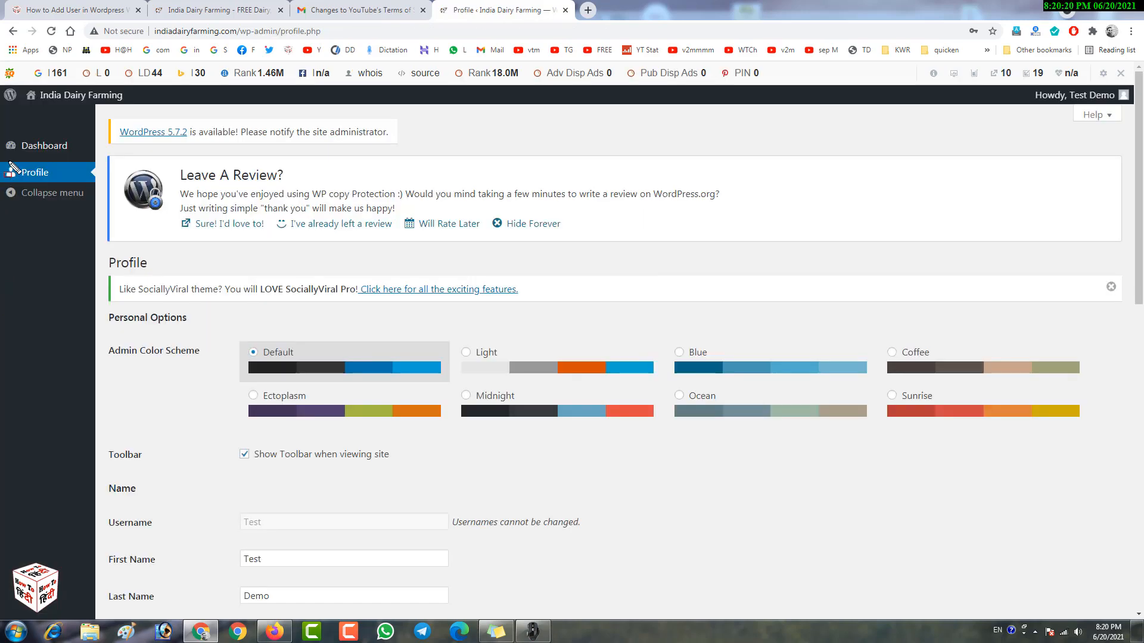
Highlight the Test user's limited sidebar, which shows only Dashboard and Profile.
left_click_drag(43, 195, 99, 245)
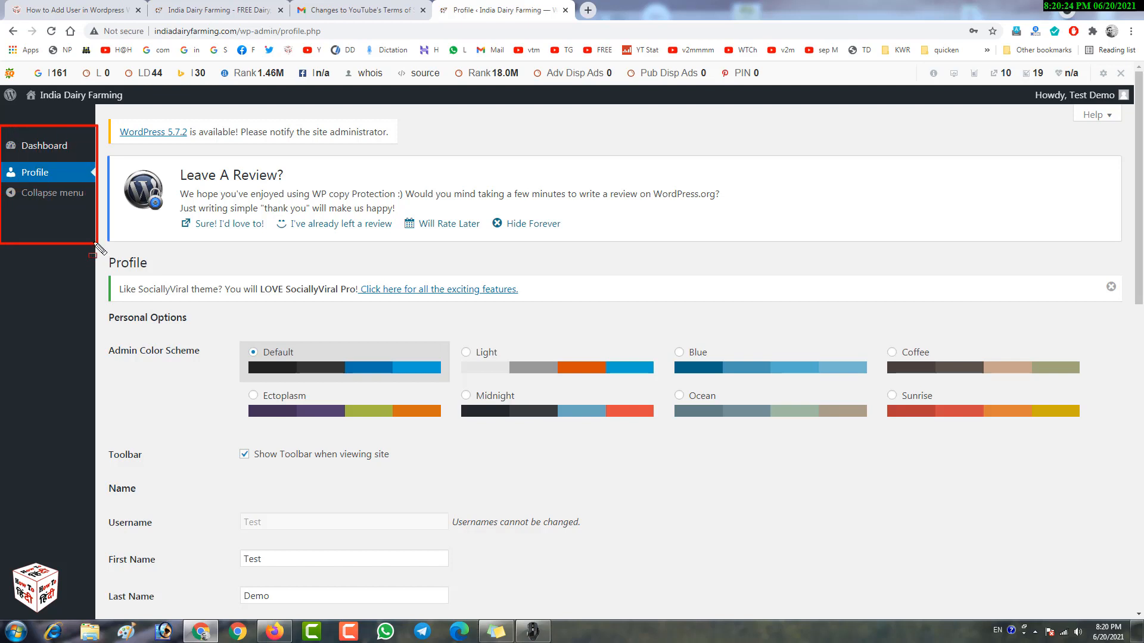
left_click_drag(1, 159, 97, 186)
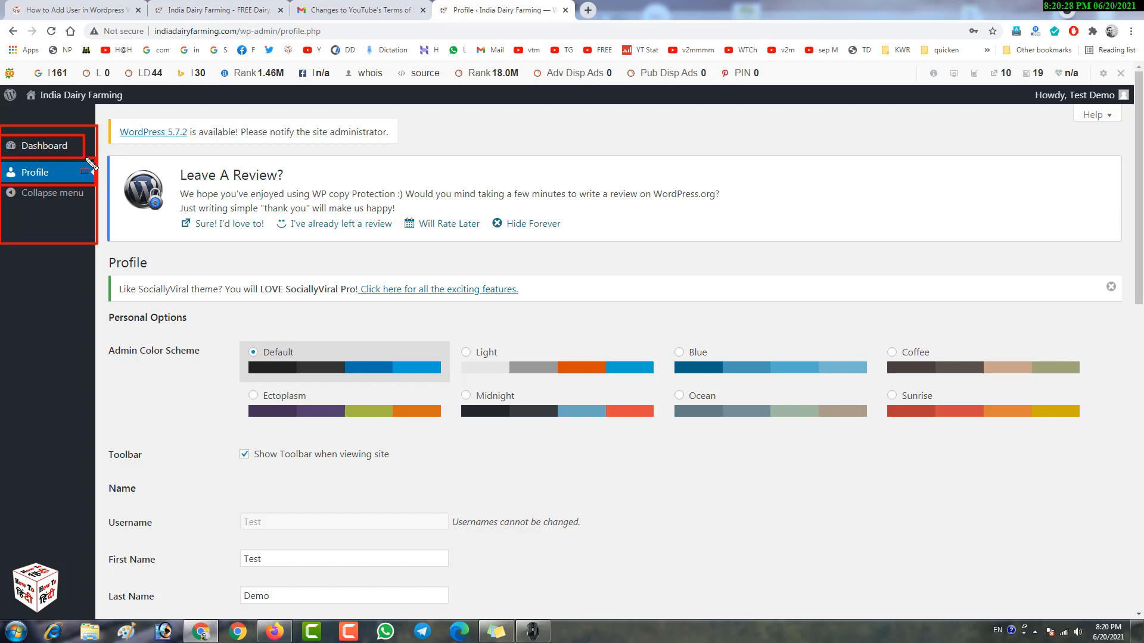
key("Escape")
Open the Dashboard and highlight the Activity widget's recently published posts.
left_click(65, 150)
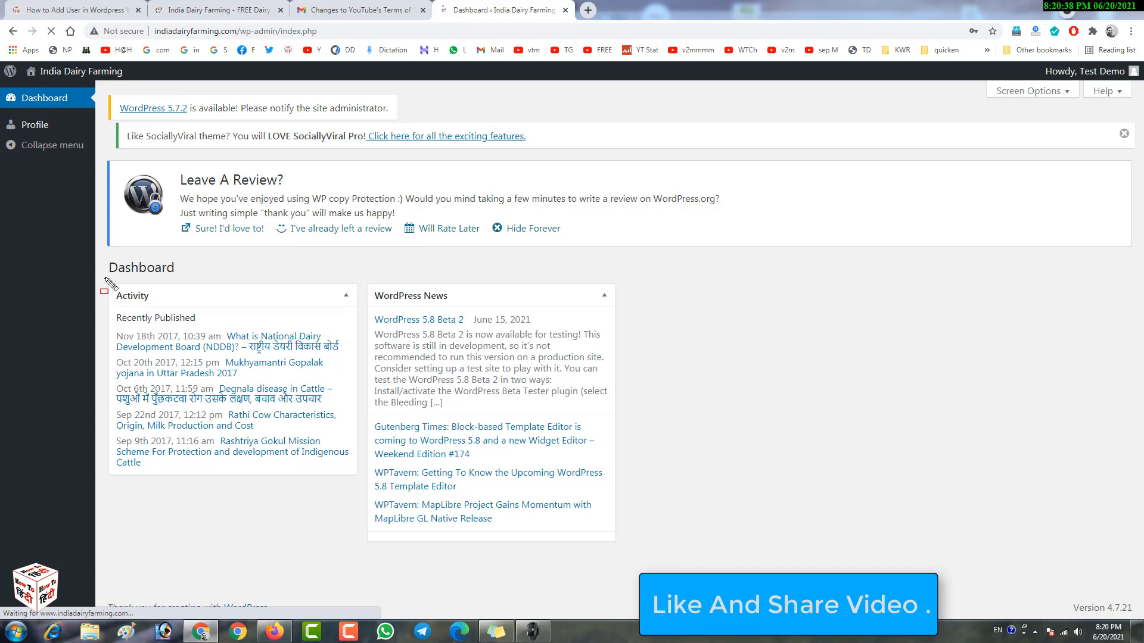
mouse_move(102, 278)
left_mouse_down()
mouse_move(211, 439)
mouse_move(299, 498)
mouse_move(365, 515)
left_mouse_up()
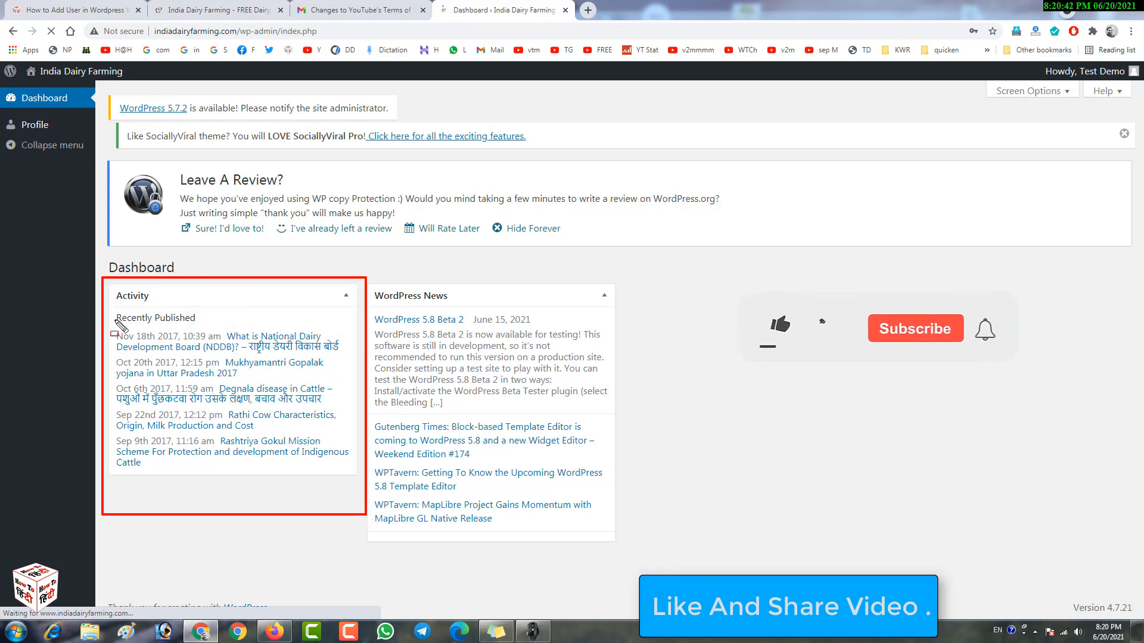
left_click_drag(106, 321, 280, 348)
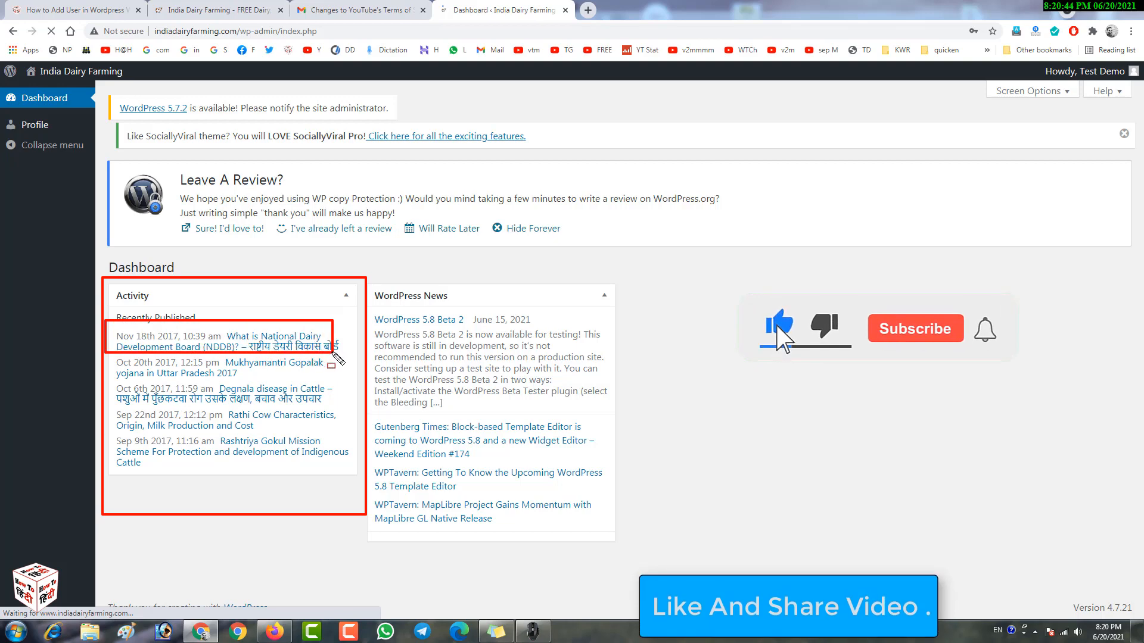
left_click(89, 10)
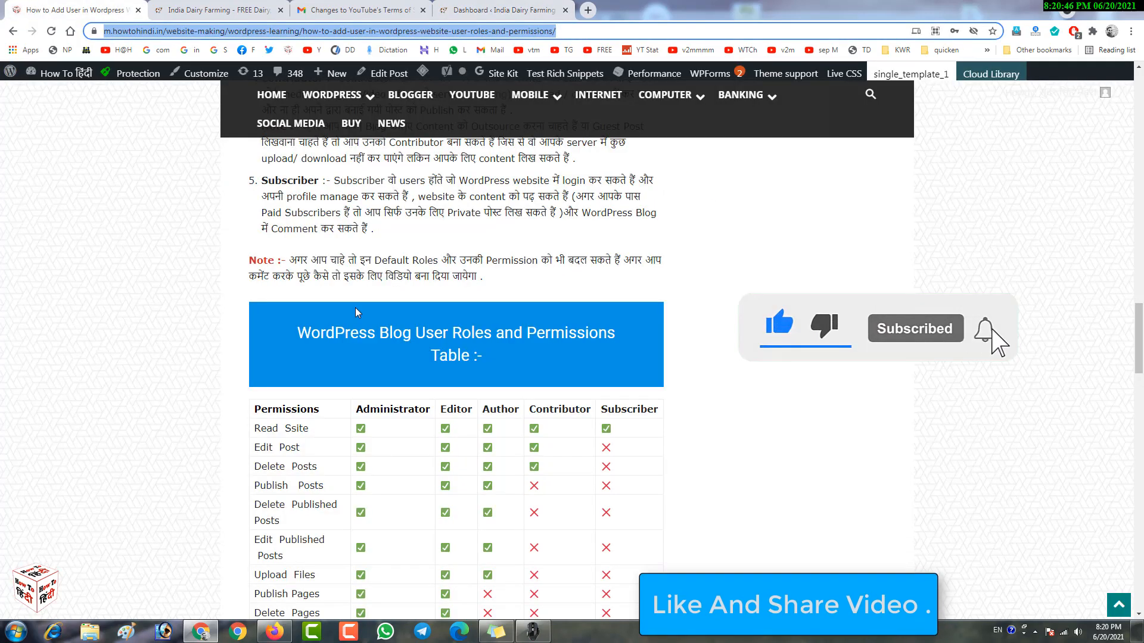
scroll(356, 311, "down", 1)
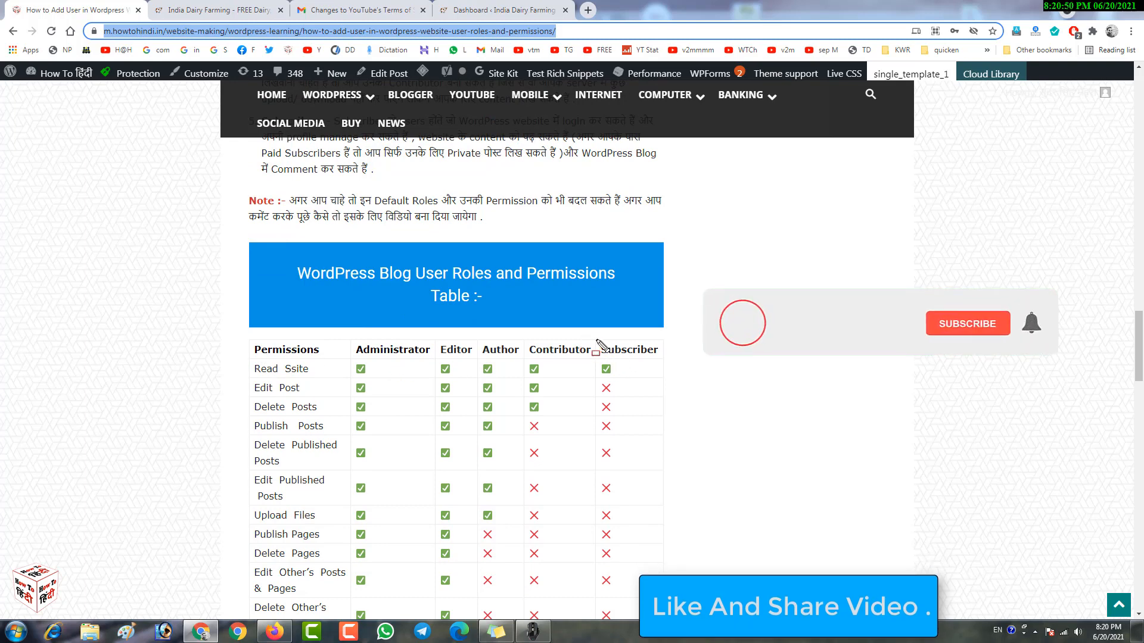
left_click_drag(594, 340, 677, 357)
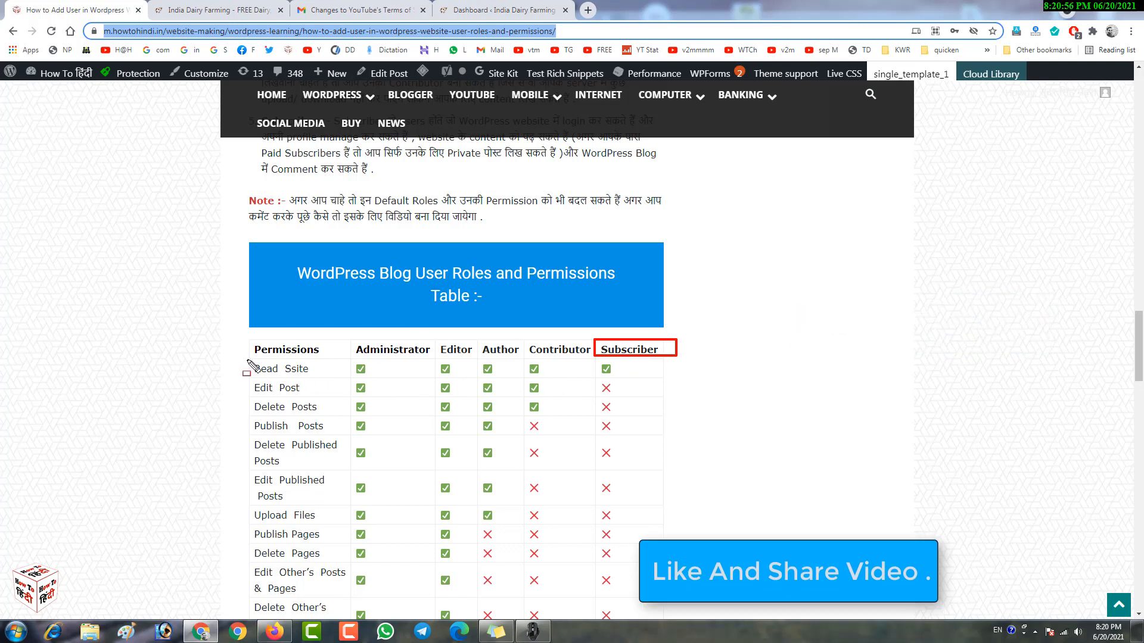
mouse_move(244, 360)
left_mouse_down()
mouse_move(394, 376)
mouse_move(661, 376)
left_mouse_up()
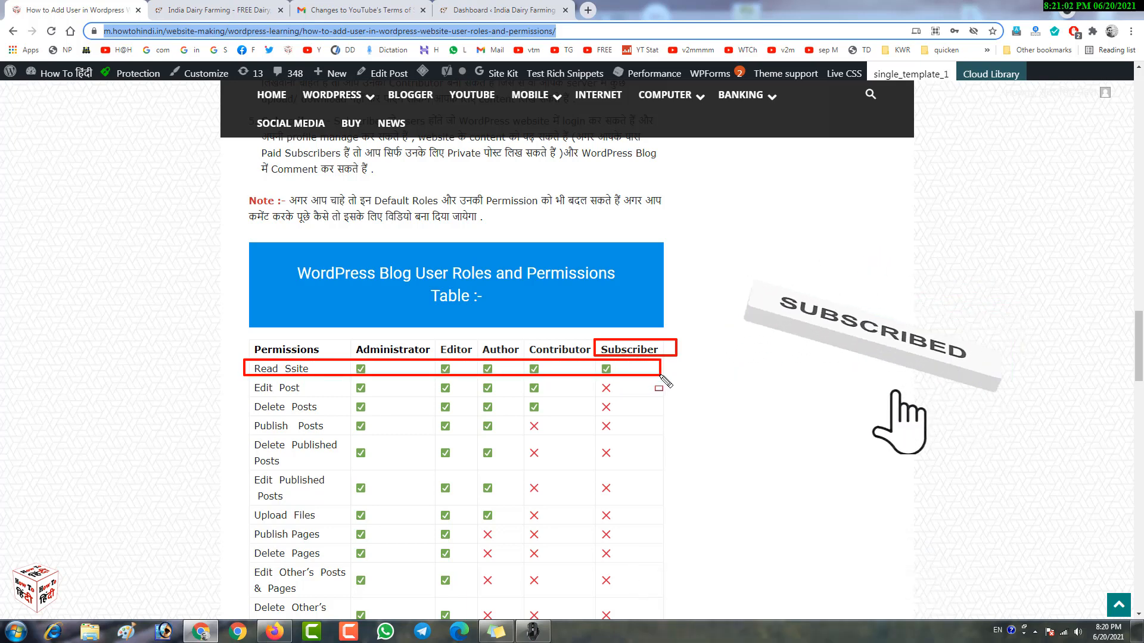
key("Escape")
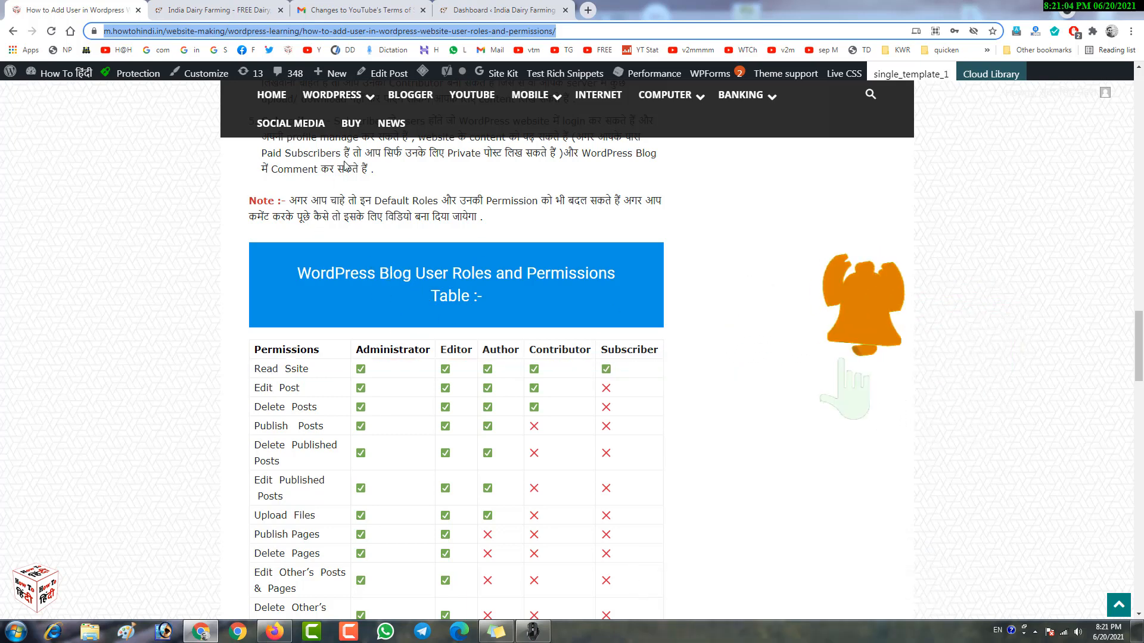
left_click(241, 8)
left_click(462, 9)
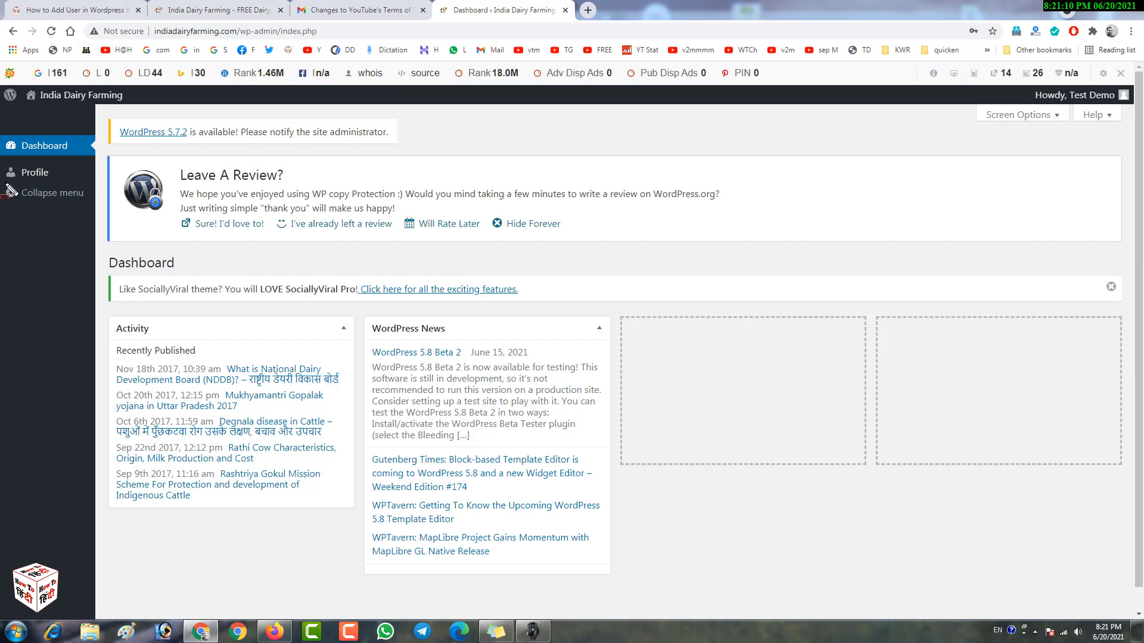
Collapse and re-expand the admin sidebar on the Profile page.
left_click(64, 200)
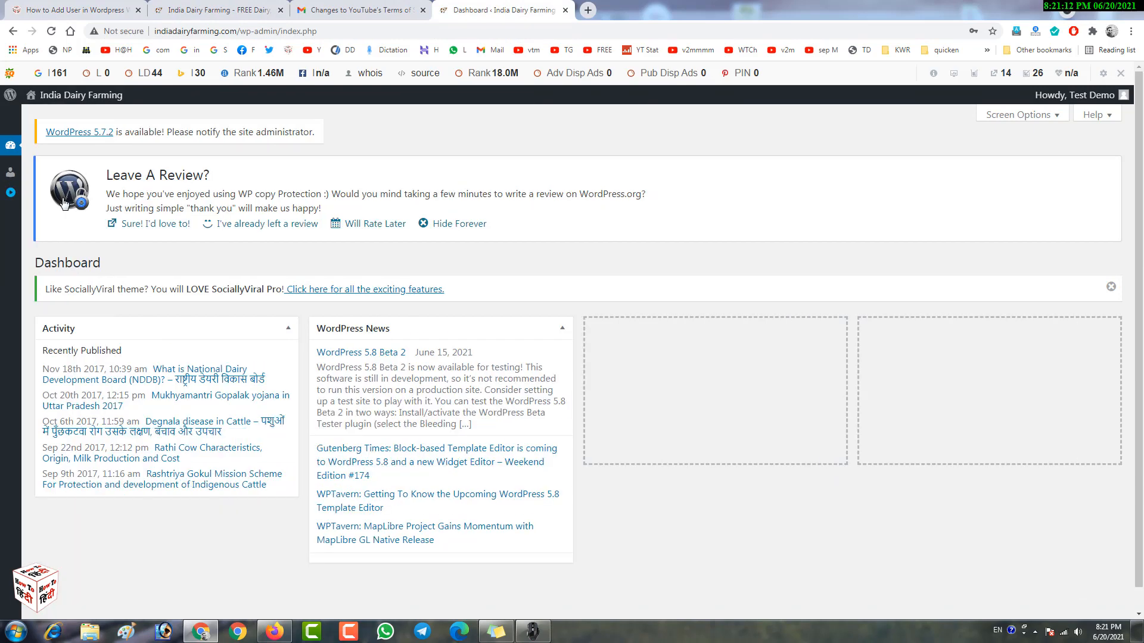
left_click(12, 198)
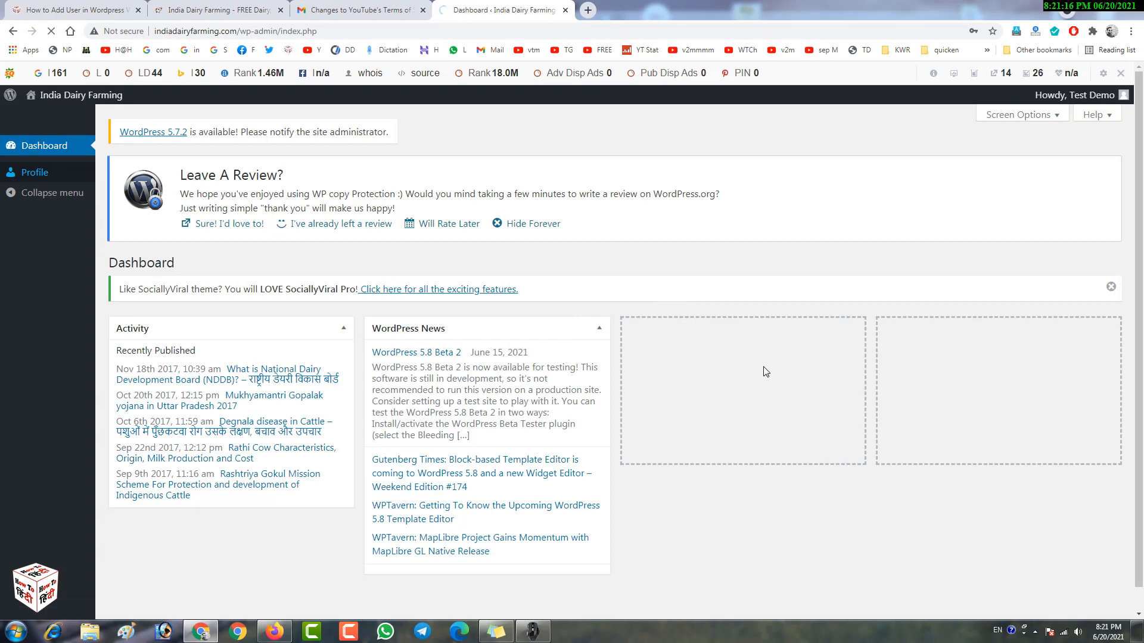
scroll(765, 372, "down", 8)
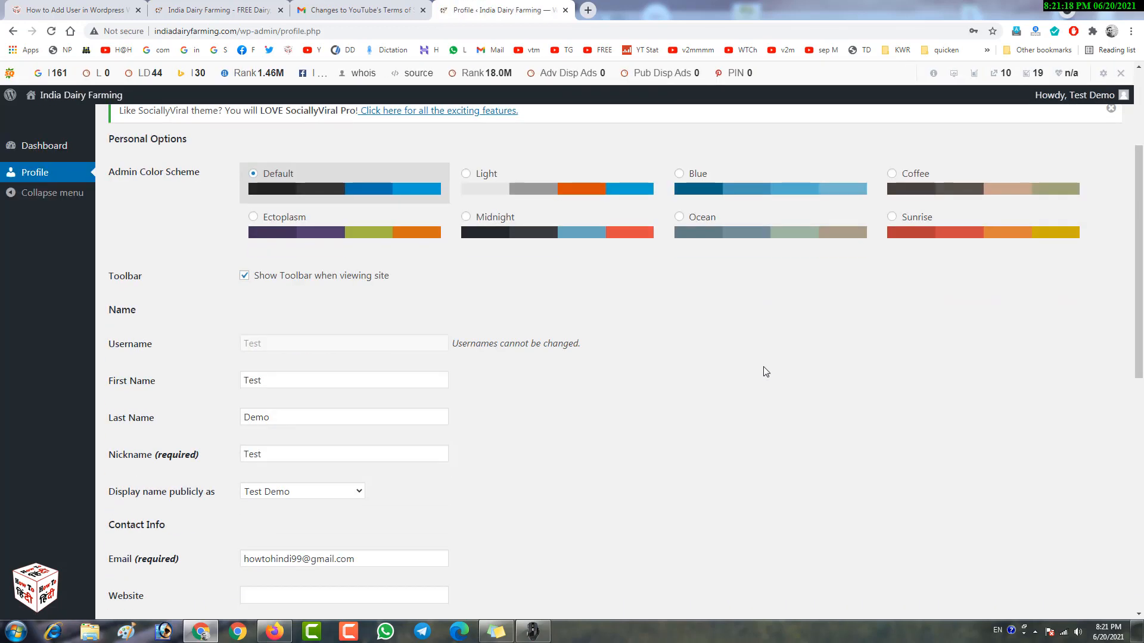
scroll(763, 370, "up", 3)
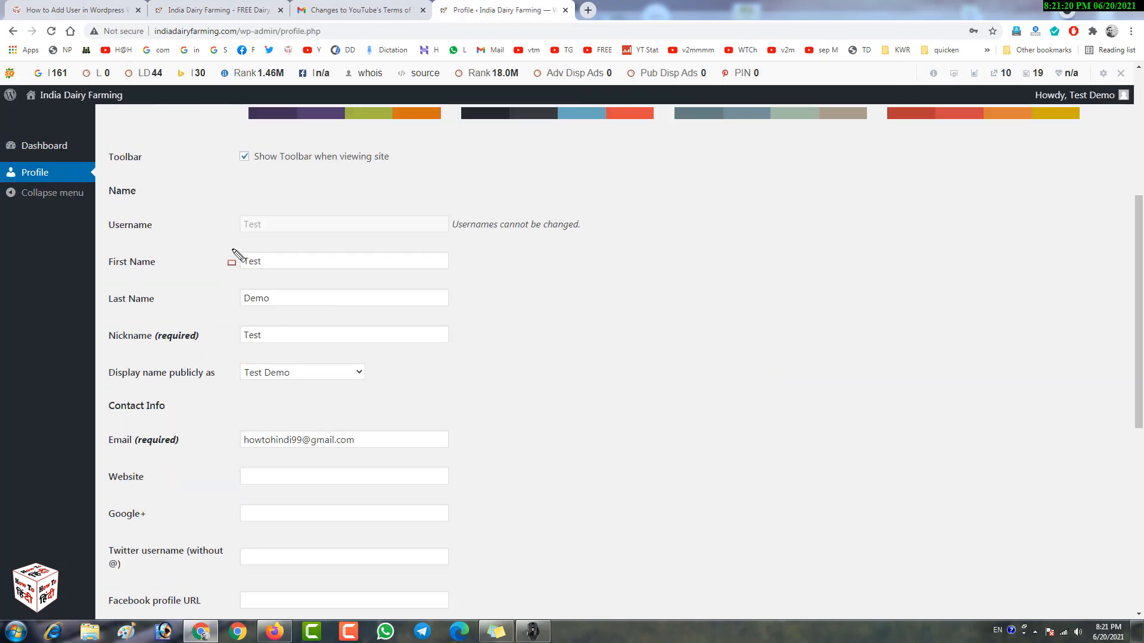
Outline the profile's Name fields, then browse the post cards on the India Dairy Farming homepage.
mouse_move(232, 242)
left_mouse_down()
mouse_move(320, 295)
mouse_move(502, 327)
left_mouse_up()
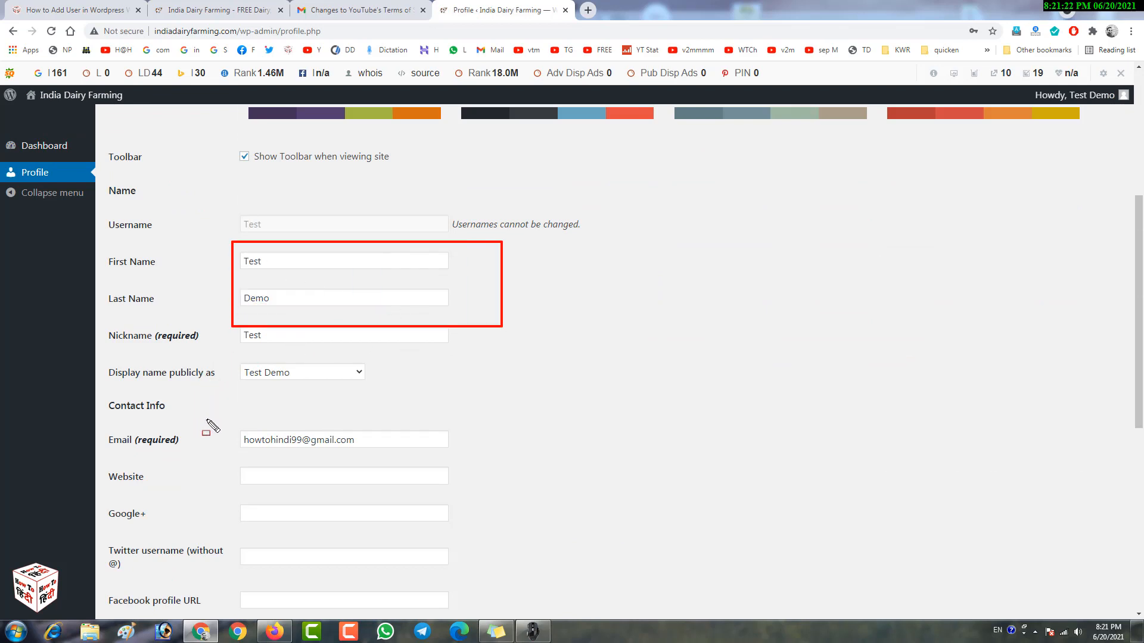
left_click_drag(217, 354, 404, 386)
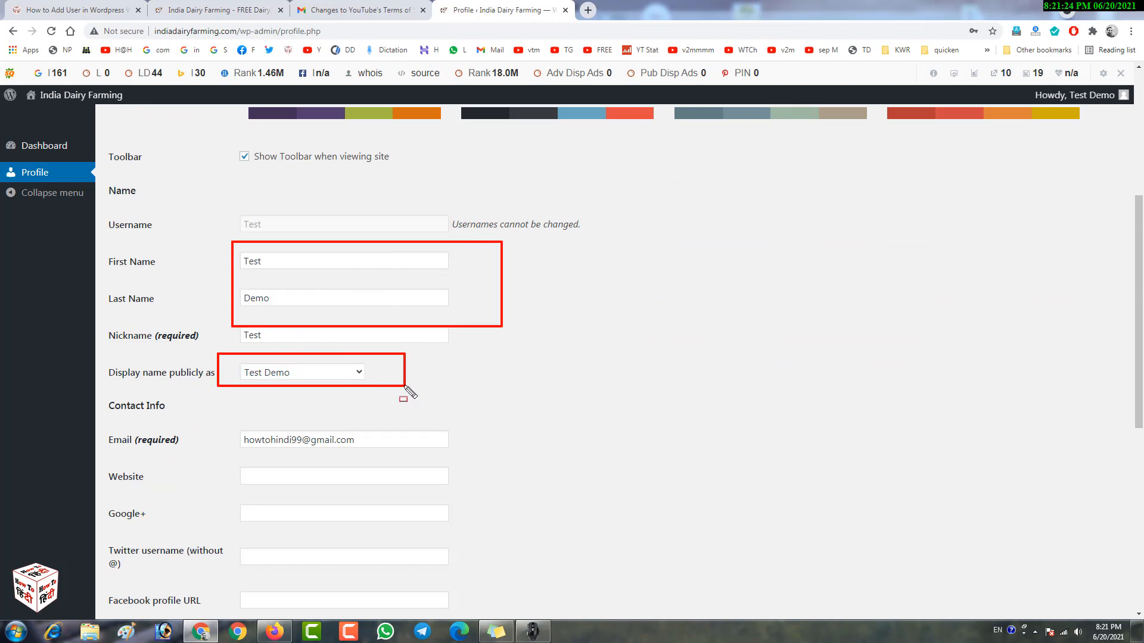
key("Escape")
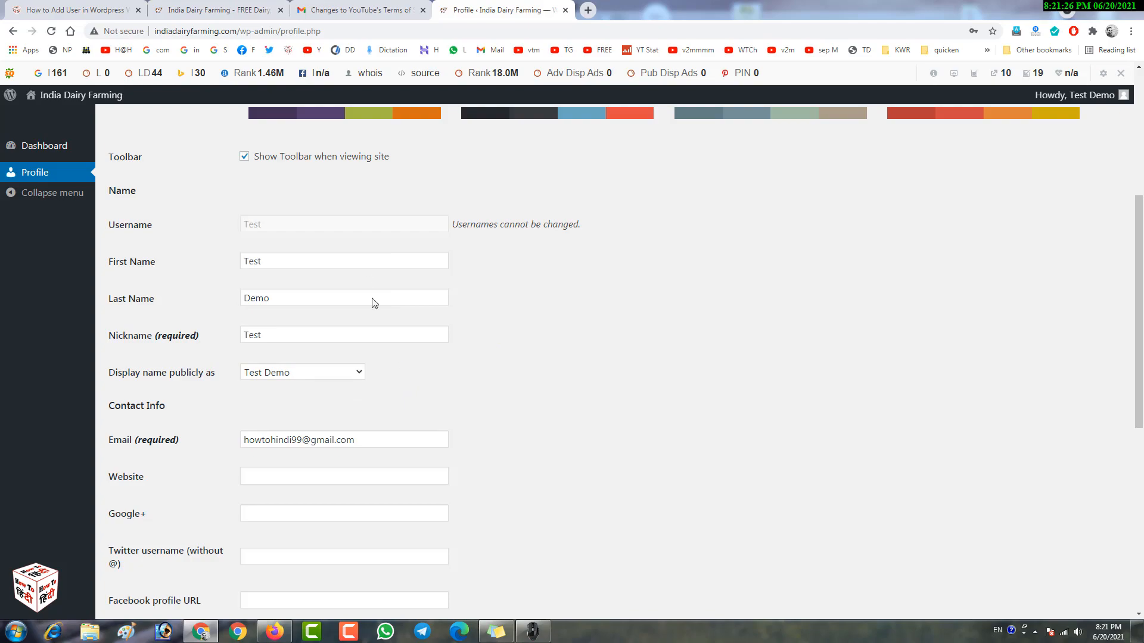
left_click(226, 6)
scroll(361, 305, "down", 12)
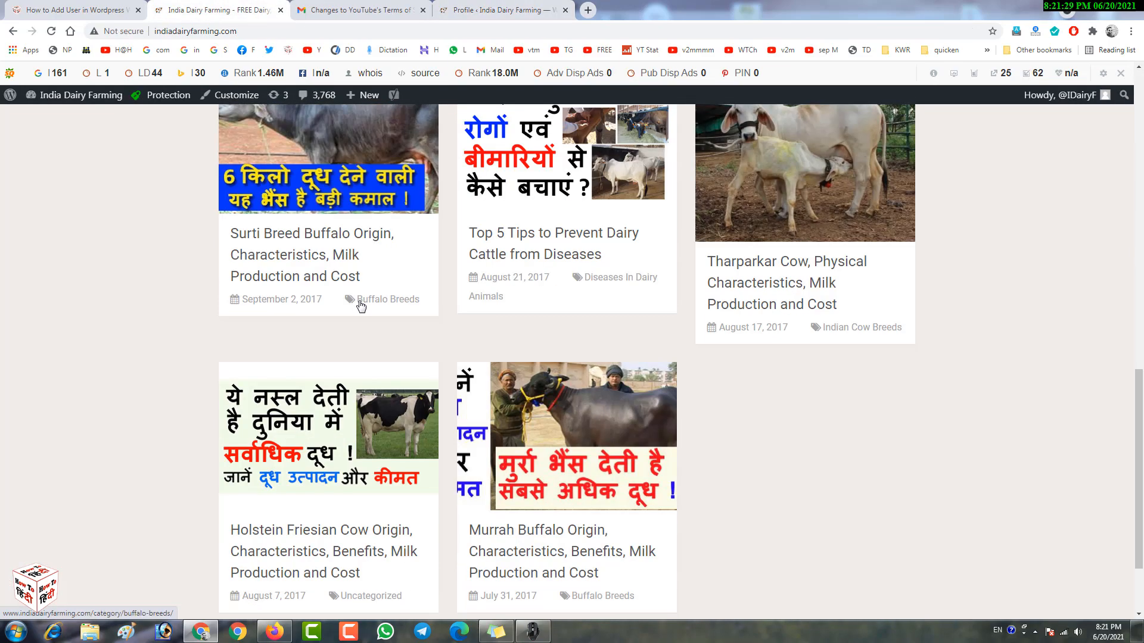
Open the Surti Breed Buffalo article and scroll down to its Leave a Reply section.
left_click(336, 203)
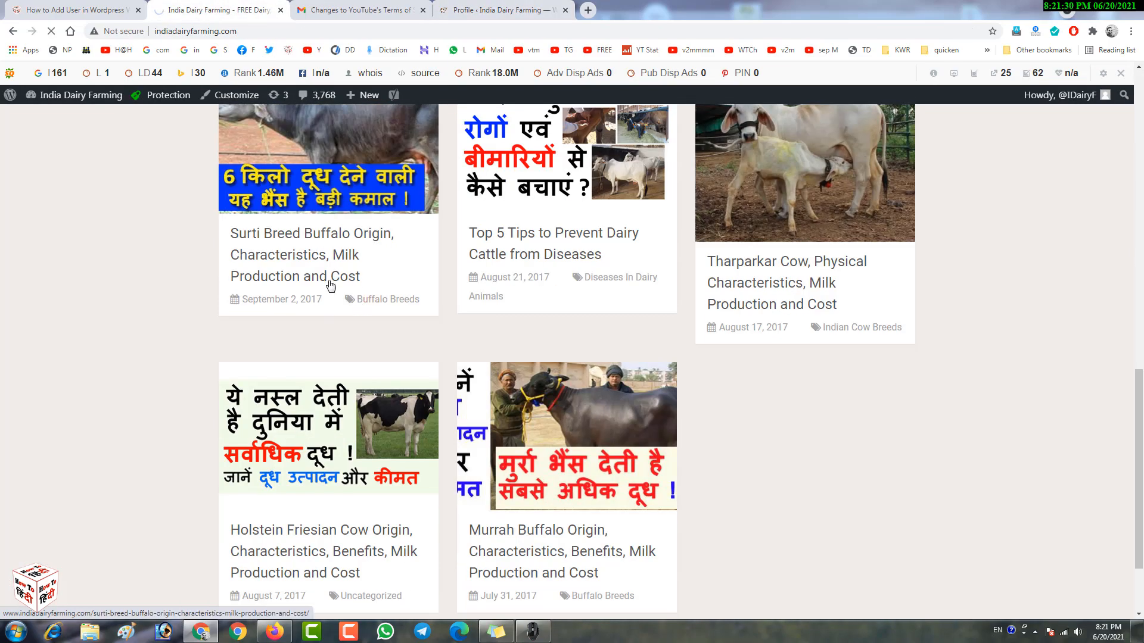
scroll(338, 369, "down", 5)
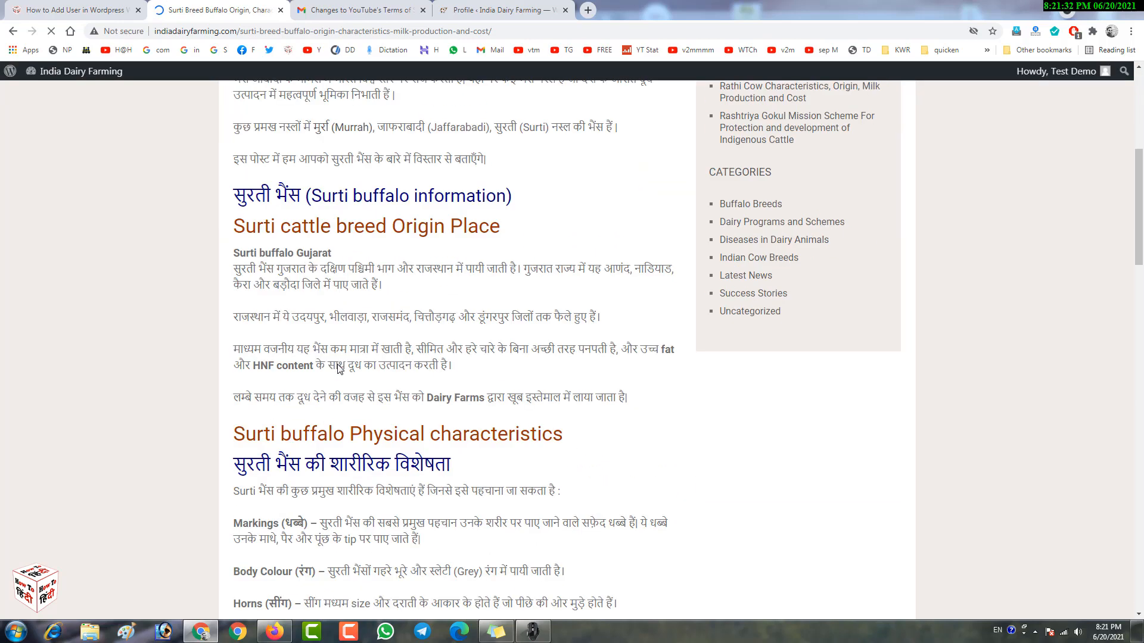
scroll(338, 368, "down", 20)
scroll(338, 364, "up", 4)
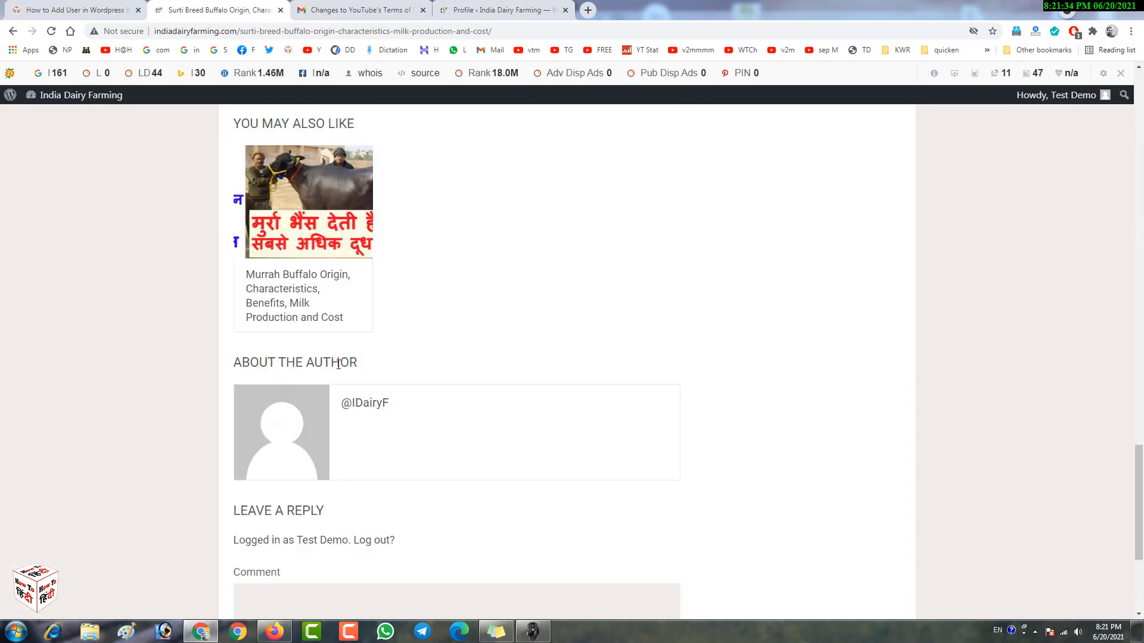
scroll(339, 364, "down", 3)
Post the comment 'Nice' on the article, leaving it awaiting moderation.
left_click(338, 430)
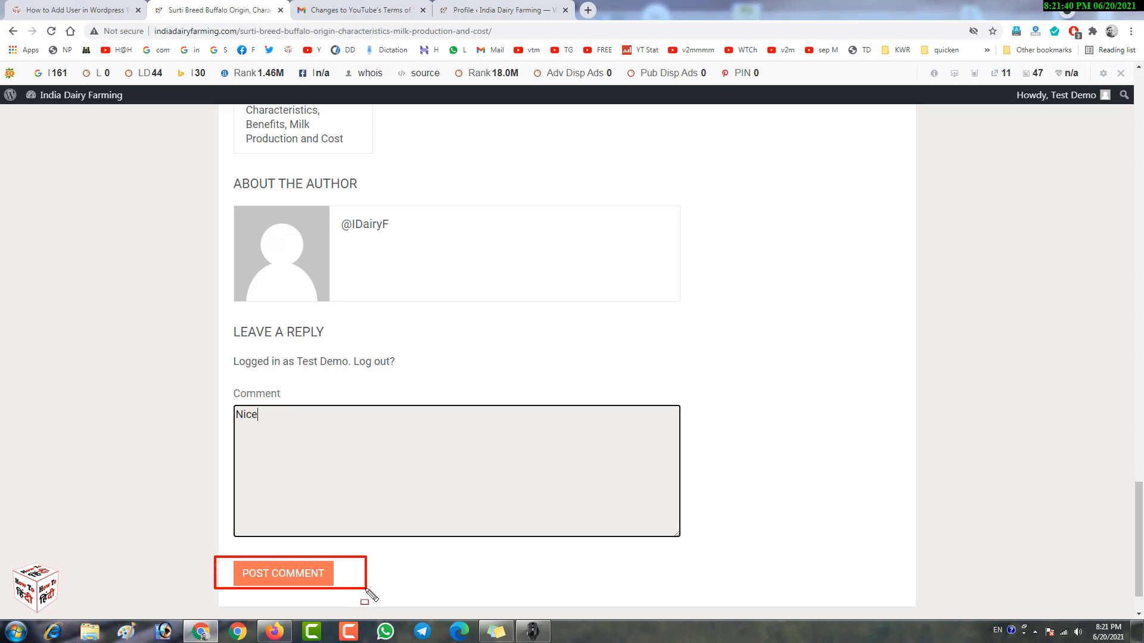
left_click(309, 577)
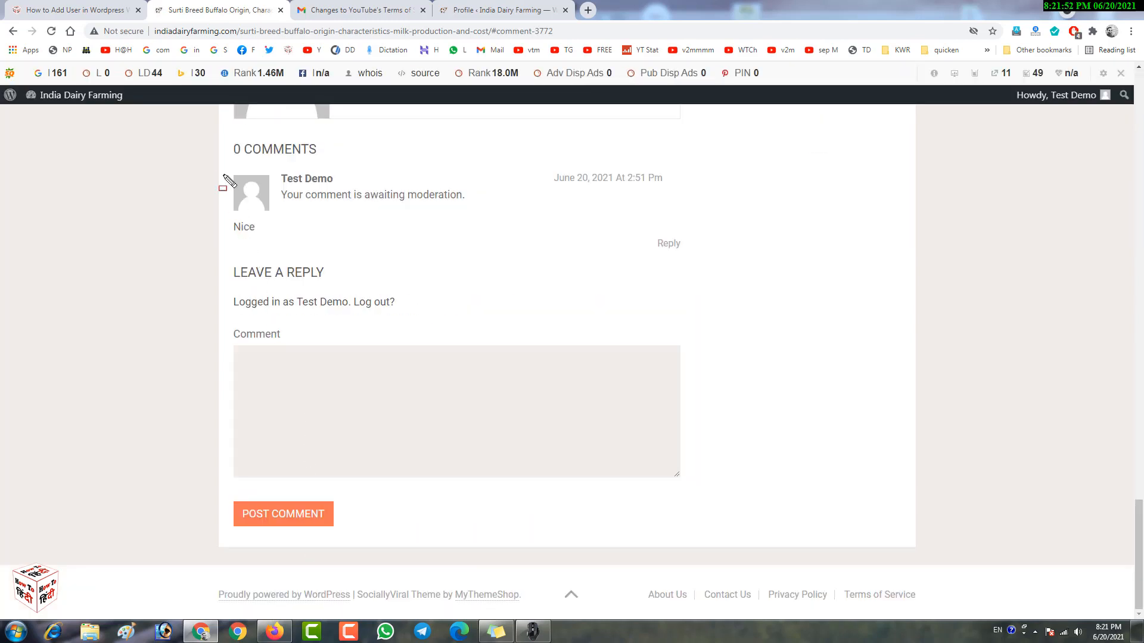
mouse_move(223, 159)
left_mouse_down()
mouse_move(327, 235)
mouse_move(525, 242)
left_mouse_up()
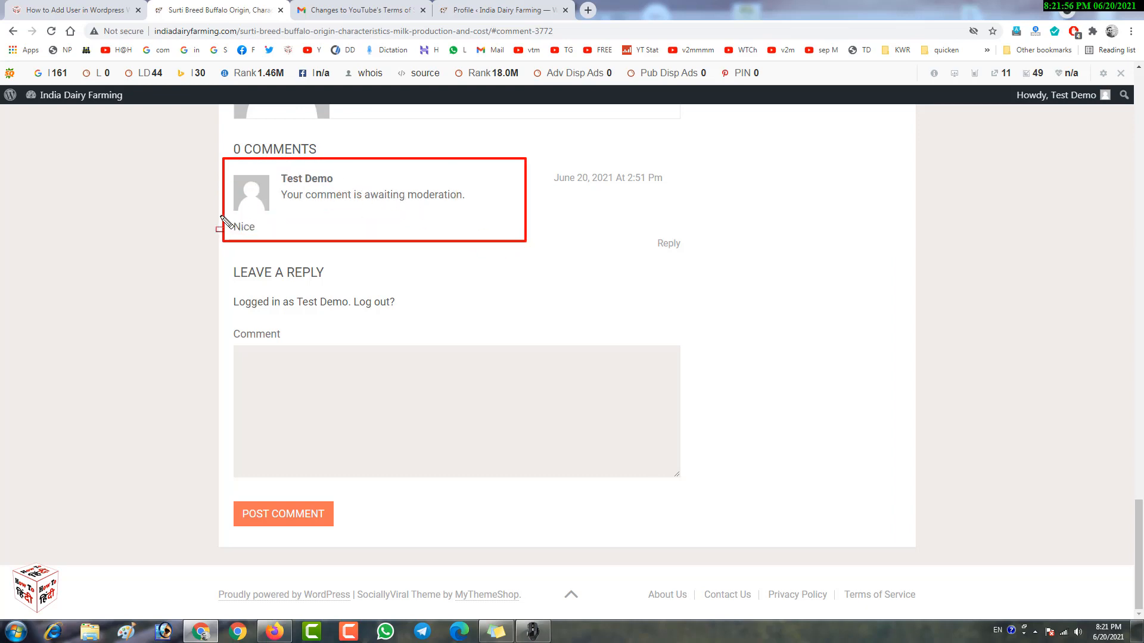
mouse_move(221, 215)
left_mouse_down()
mouse_move(265, 241)
mouse_move(308, 241)
left_mouse_up()
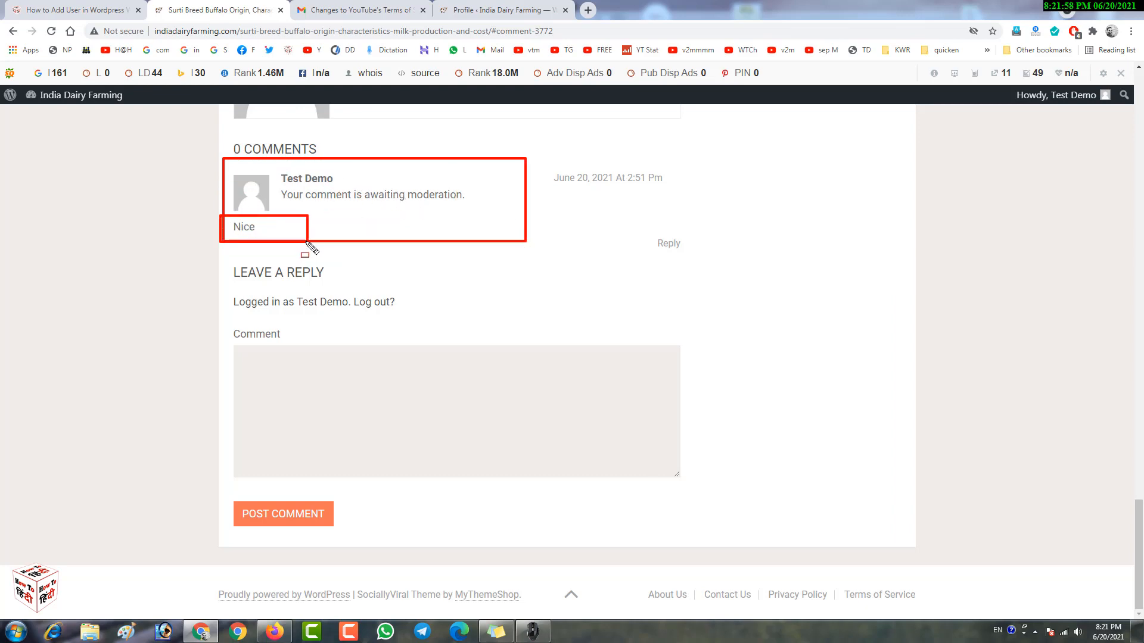
key("Escape")
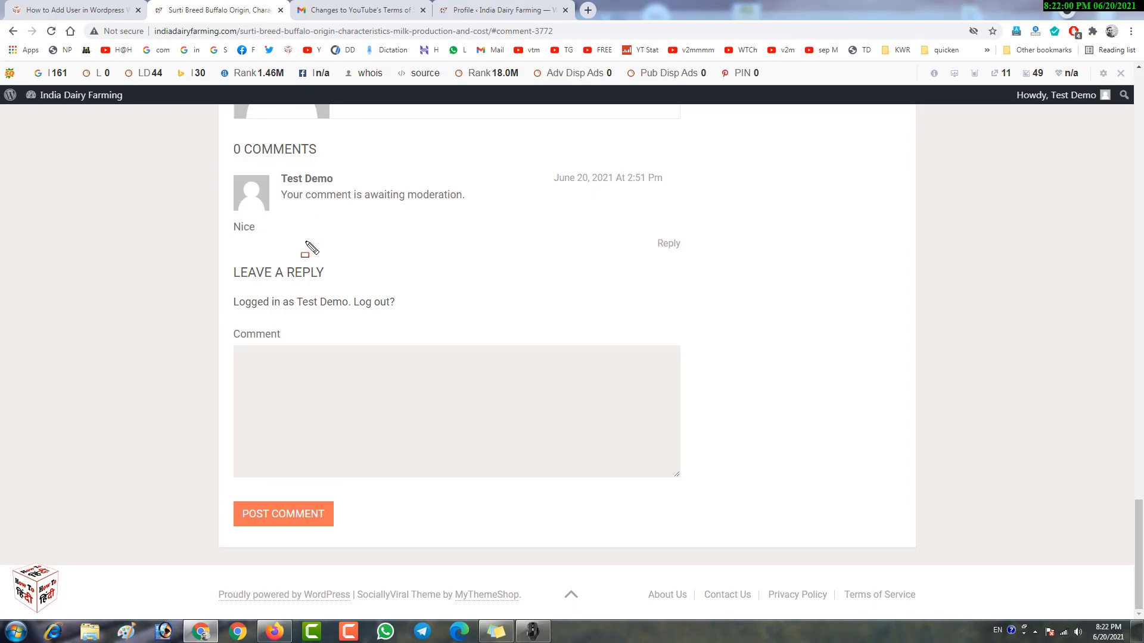
scroll(306, 248, "up", 4)
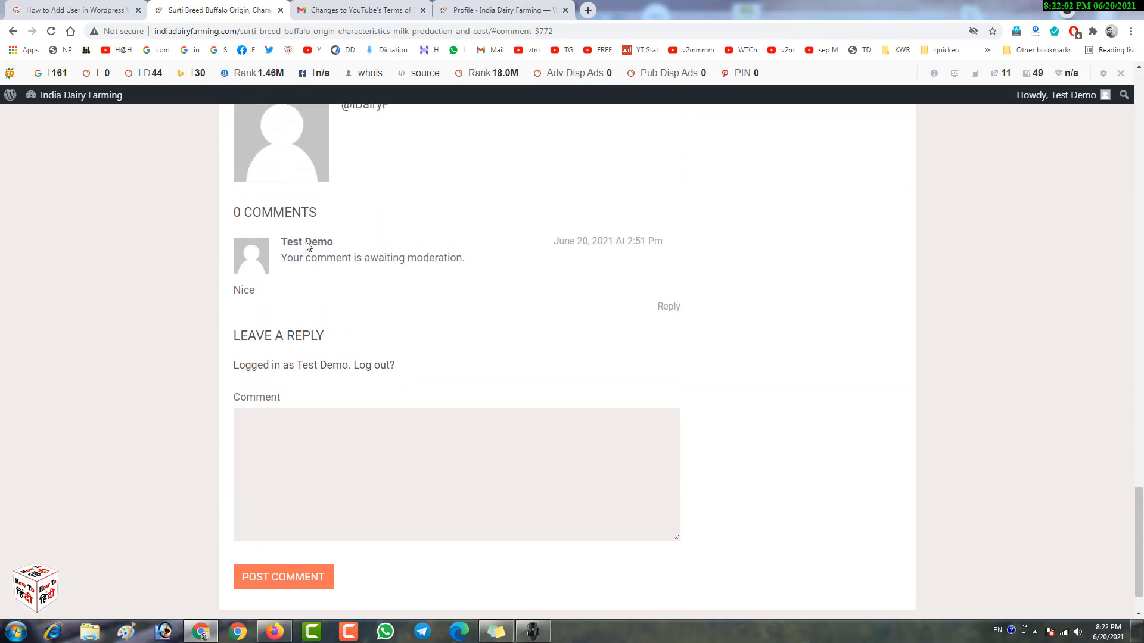
scroll(308, 246, "up", 13)
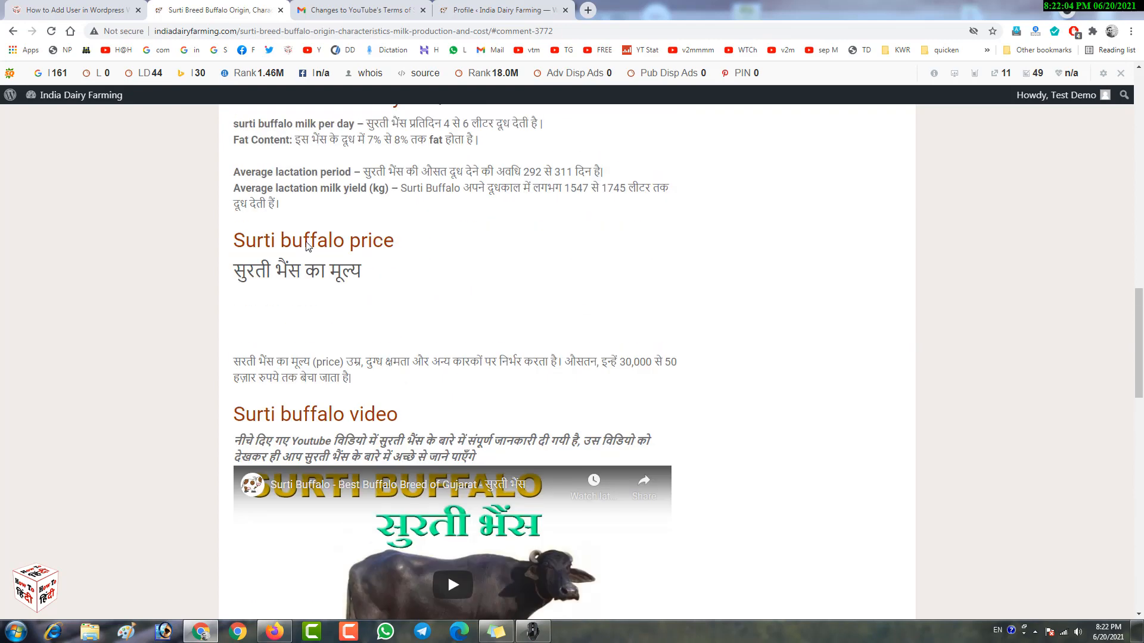
Open the test user's Edit User page from the admin Users list.
left_click(274, 632)
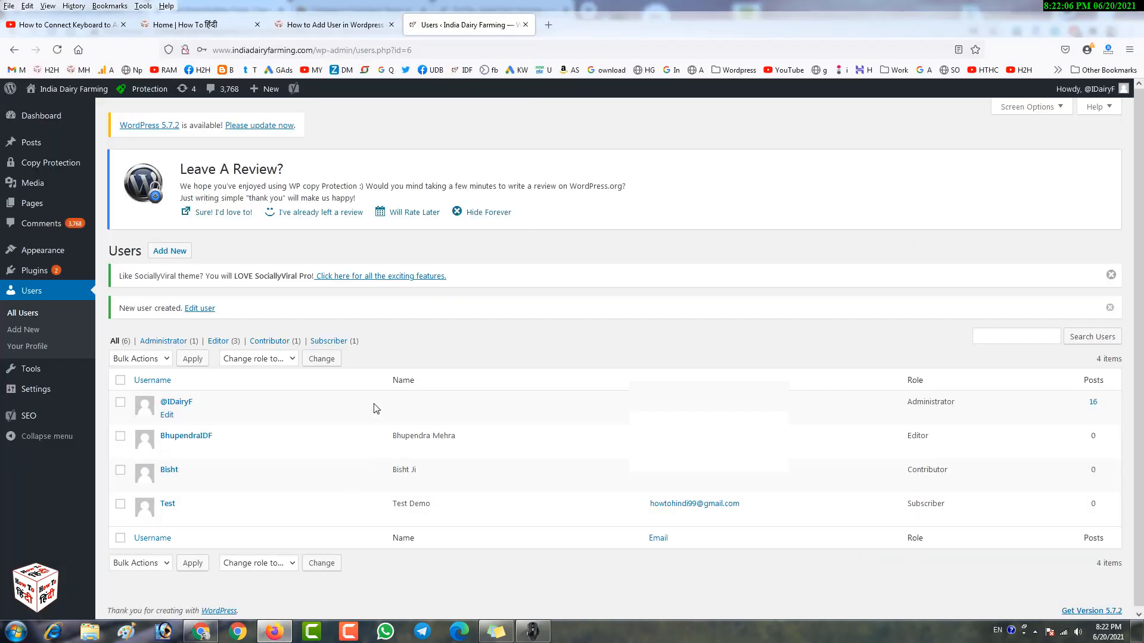
key("ctrl+shift+d")
mouse_move(147, 495)
left_mouse_down()
mouse_move(210, 524)
mouse_move(196, 538)
left_mouse_up()
key("Escape")
key("ctrl+shift+d")
key("Escape")
left_click(166, 517)
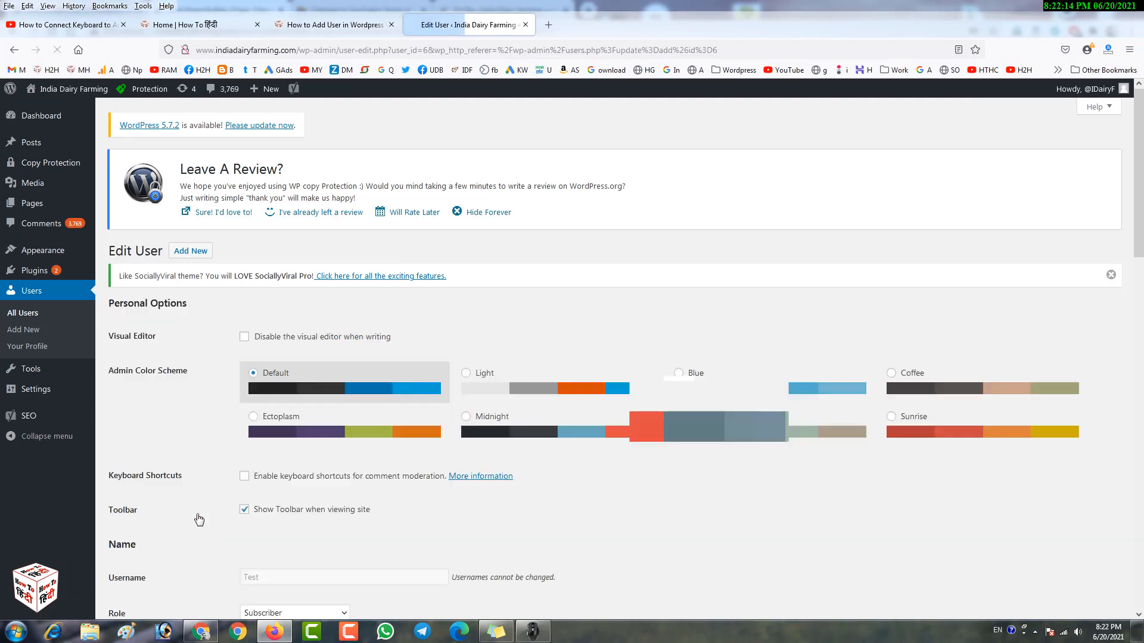
Change the test user's Role from Subscriber to Contributor.
scroll(204, 438, "down", 7)
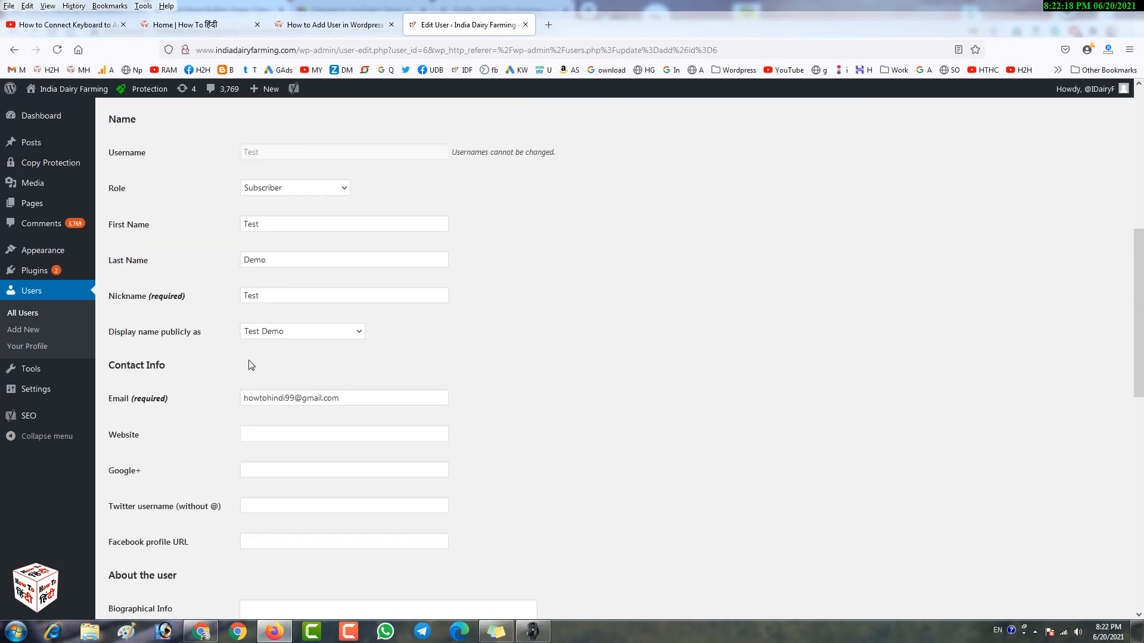
left_click_drag(237, 325, 381, 359)
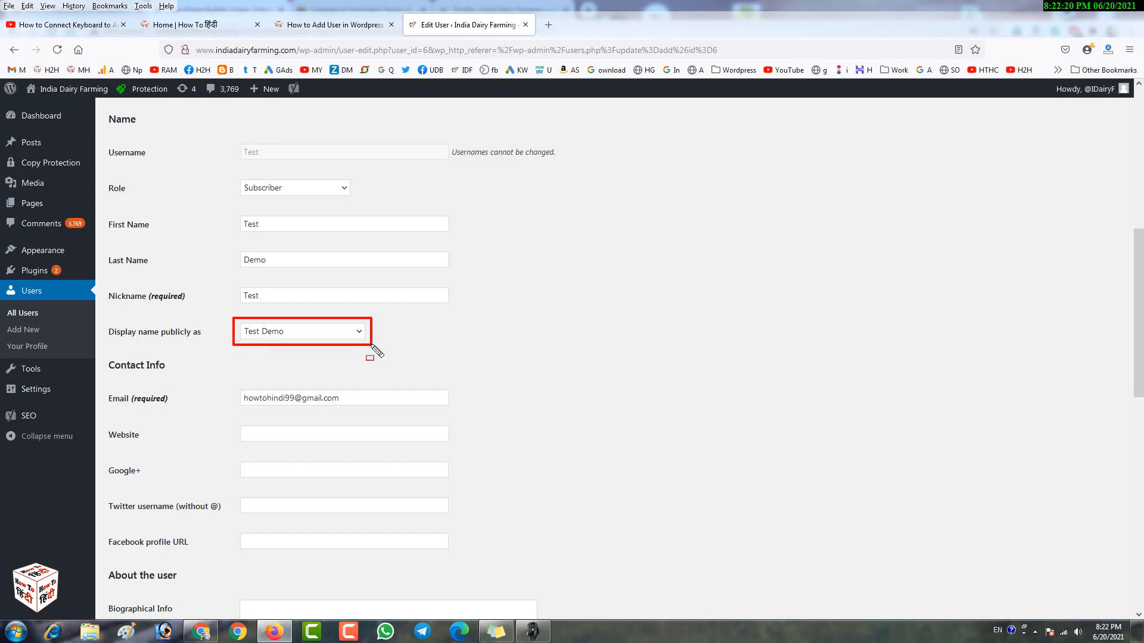
scroll(372, 350, "down", 3)
scroll(373, 351, "down", 4)
scroll(371, 350, "up", 7)
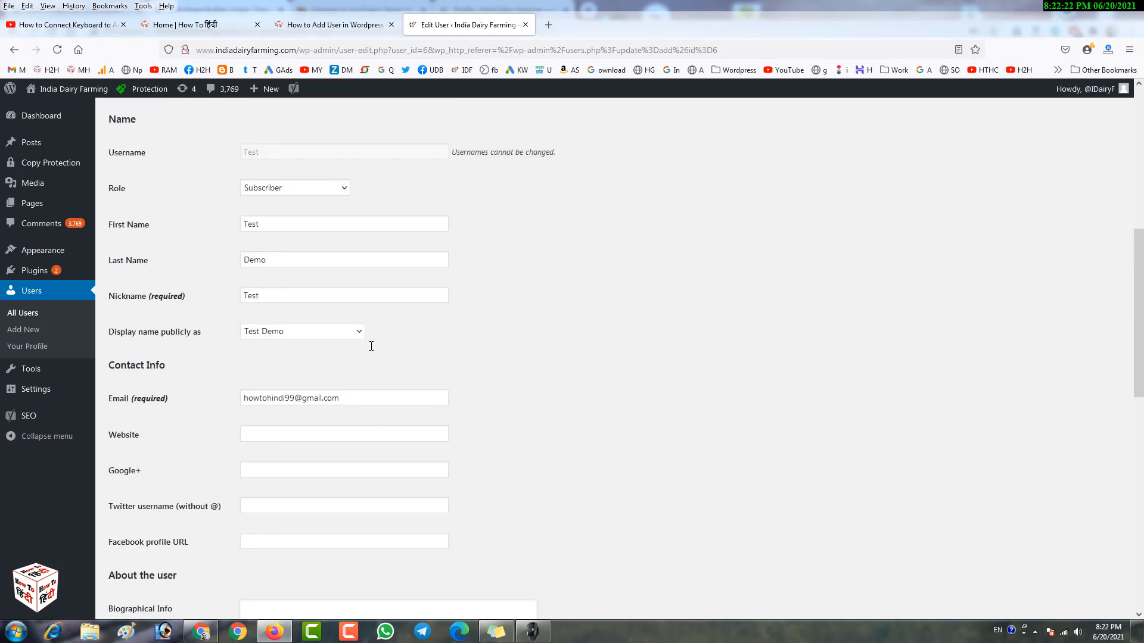
left_click_drag(229, 168, 381, 214)
left_click(344, 190)
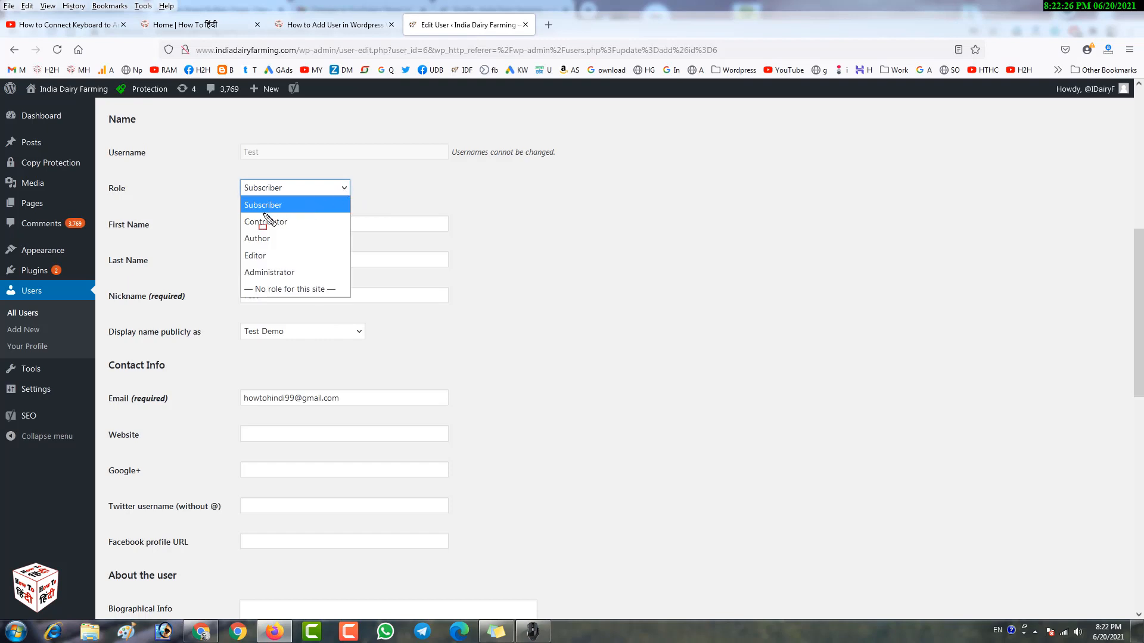
left_click_drag(232, 213, 324, 227)
key("Escape")
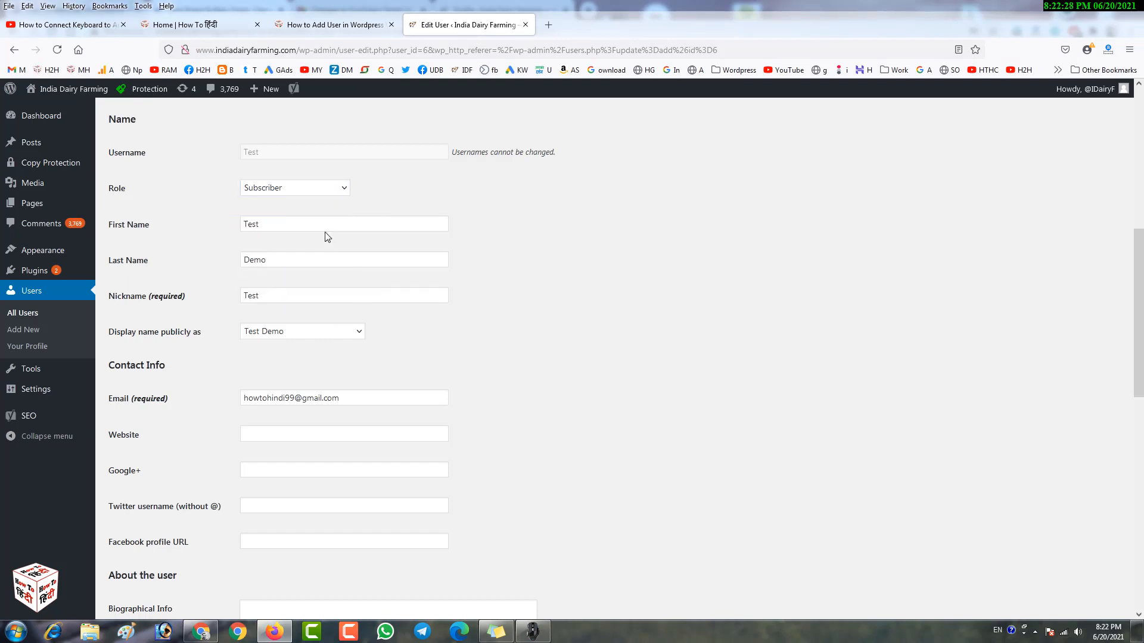
left_click(284, 195)
left_click(266, 223)
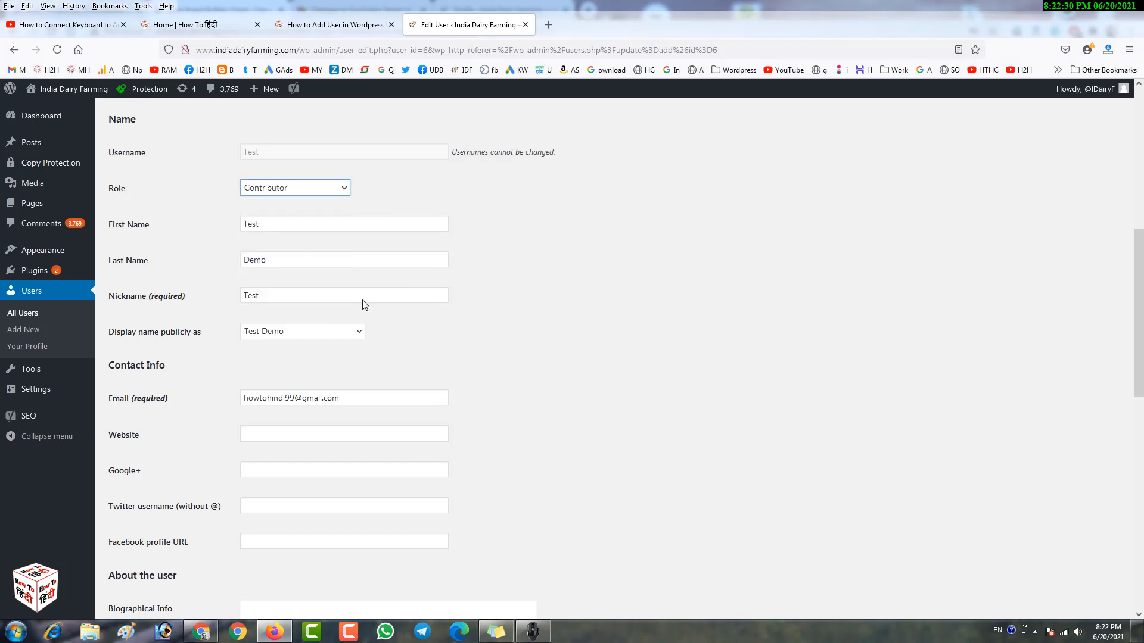
Save the profile with Update User so the Contributor role is applied.
scroll(370, 305, "down", 10)
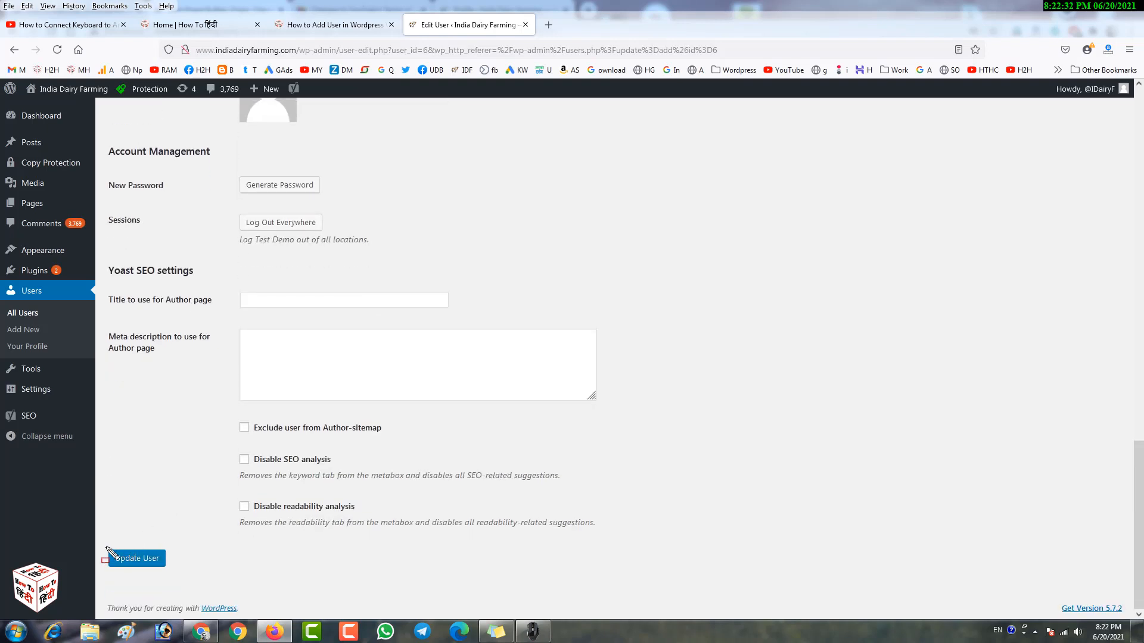
left_click_drag(107, 550, 185, 569)
key("Escape")
left_click(156, 562)
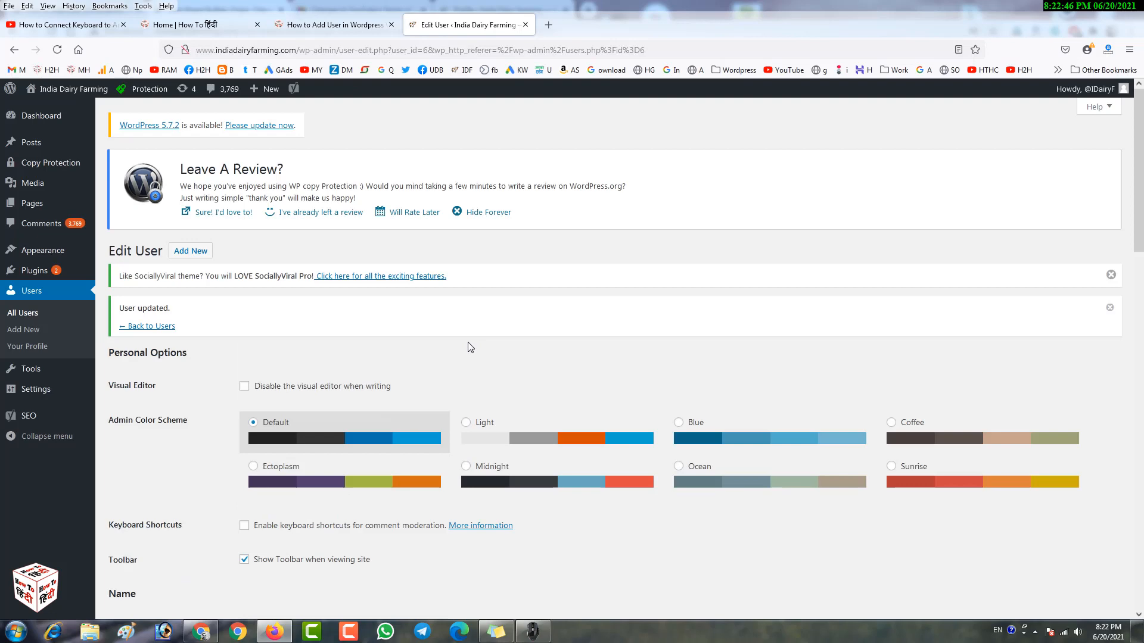
scroll(467, 346, "down", 5)
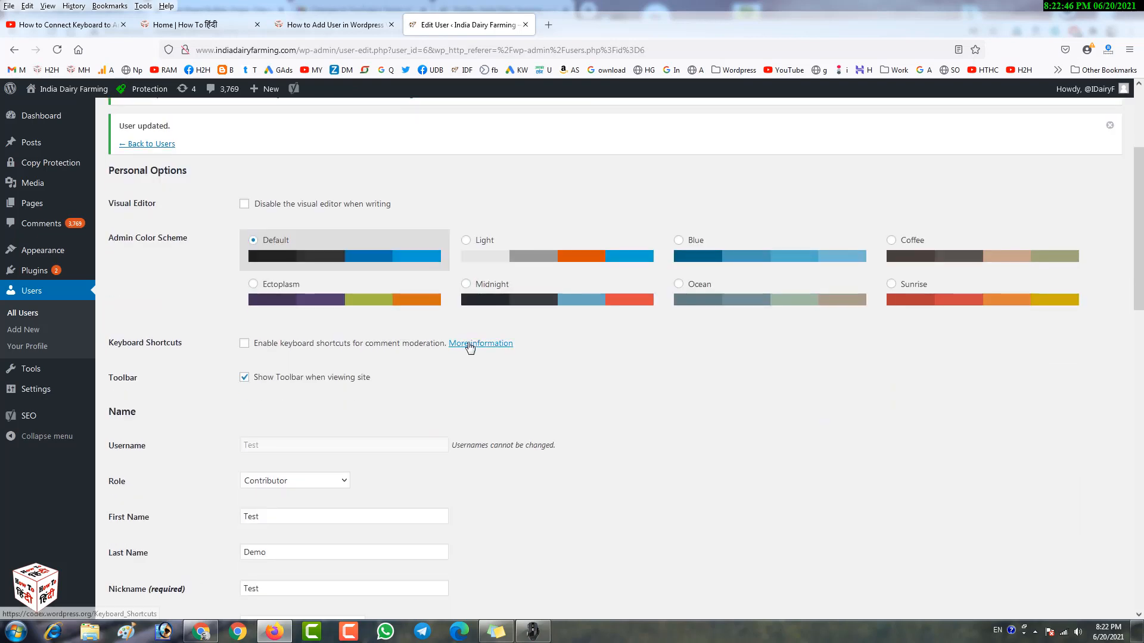
left_click_drag(229, 282, 381, 316)
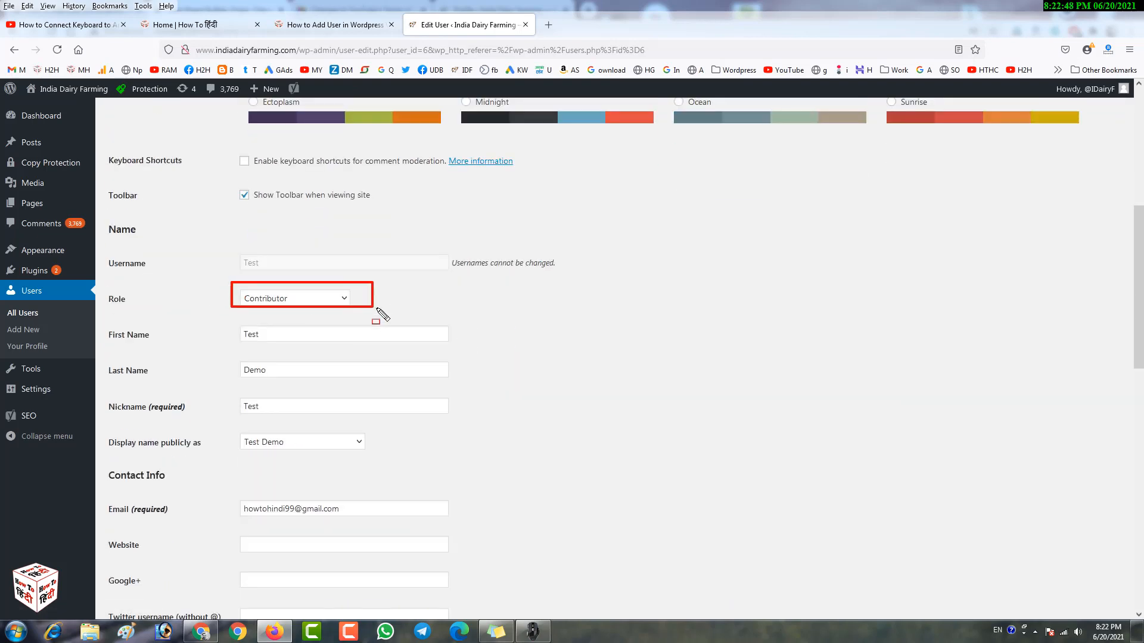
key("Escape")
left_click(200, 631)
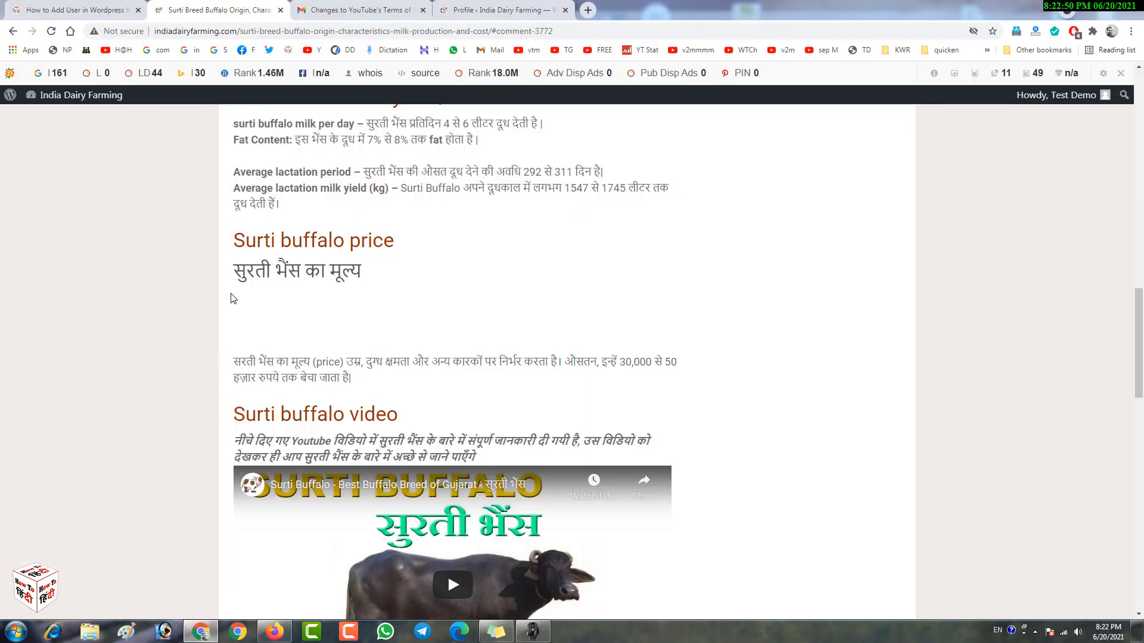
scroll(253, 298, "up", 10)
left_click(484, 8)
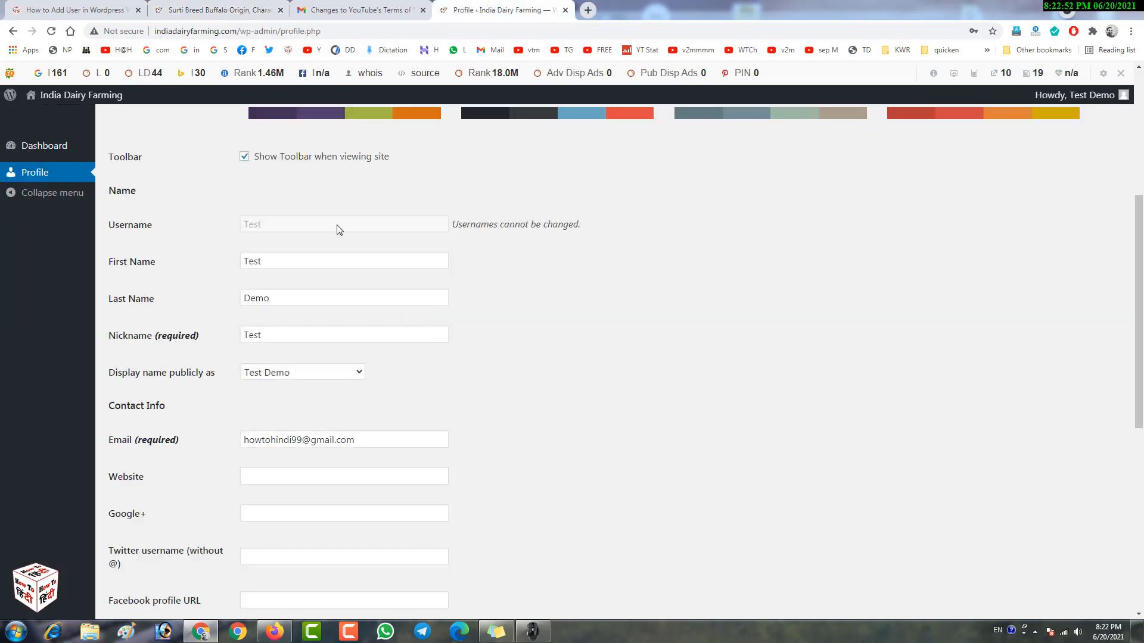
scroll(333, 227, "up", 7)
left_click(51, 31)
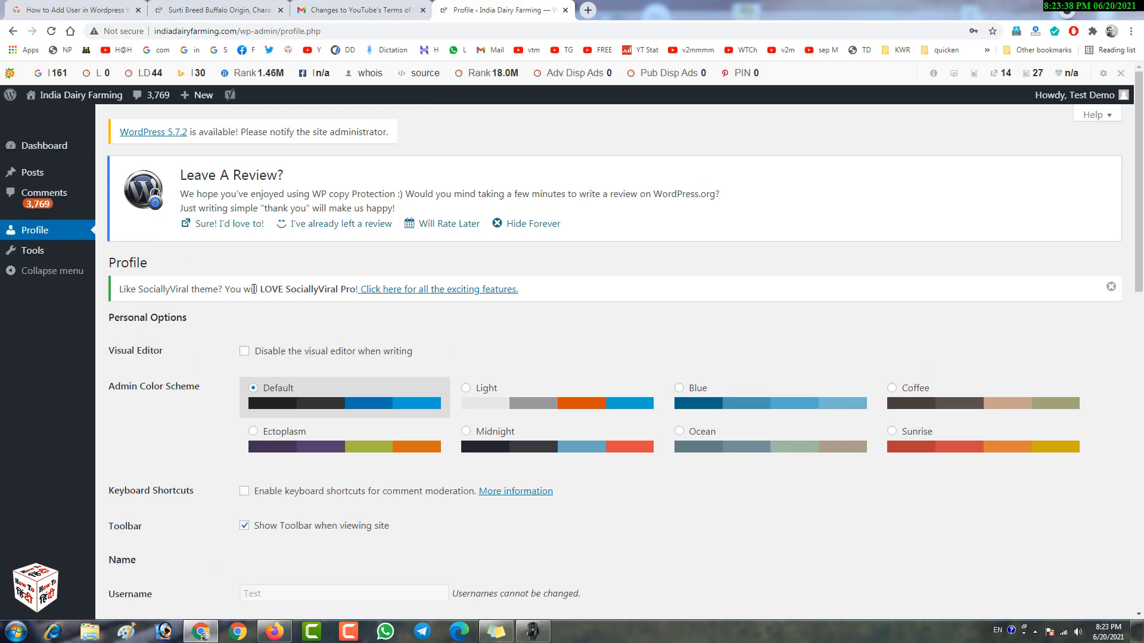
left_click(1082, 97)
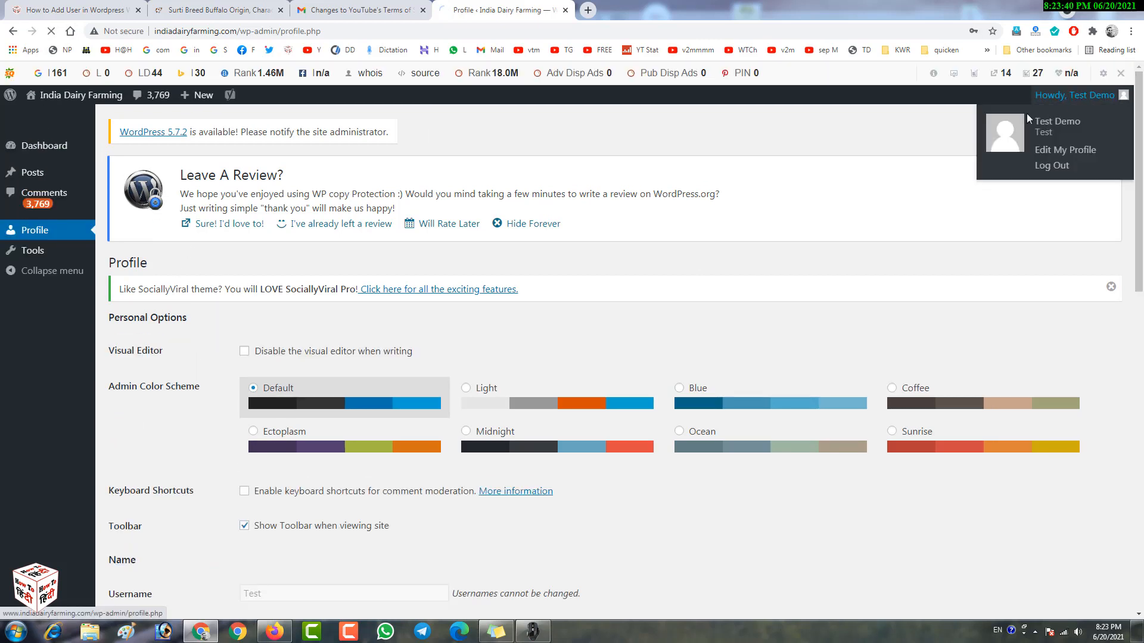
left_click_drag(1029, 109, 1099, 141)
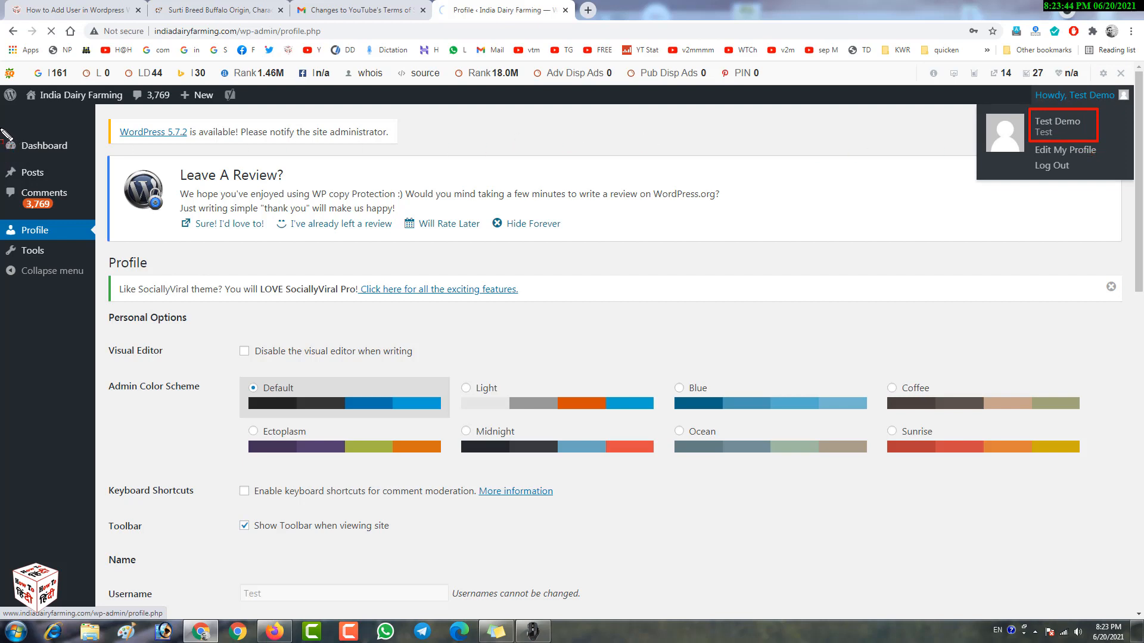
left_click_drag(2, 129, 107, 337)
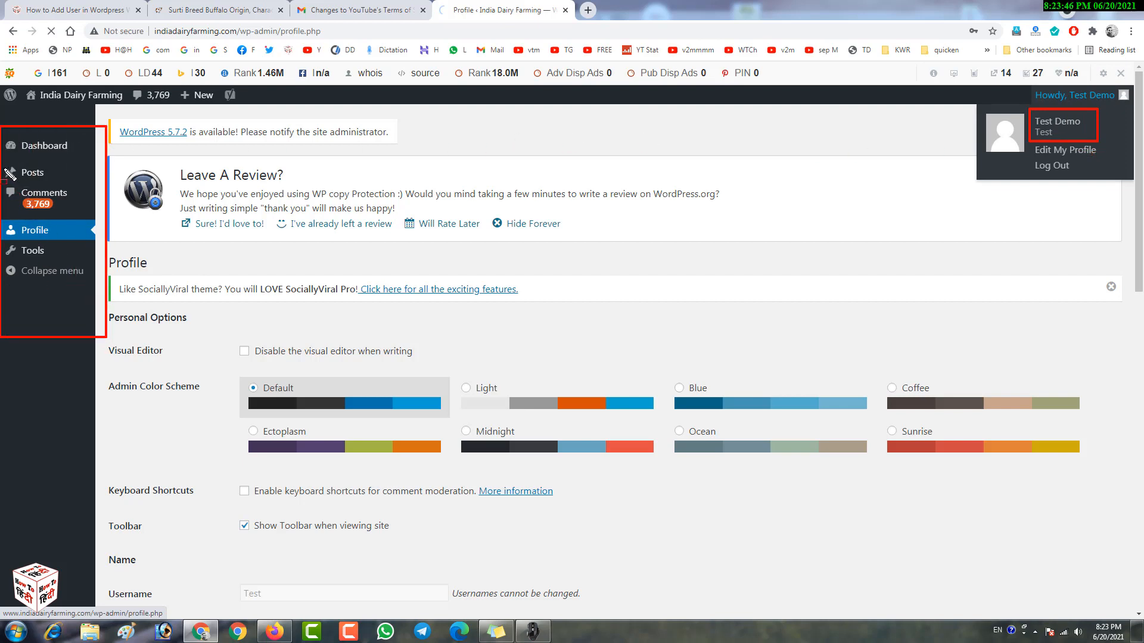
left_click_drag(3, 162, 74, 182)
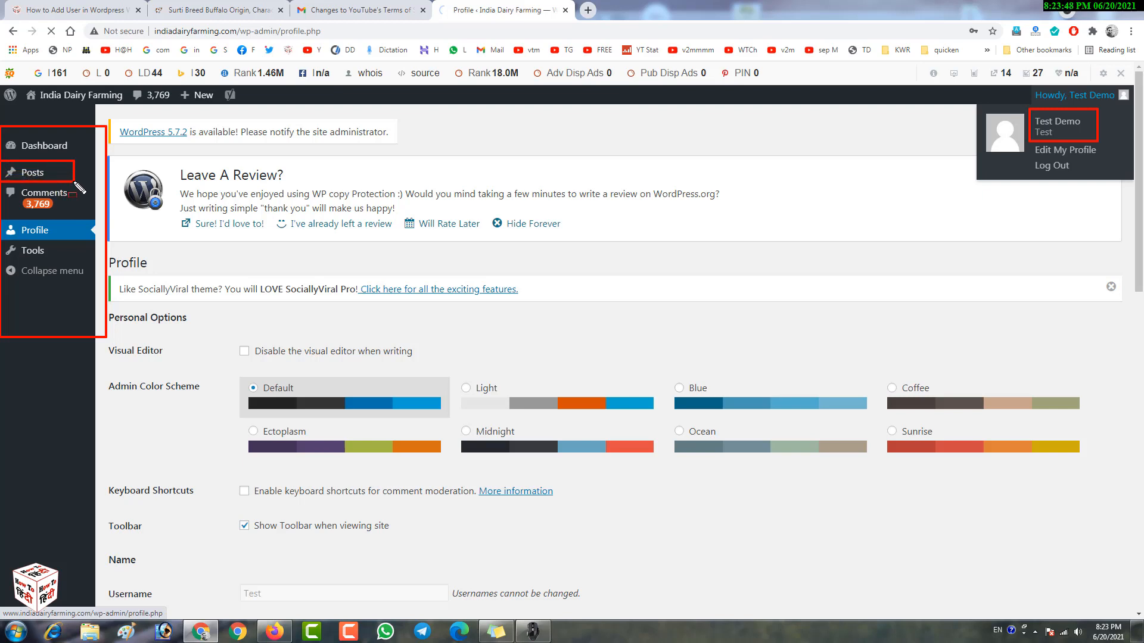
left_click_drag(2, 180, 95, 211)
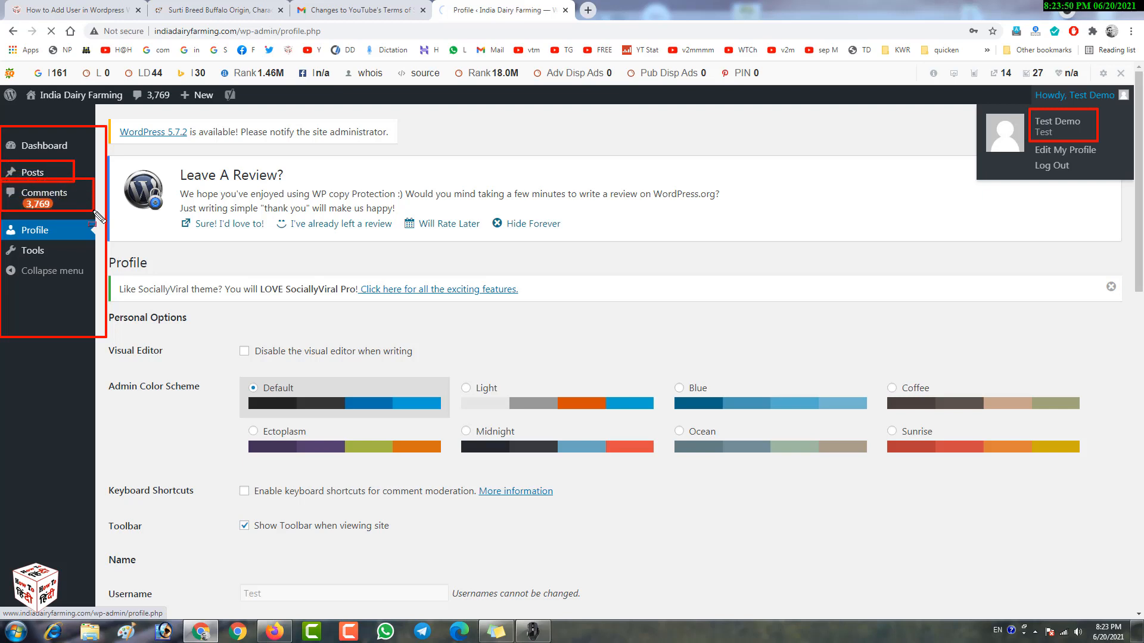
left_click_drag(21, 244, 78, 262)
key("Escape")
mouse_move(37, 176)
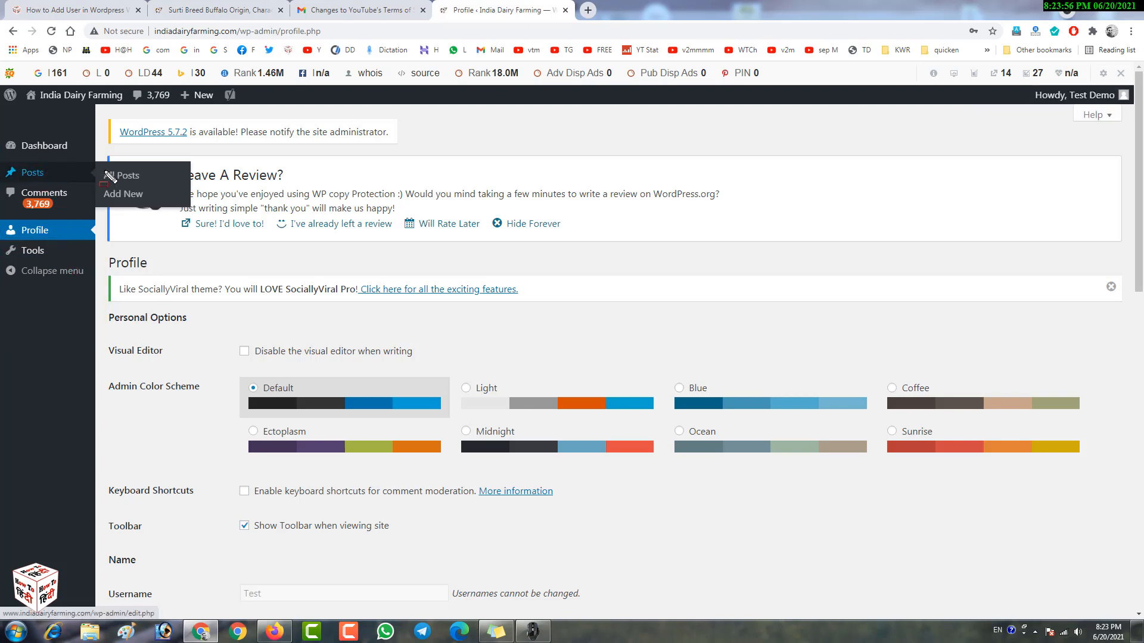
Start a new post titled 'Test' from the Posts menu.
left_click_drag(120, 175, 180, 185)
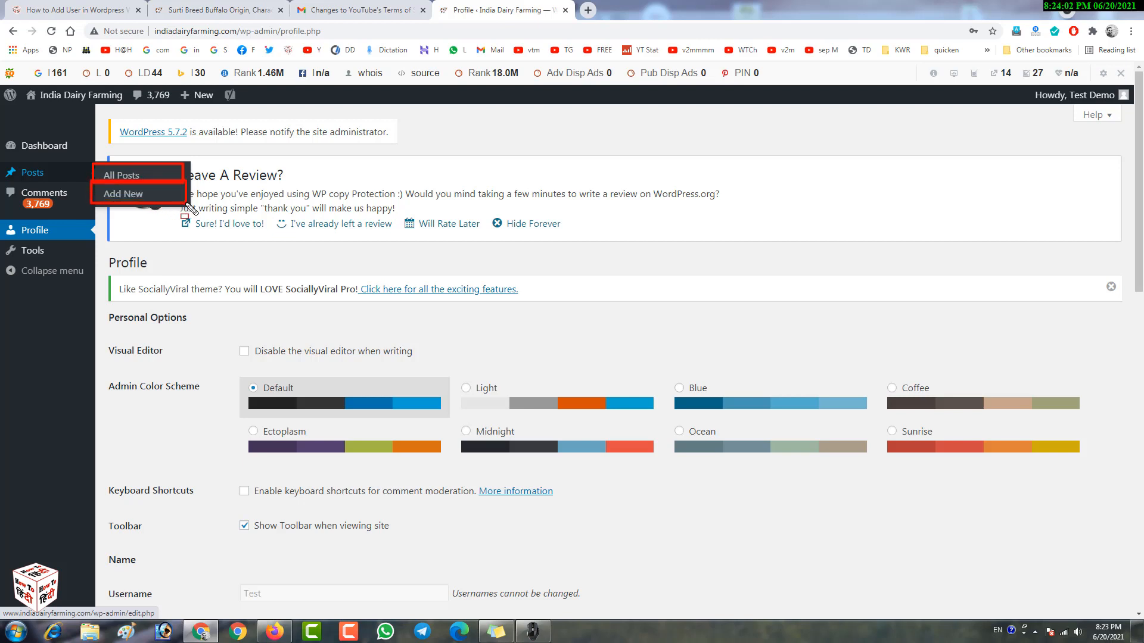
key("Escape")
mouse_move(36, 173)
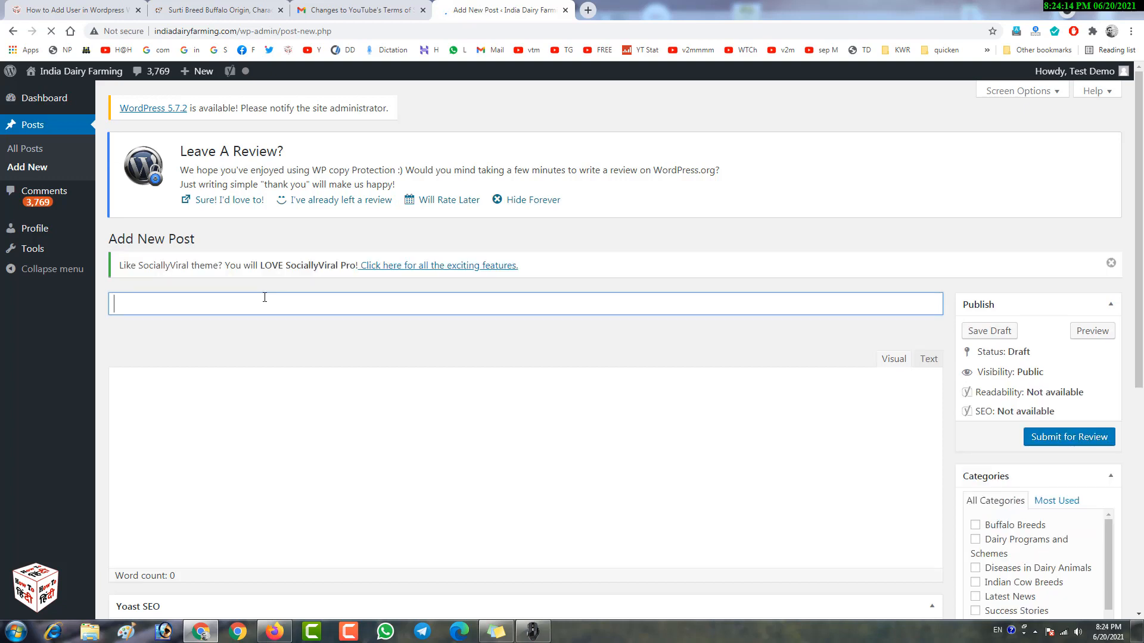
type("Test")
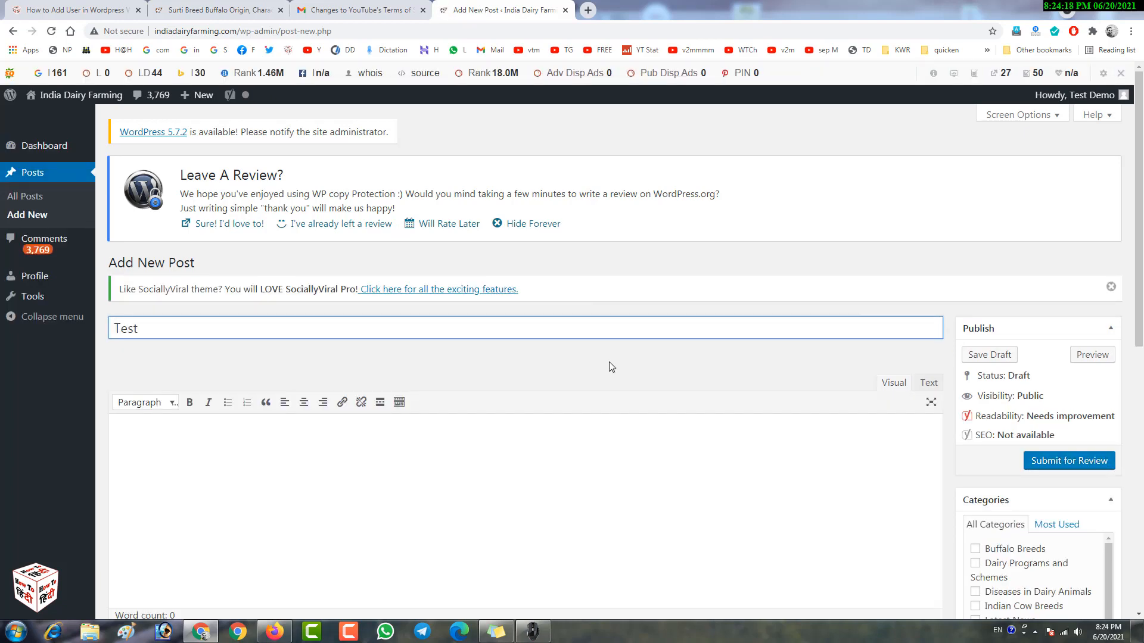
Highlight the Save Draft, Preview and Submit for Review options, then the Comments menu.
left_click_drag(960, 344, 1017, 366)
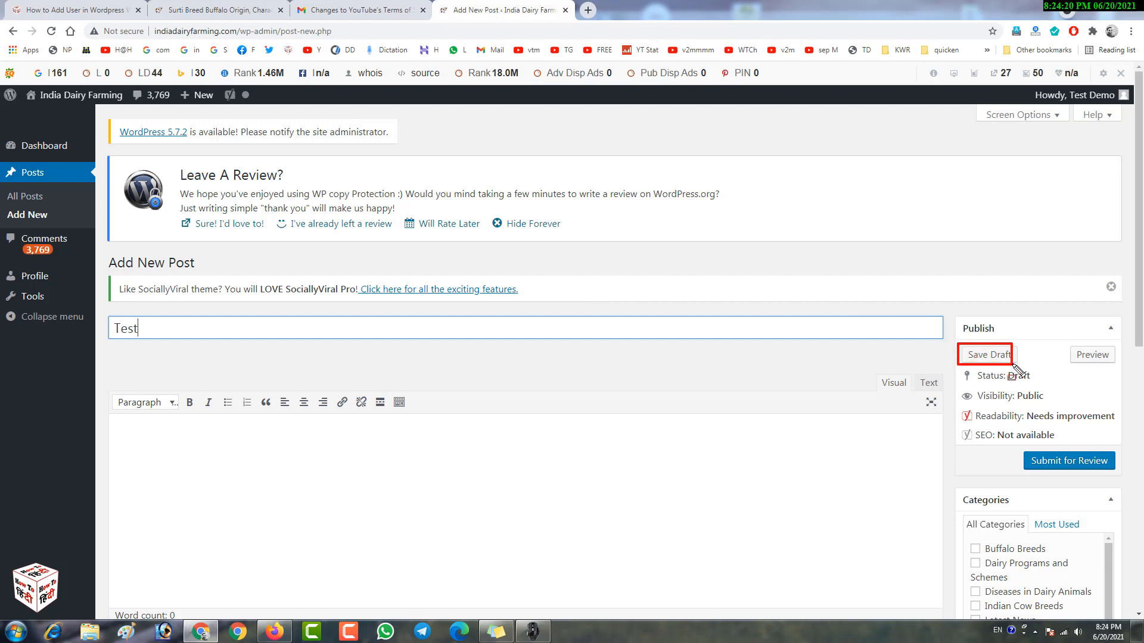
mouse_move(1076, 339)
left_mouse_down()
mouse_move(1127, 362)
mouse_move(1134, 388)
left_mouse_up()
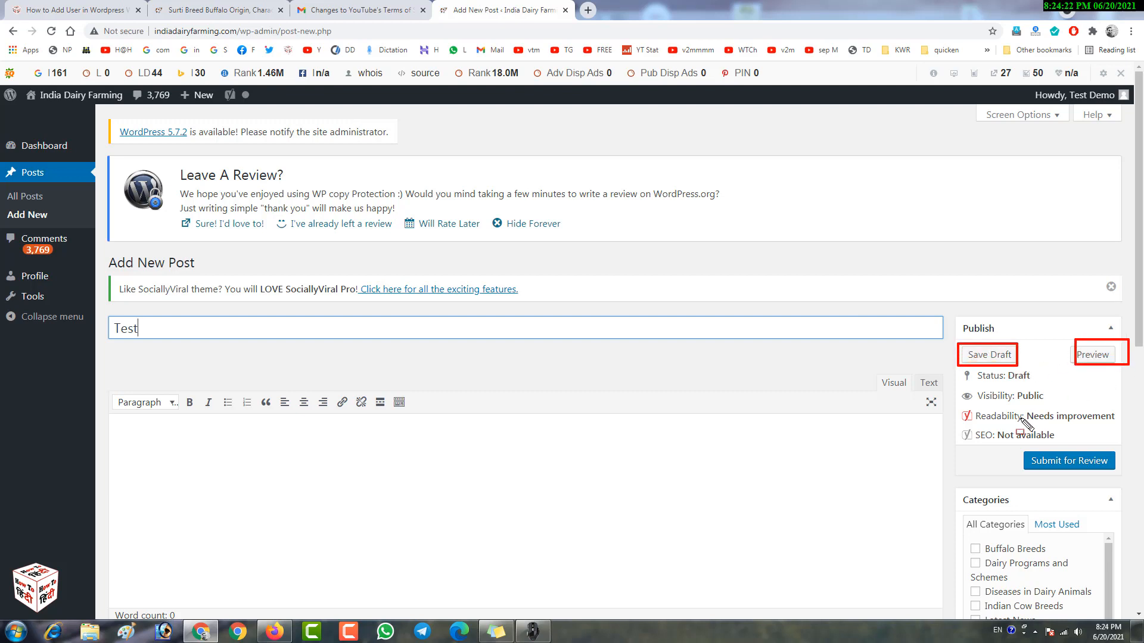
left_click_drag(1008, 452, 1128, 481)
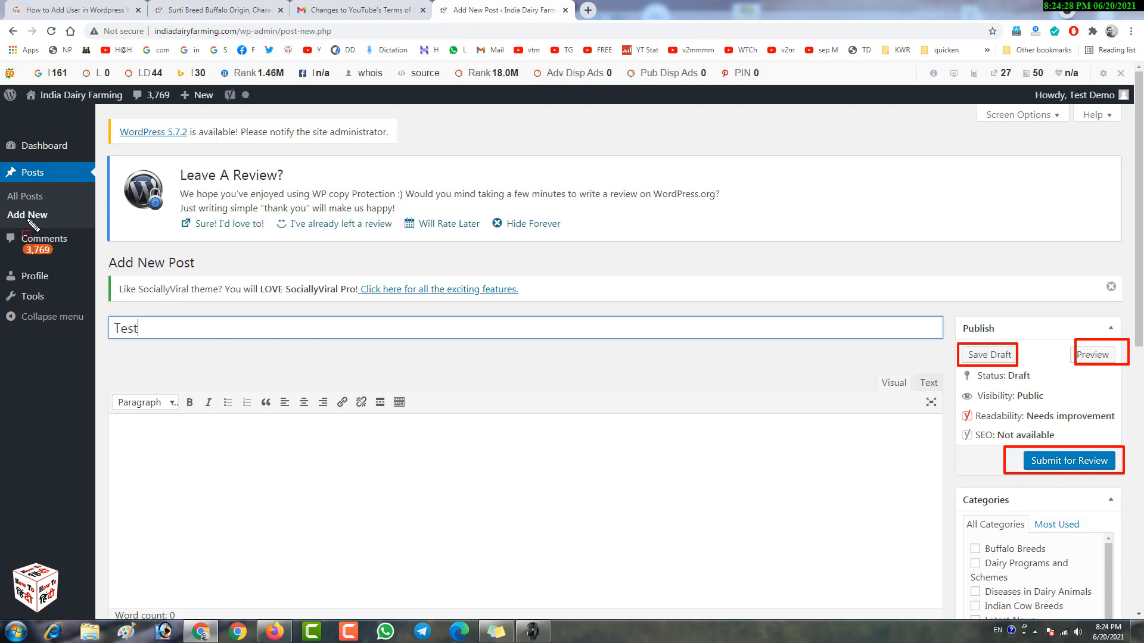
left_click_drag(6, 225, 113, 275)
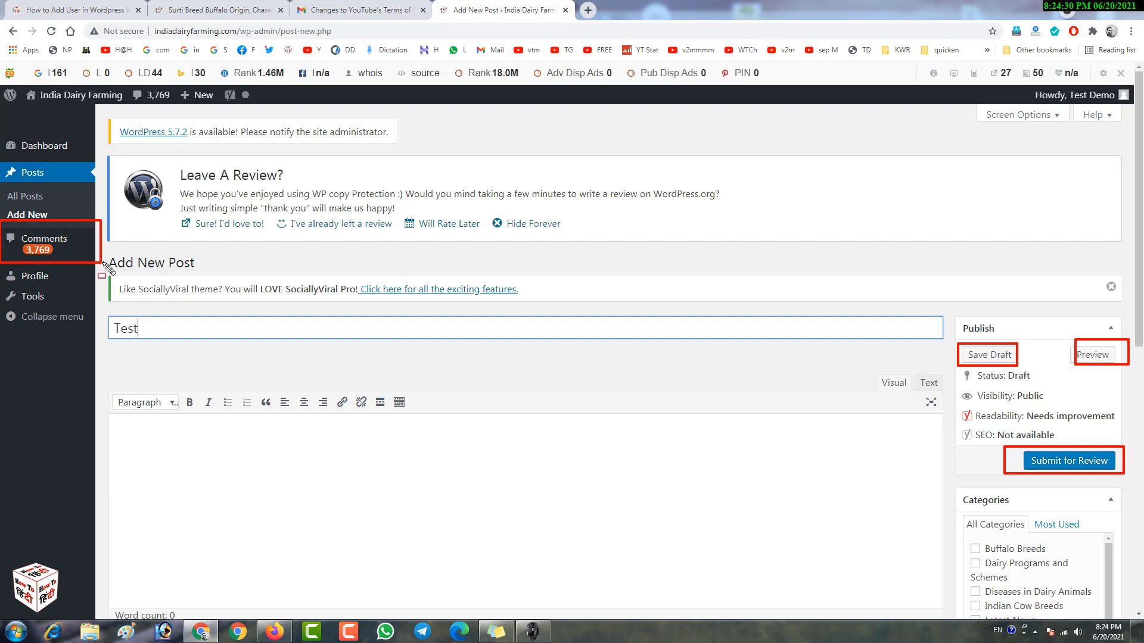
left_click(60, 254)
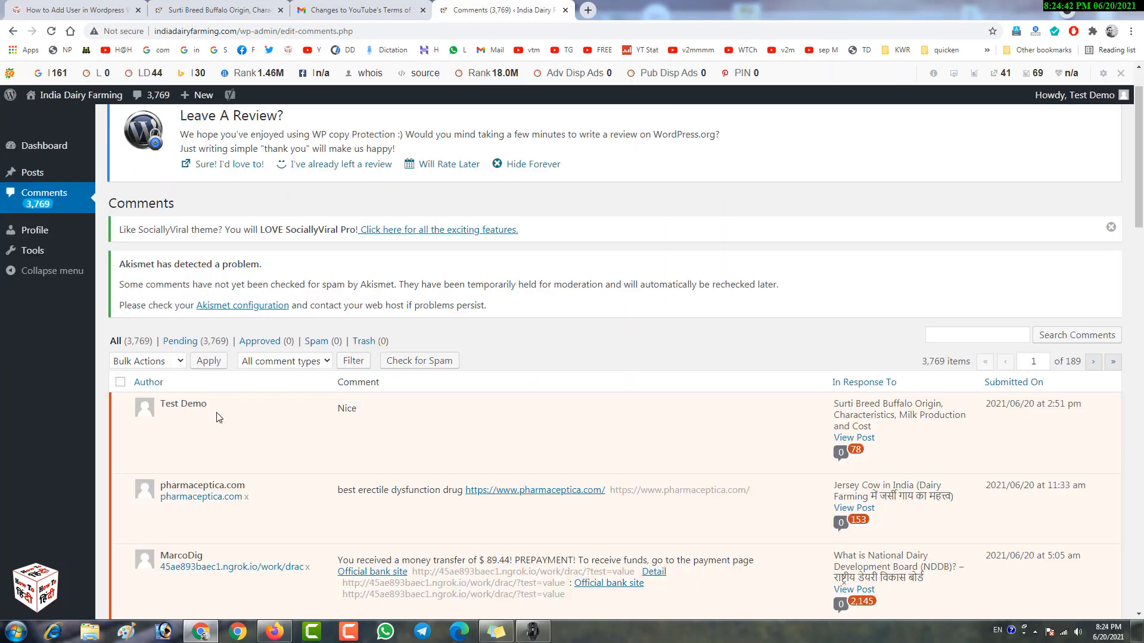
Outline Test Demo's pending 'Nice' comment heading the list of 3,769 pending comments.
mouse_move(119, 392)
left_mouse_down()
mouse_move(1006, 546)
mouse_move(1100, 545)
left_mouse_up()
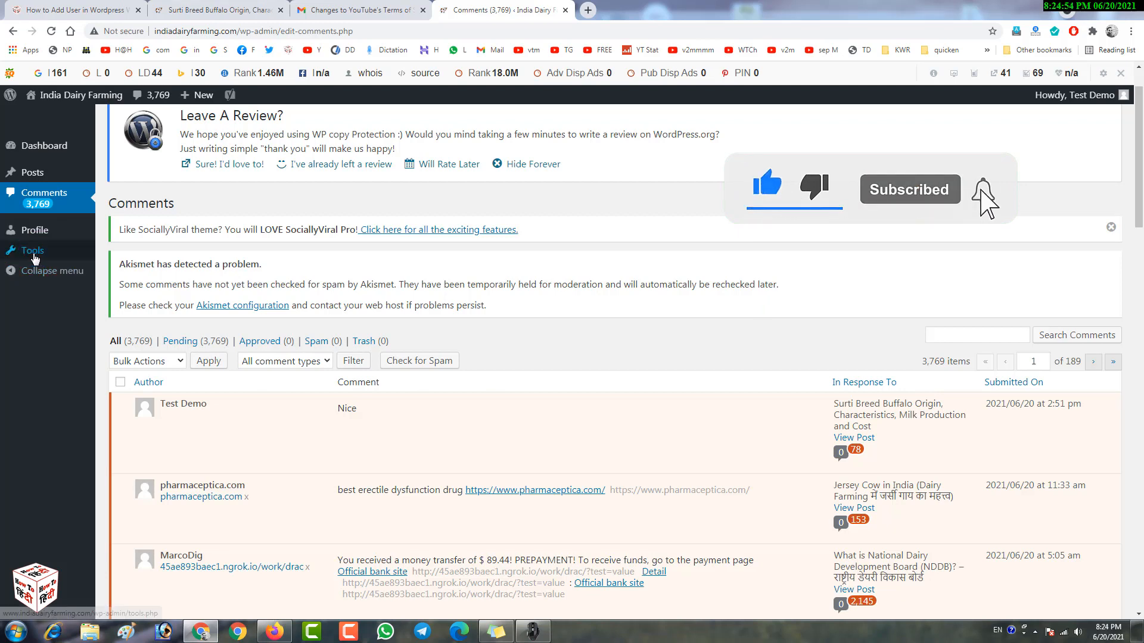
Add the Tools page's Press This bookmarklet to Chrome's bookmarks bar.
left_click(33, 254)
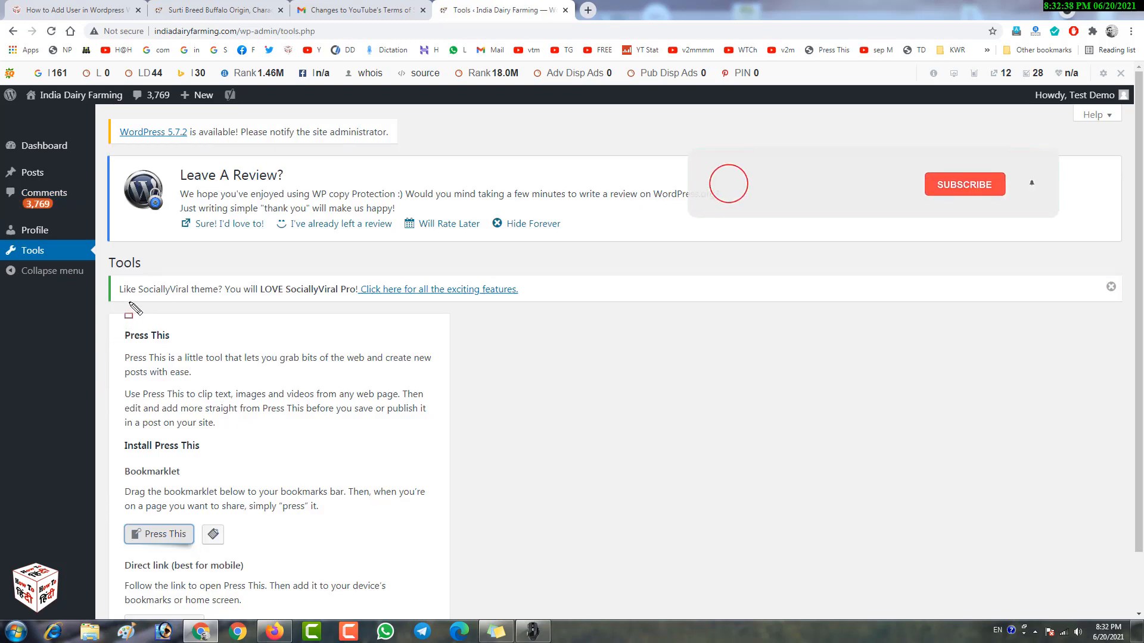
left_click_drag(115, 321, 200, 344)
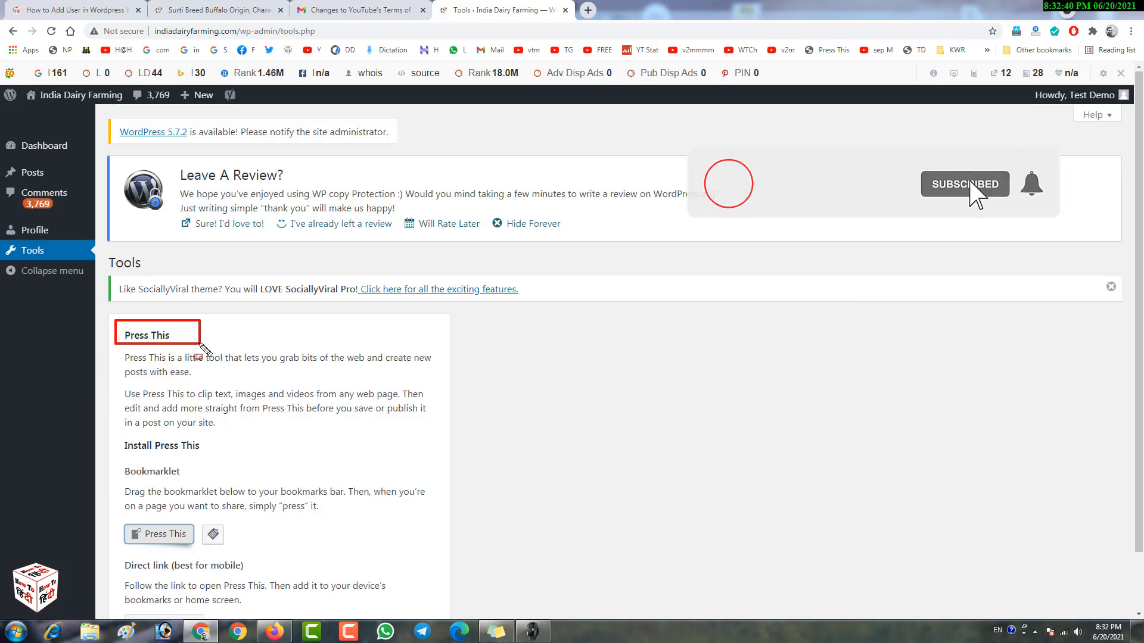
left_click_drag(114, 517, 199, 548)
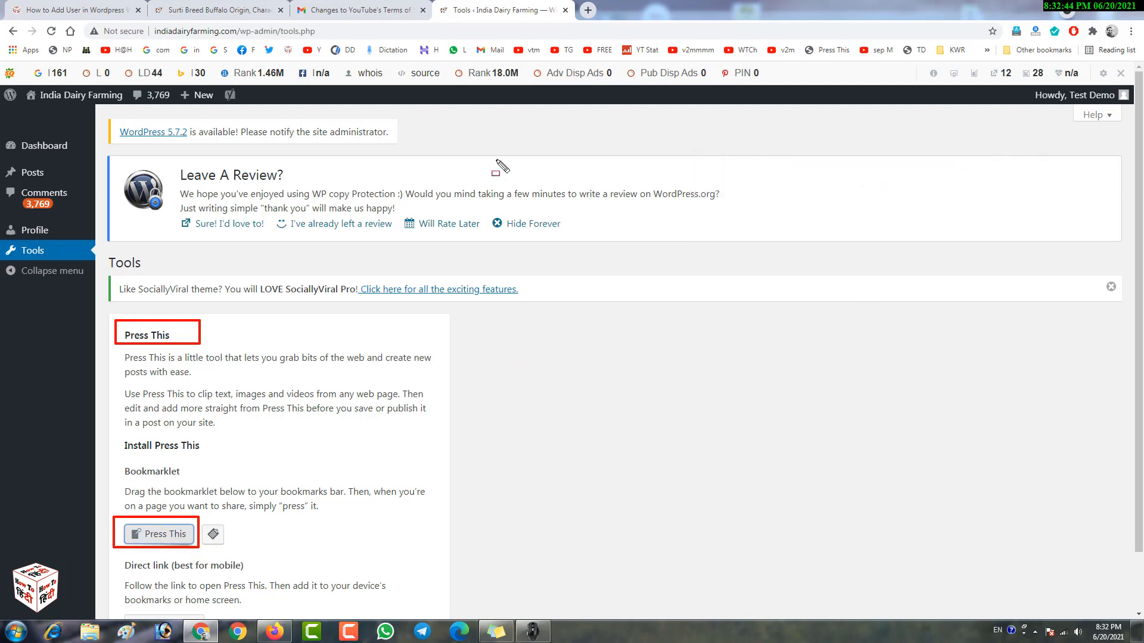
key("Escape")
mouse_move(140, 532)
left_mouse_down()
mouse_move(423, 362)
mouse_move(686, 51)
mouse_move(664, 48)
left_mouse_up()
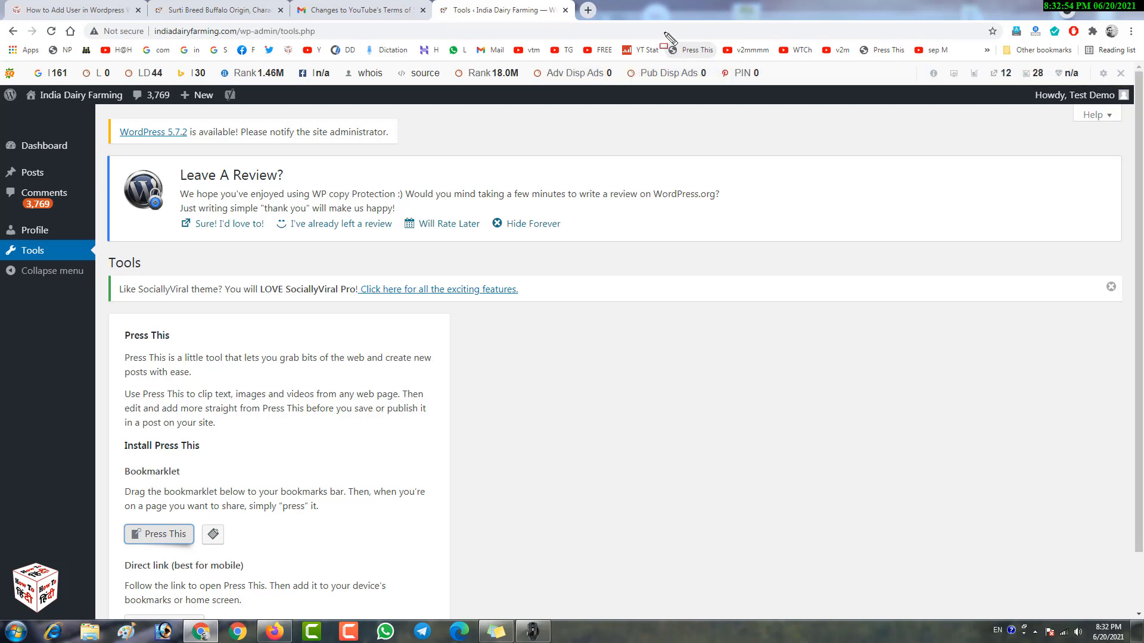
left_click_drag(666, 38, 722, 62)
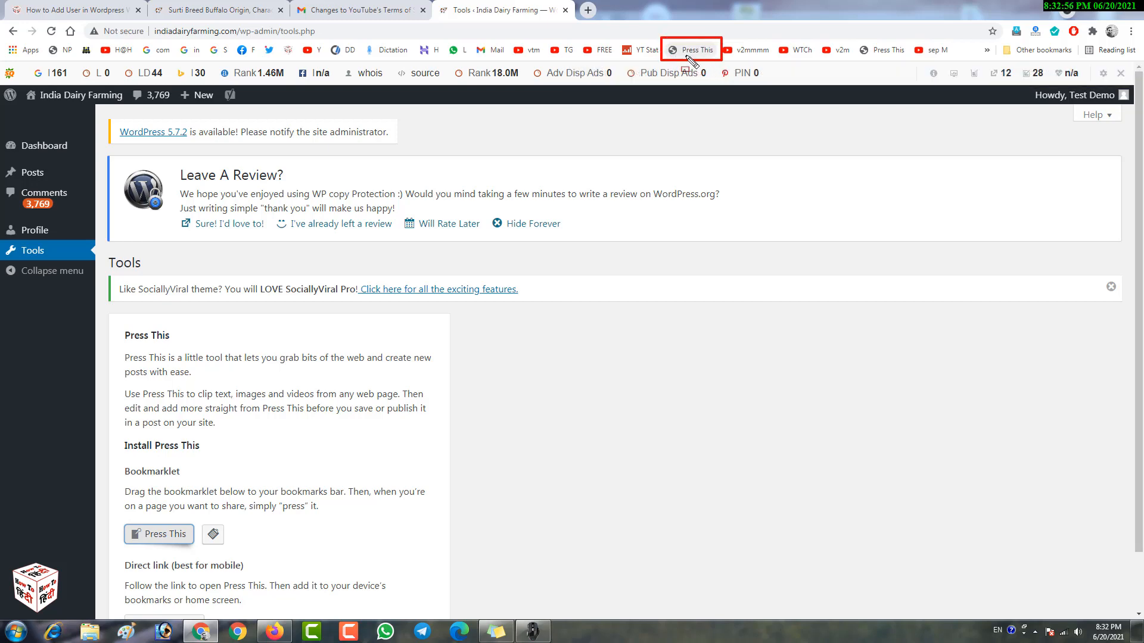
key("Escape")
Open Google News in a new tab and go to the top Shiv Sena alliance story.
left_click(588, 11)
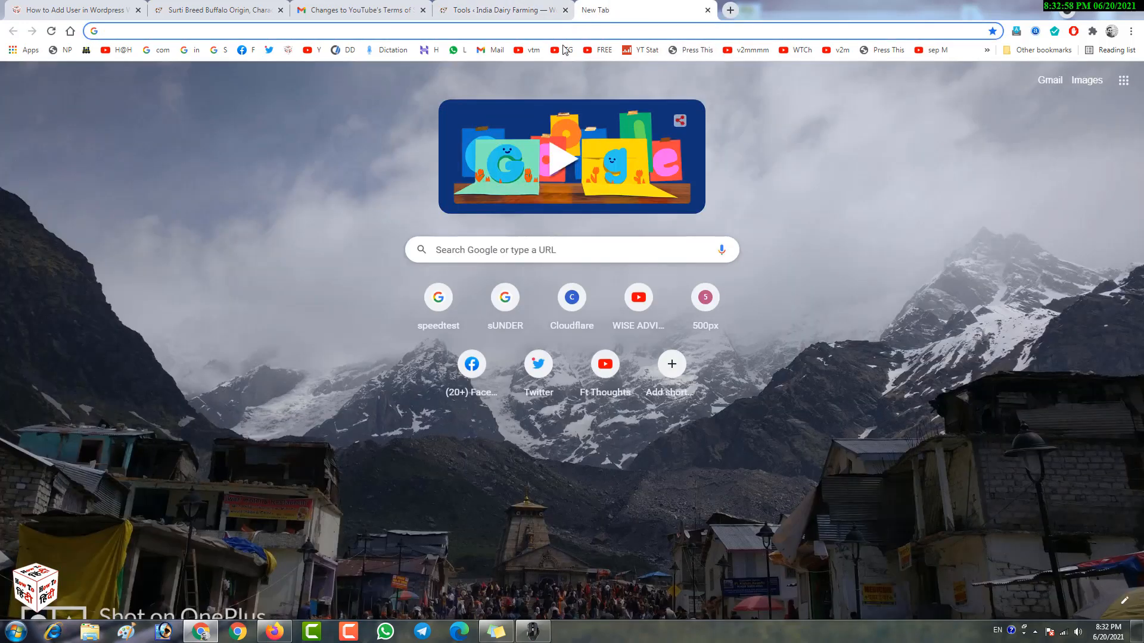
left_click(1124, 81)
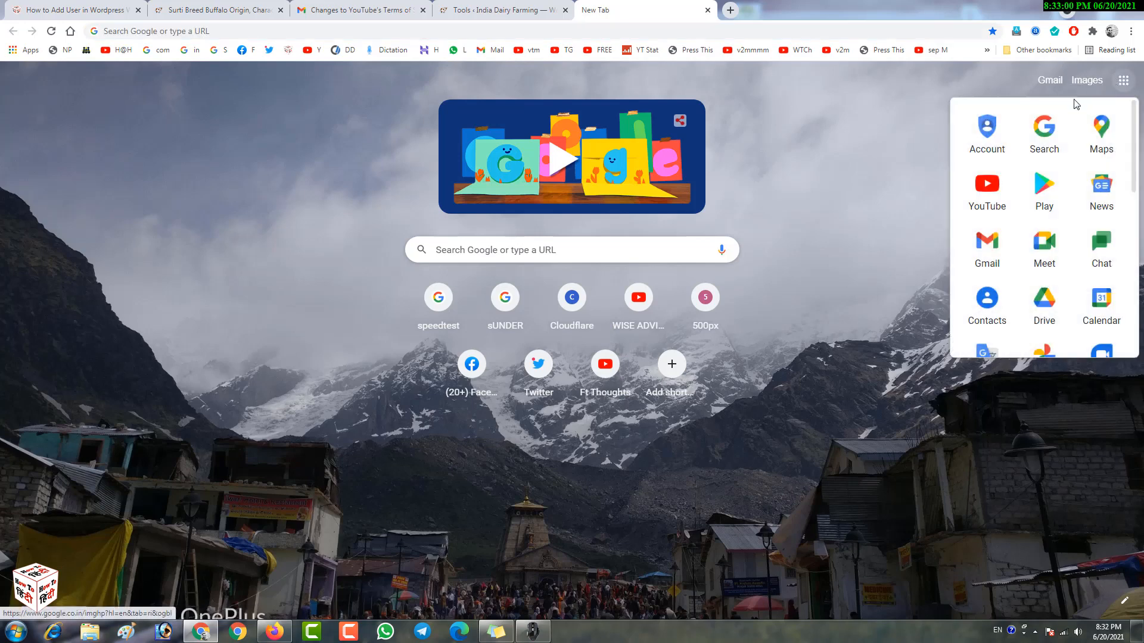
left_click(1095, 194)
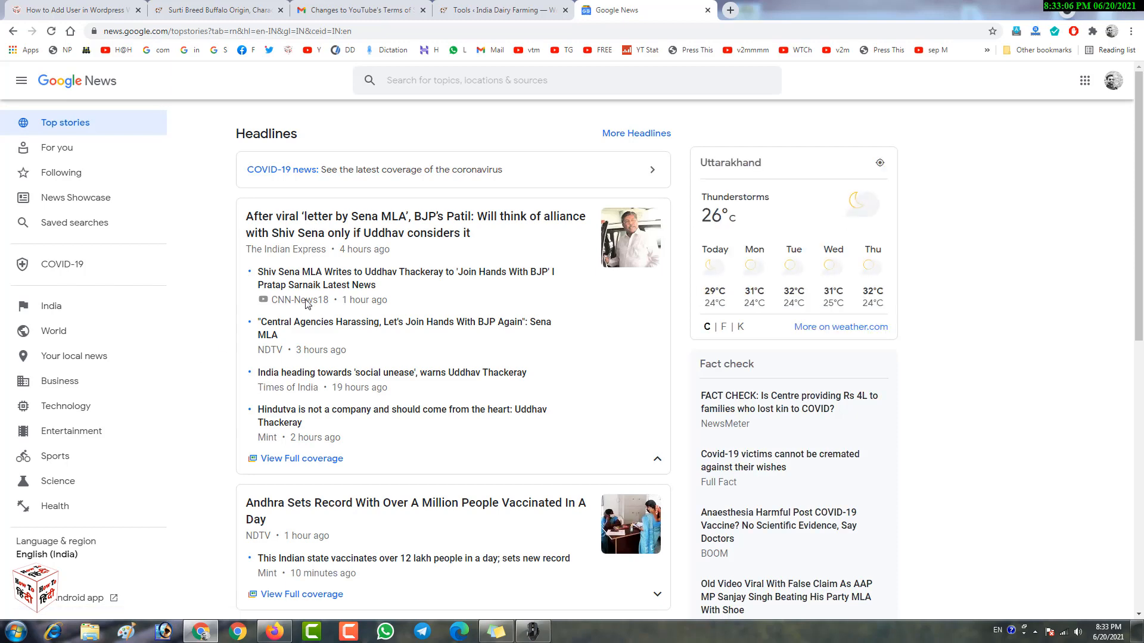
scroll(307, 304, "down", 6)
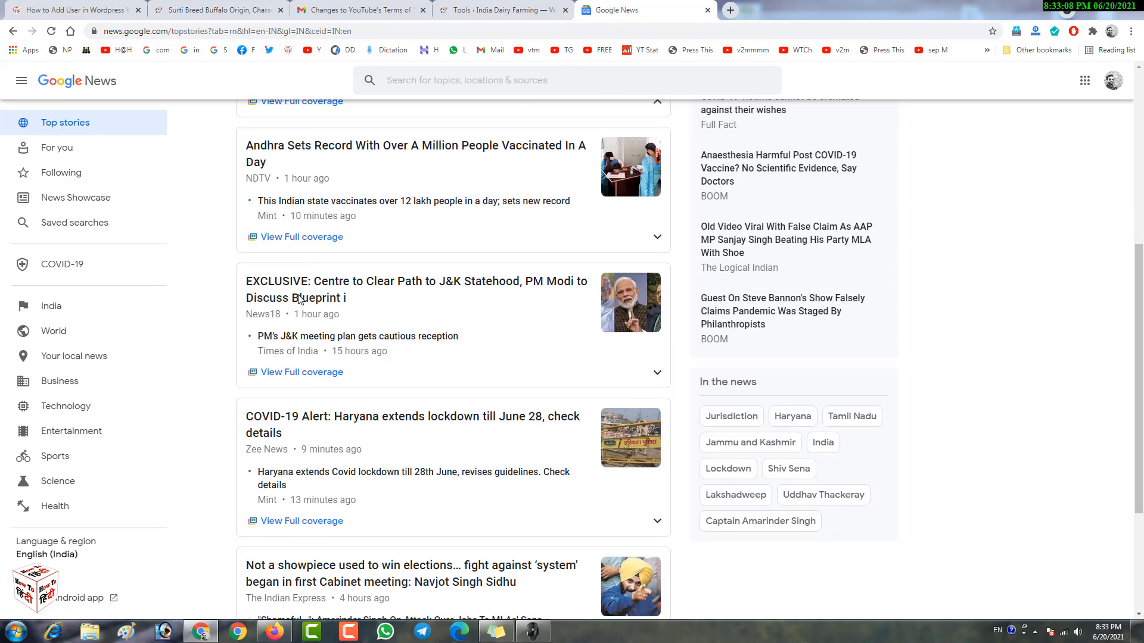
scroll(340, 274, "up", 6)
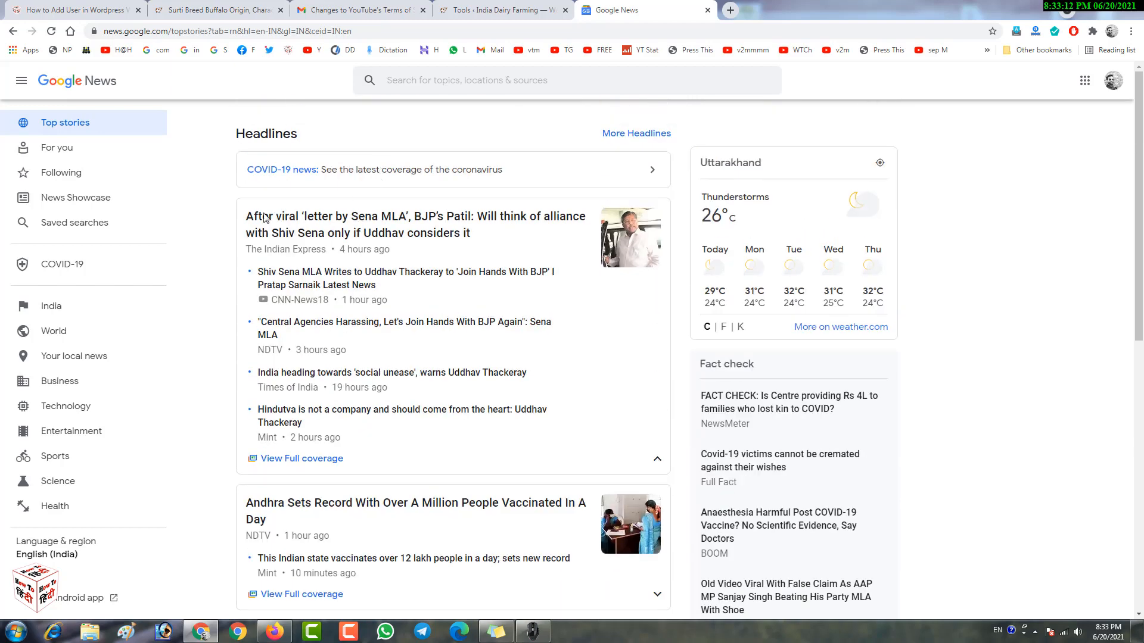
mouse_move(225, 206)
left_mouse_down()
mouse_move(484, 250)
mouse_move(638, 240)
left_mouse_up()
key("Escape")
left_click(355, 229)
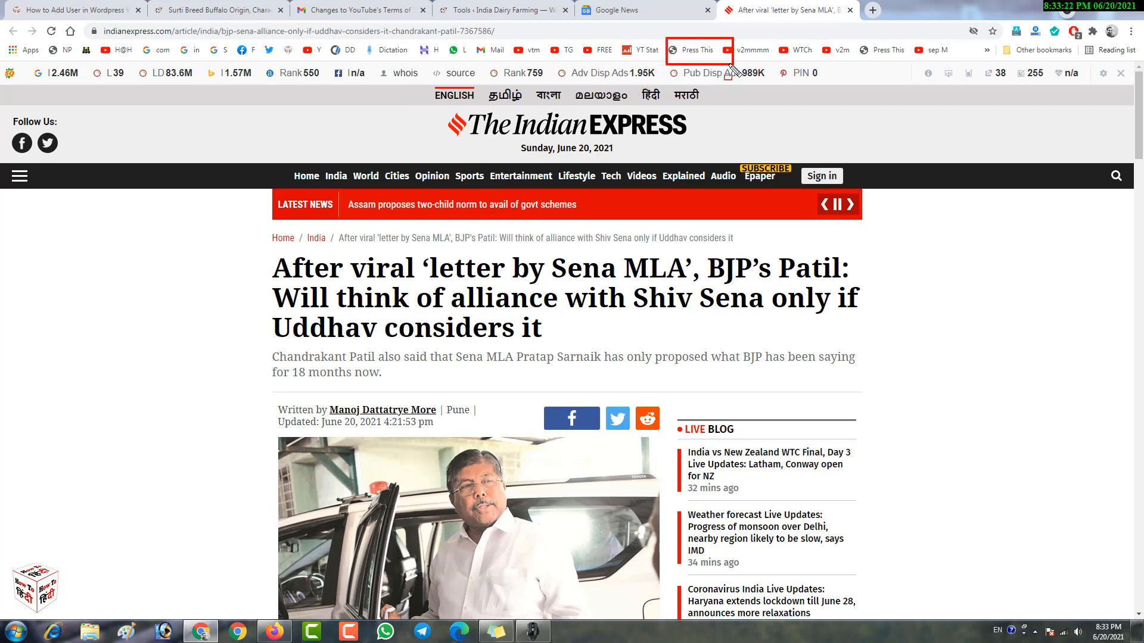
Send the Indian Express article to Press This and review its imported title and Source link.
left_click(697, 53)
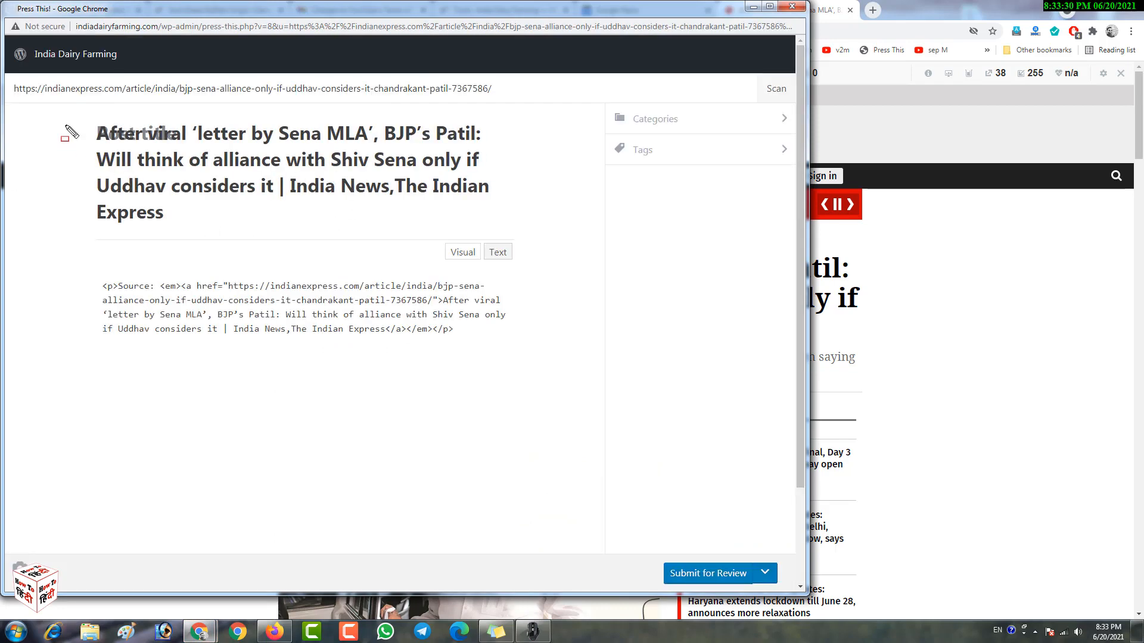
mouse_move(64, 106)
left_mouse_down()
mouse_move(433, 229)
mouse_move(512, 234)
left_mouse_up()
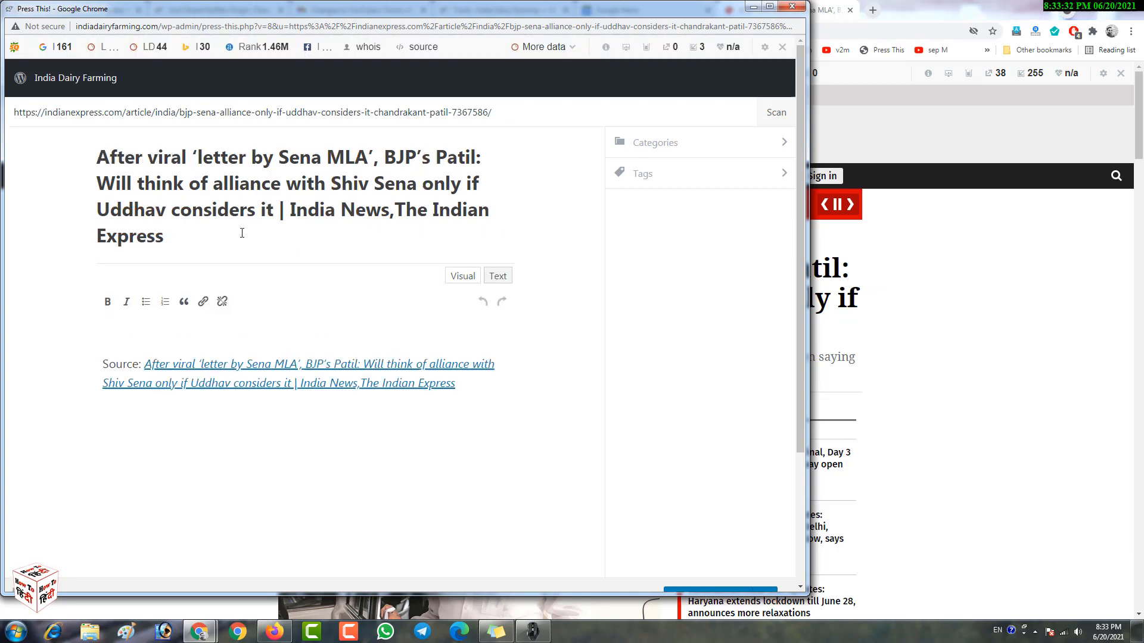
left_click_drag(169, 235, 110, 172)
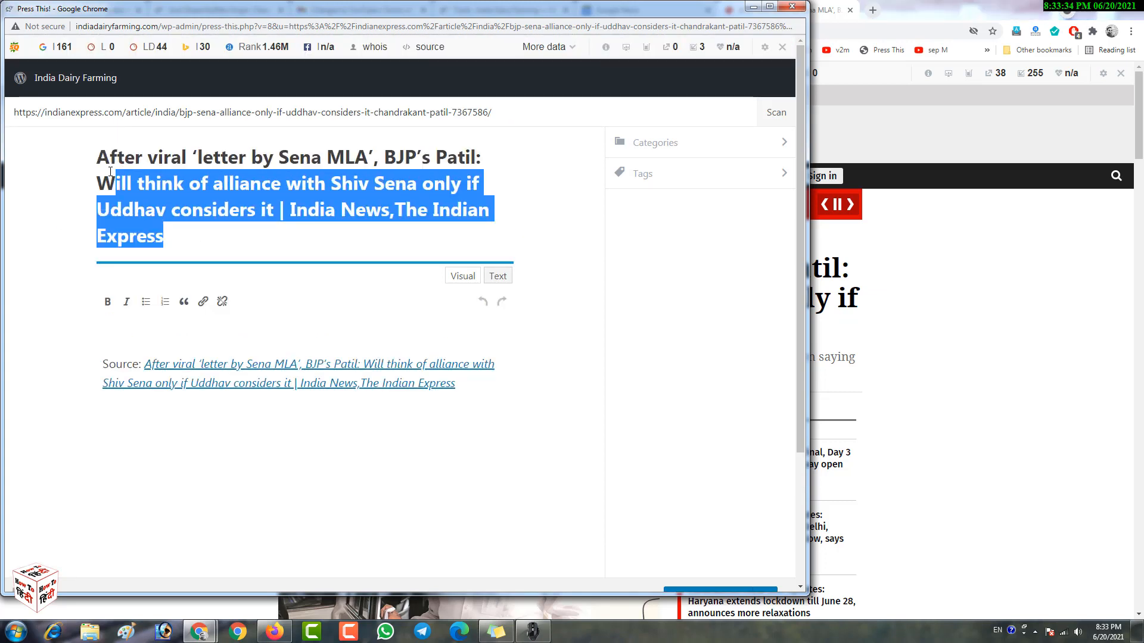
mouse_move(68, 336)
left_mouse_down()
mouse_move(347, 408)
mouse_move(530, 423)
left_mouse_up()
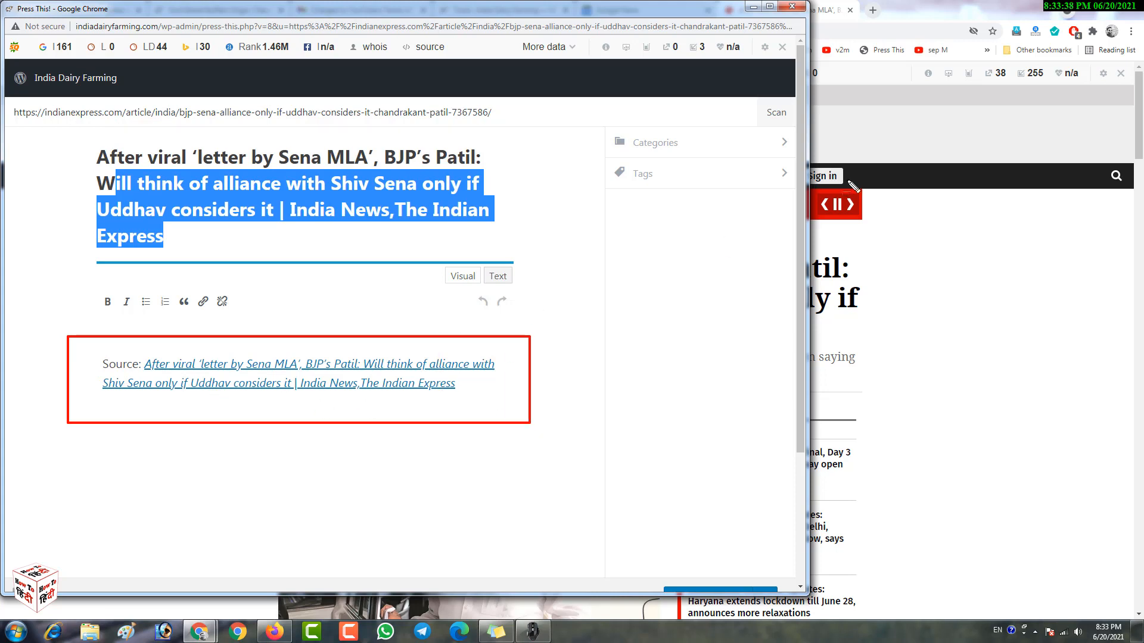
left_click_drag(603, 127, 759, 151)
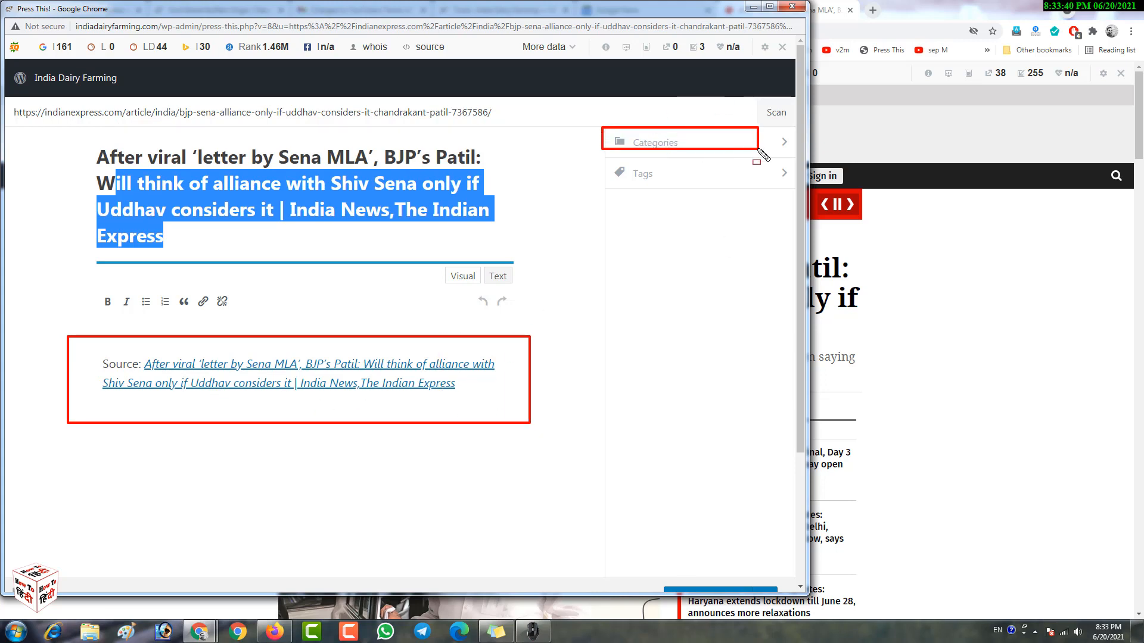
key("Escape")
Review the list of post categories in the Press This sidebar.
left_click(723, 147)
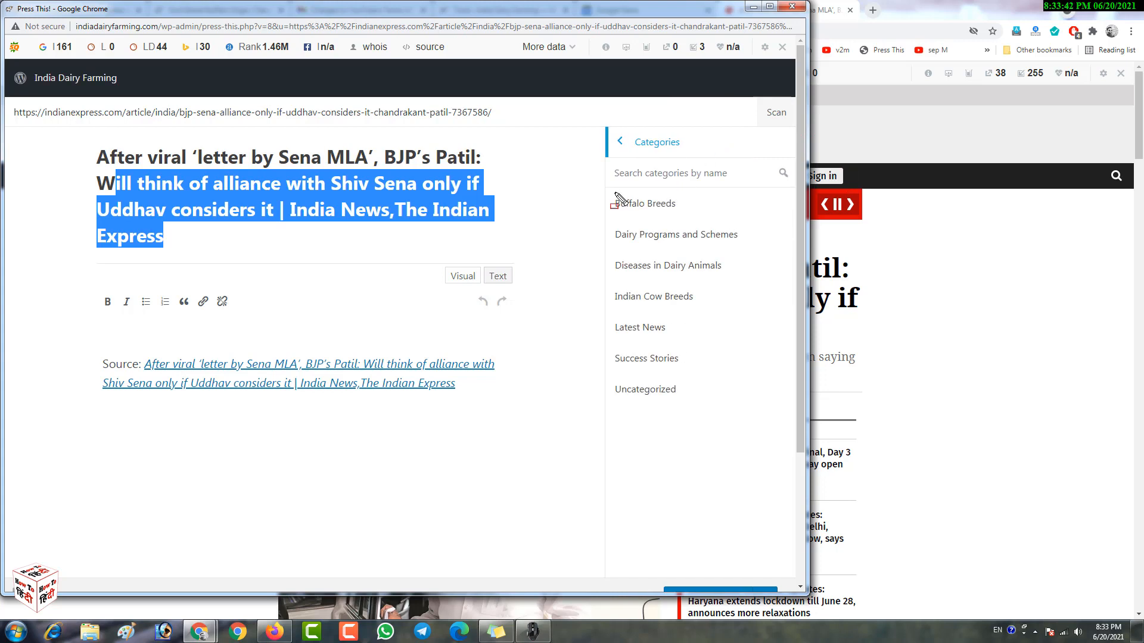
mouse_move(610, 191)
left_mouse_down()
mouse_move(732, 417)
mouse_move(777, 431)
left_mouse_up()
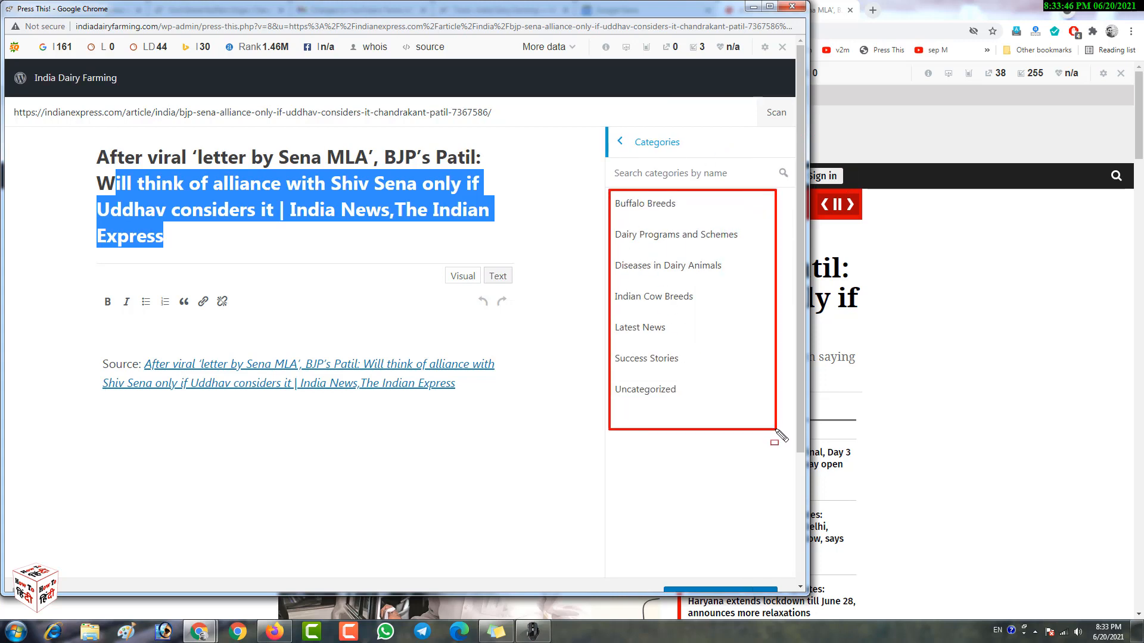
key("Escape")
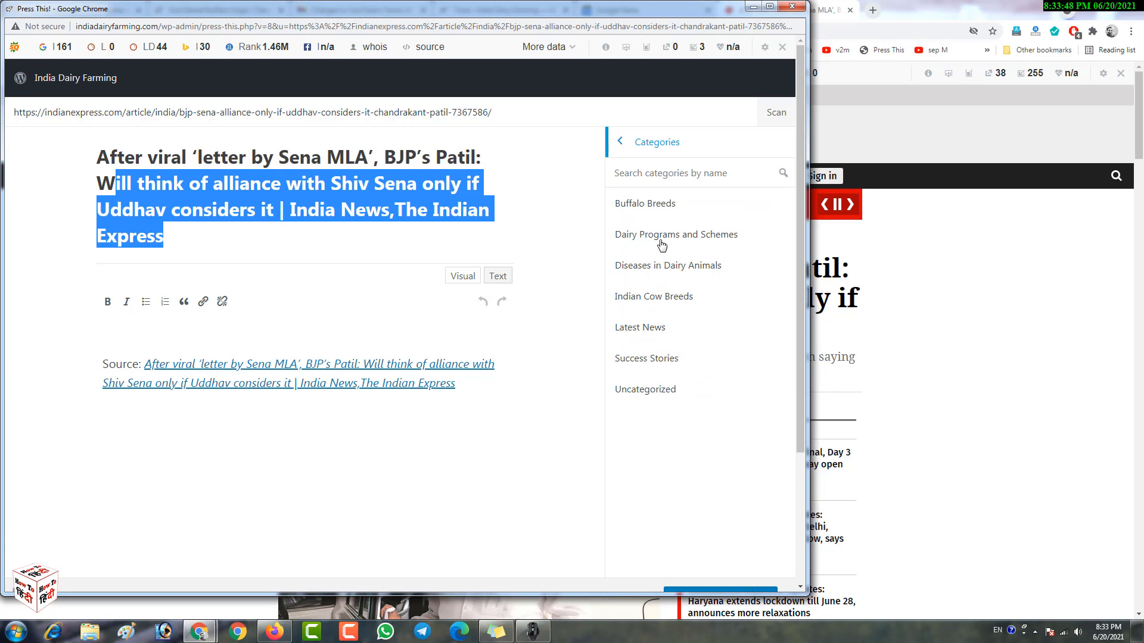
left_click(628, 144)
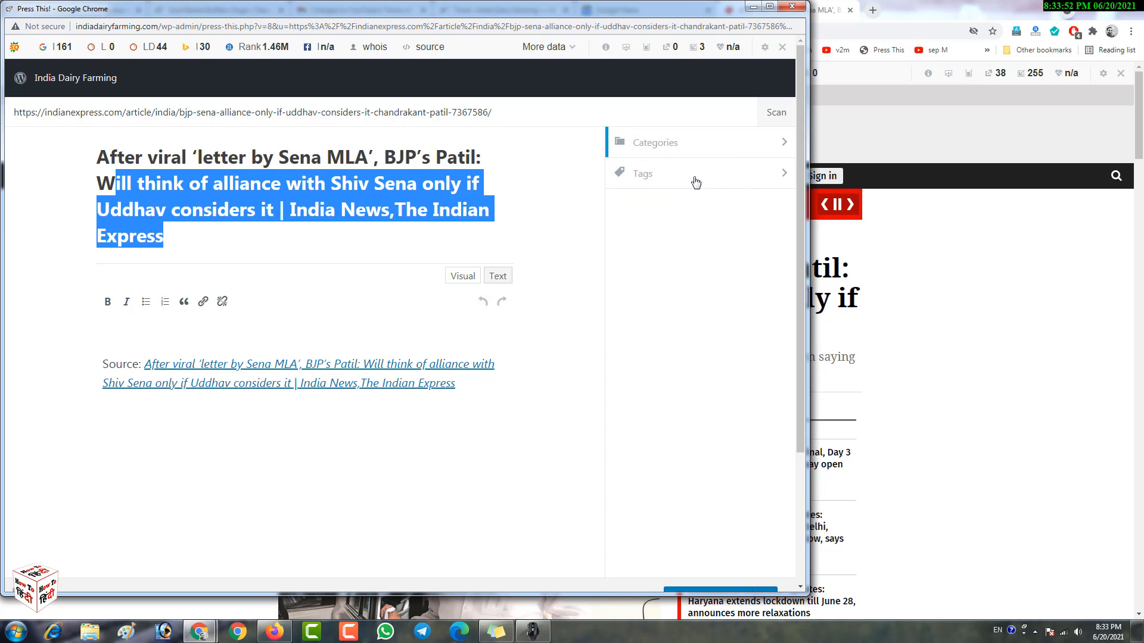
Check the Tags box, discard the Press This draft and return to Firefox's Edit User page.
left_click(696, 181)
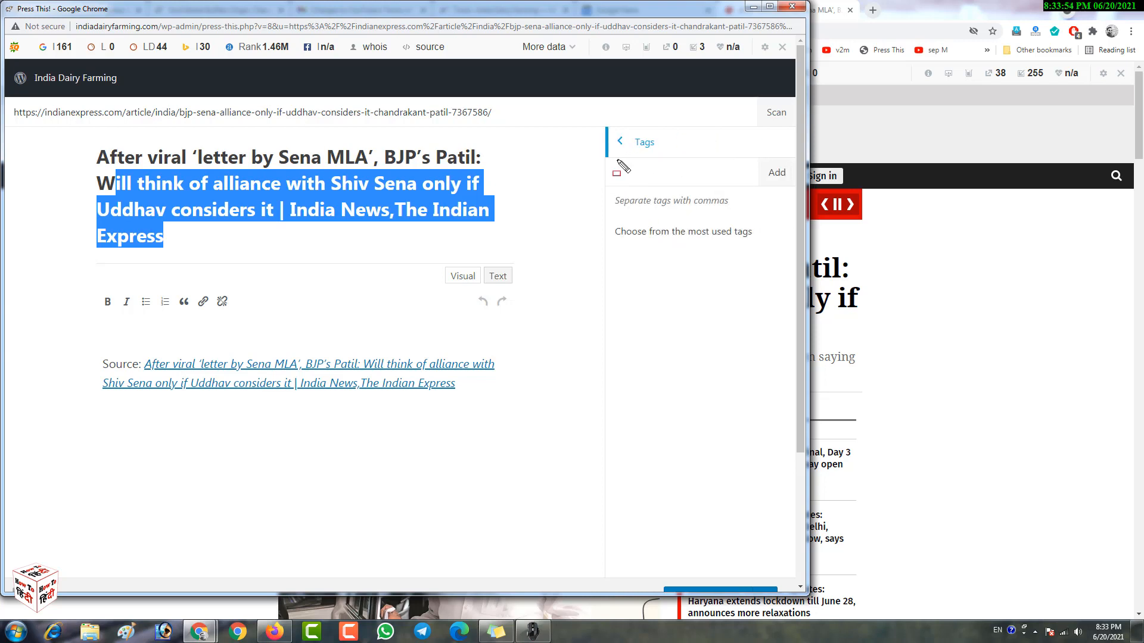
left_click_drag(616, 159, 715, 187)
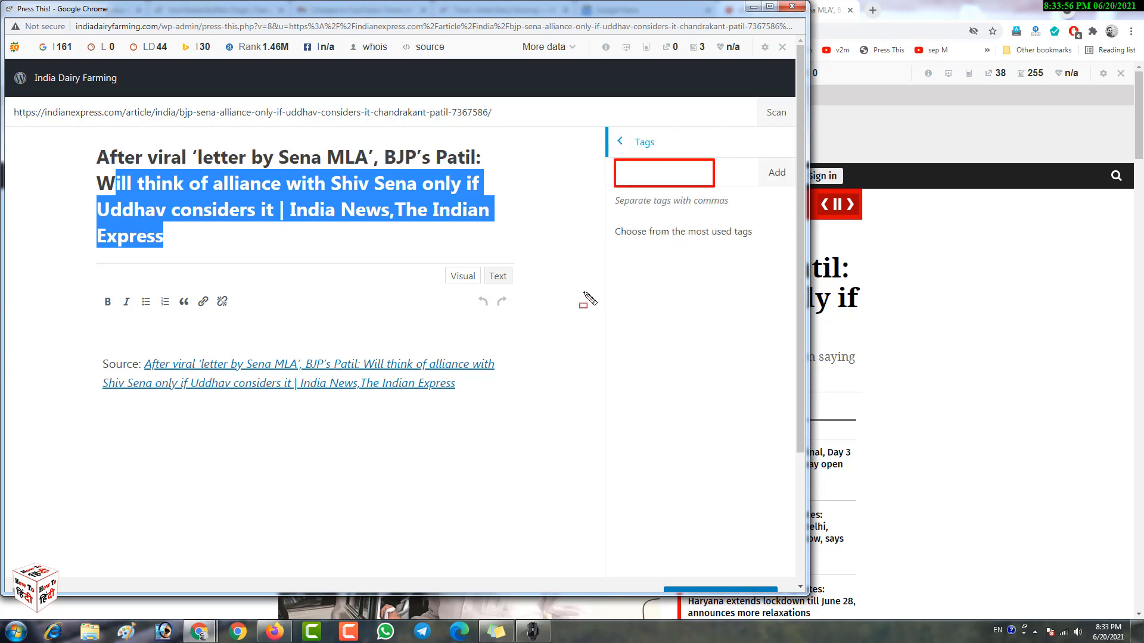
key("Escape")
left_click(793, 7)
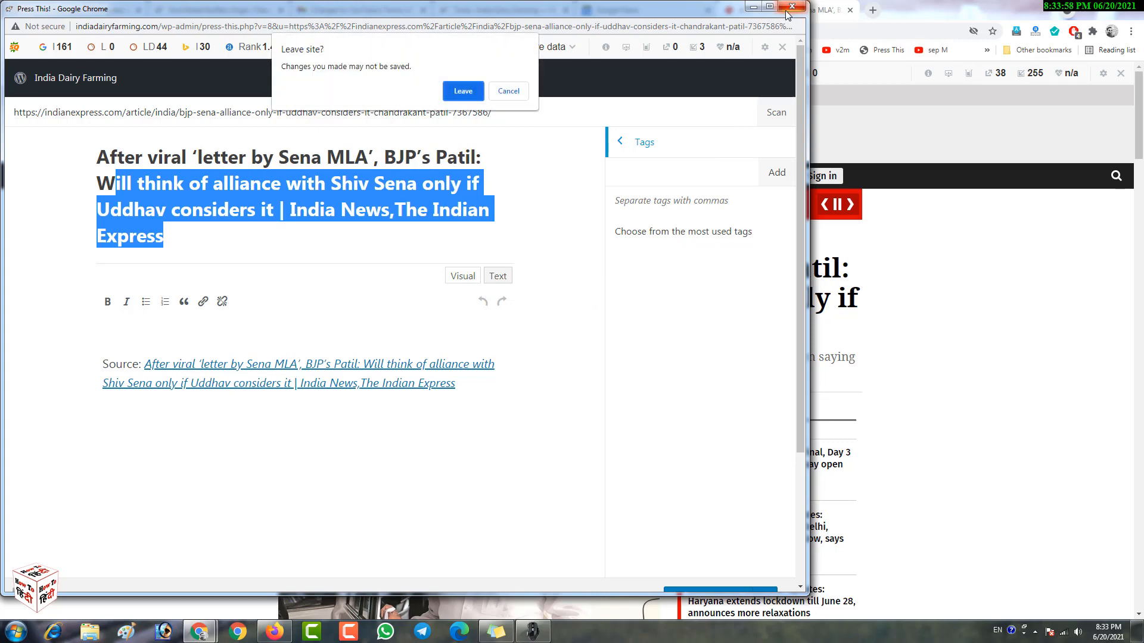
left_click(463, 91)
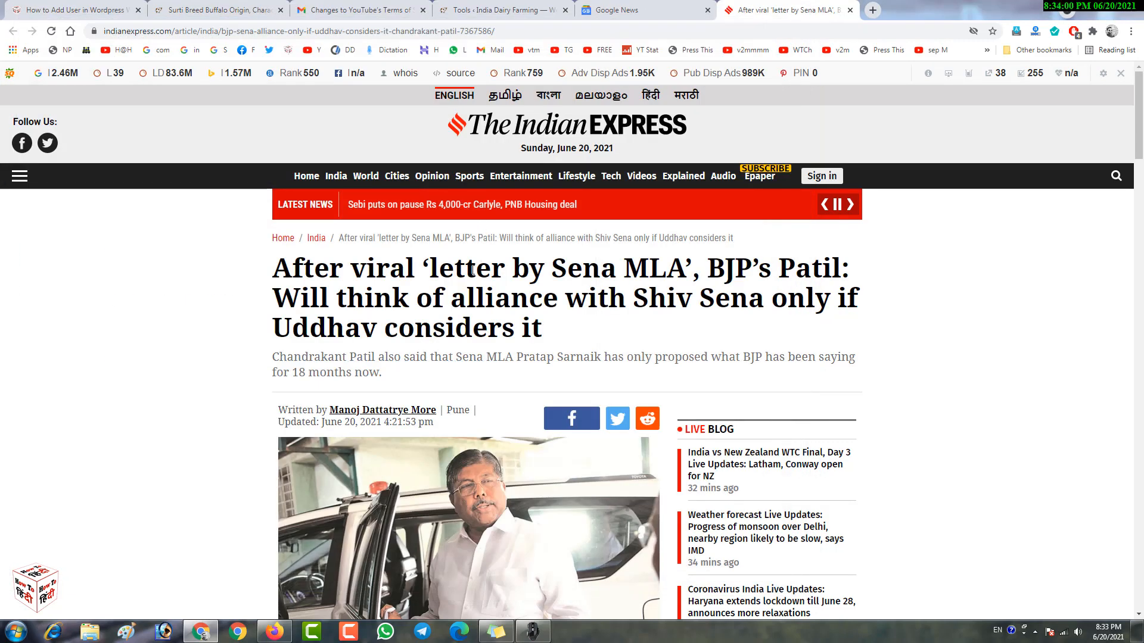
left_click(282, 637)
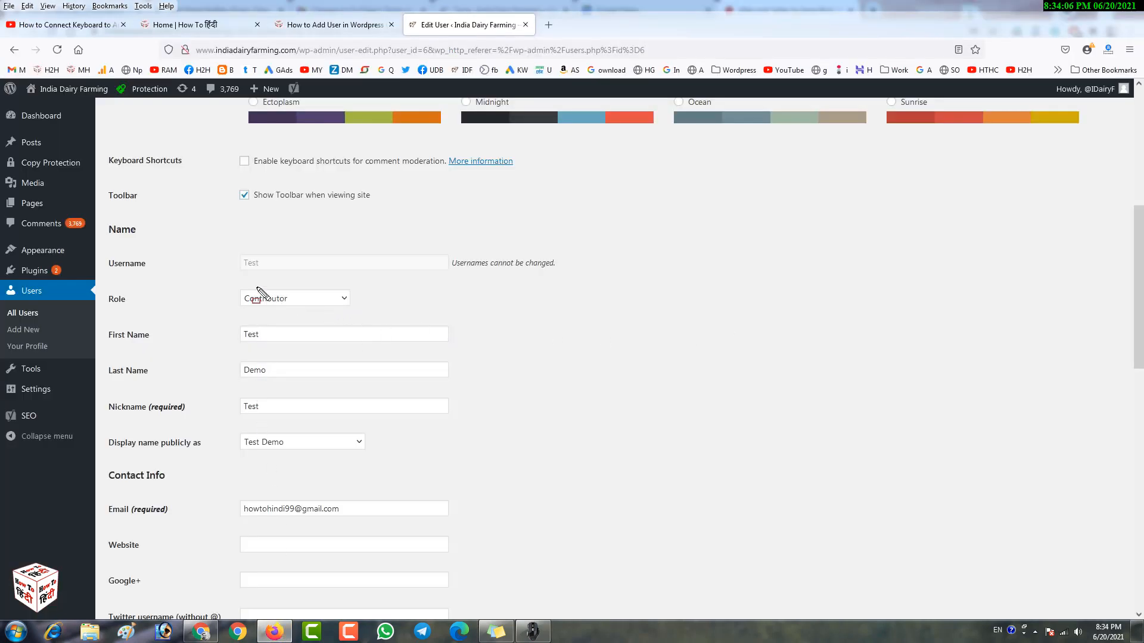
Select Author in the test user's Role dropdown.
left_click_drag(211, 284, 379, 323)
left_click(333, 296)
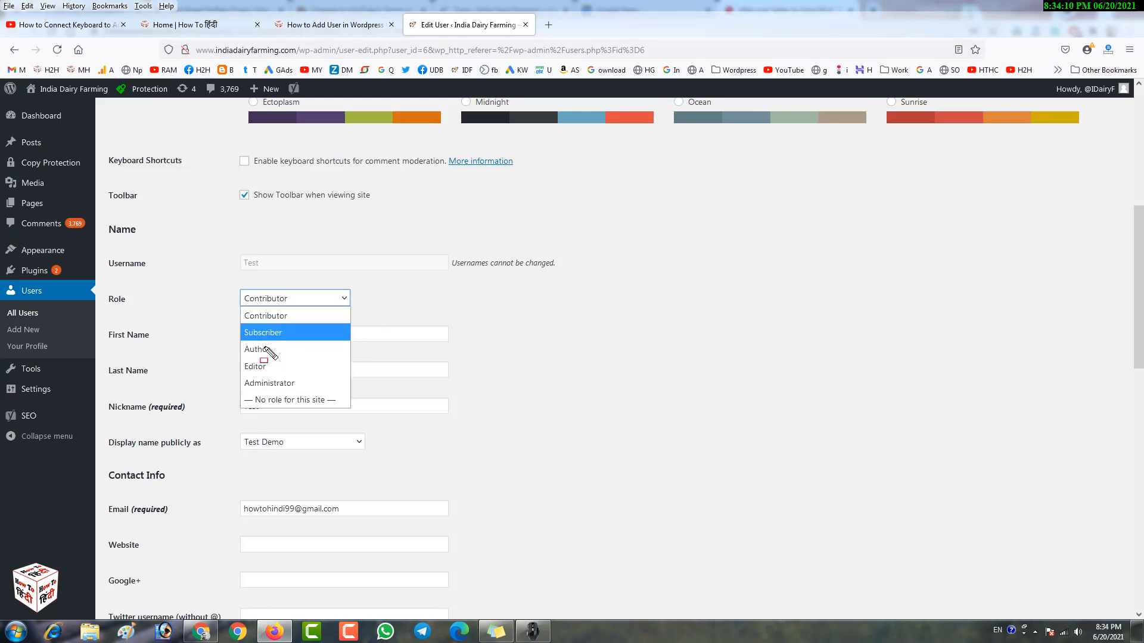
left_click_drag(238, 341, 311, 360)
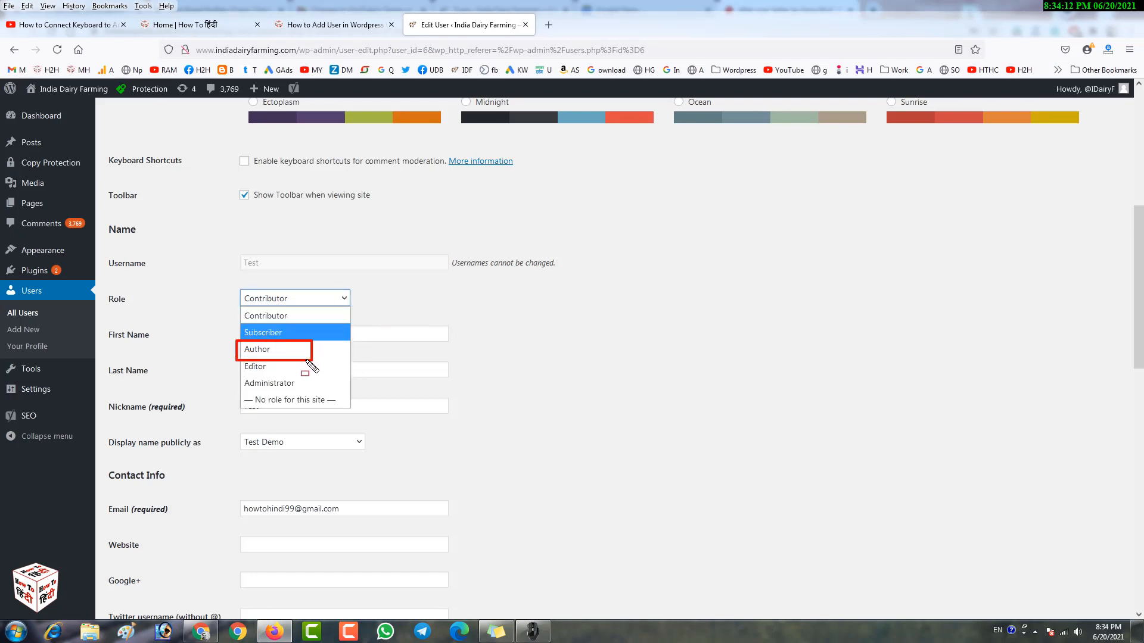
key("Escape")
left_click(292, 305)
left_click(262, 351)
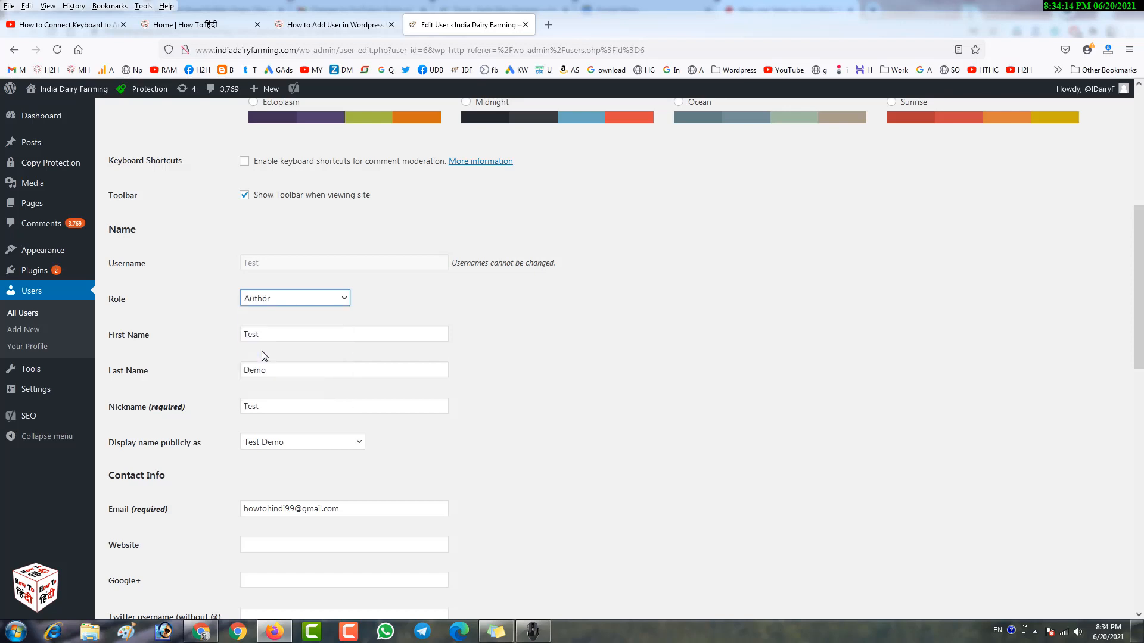
Save the profile with Update User, confirm the Author role, and return to Chrome.
scroll(409, 287, "down", 10)
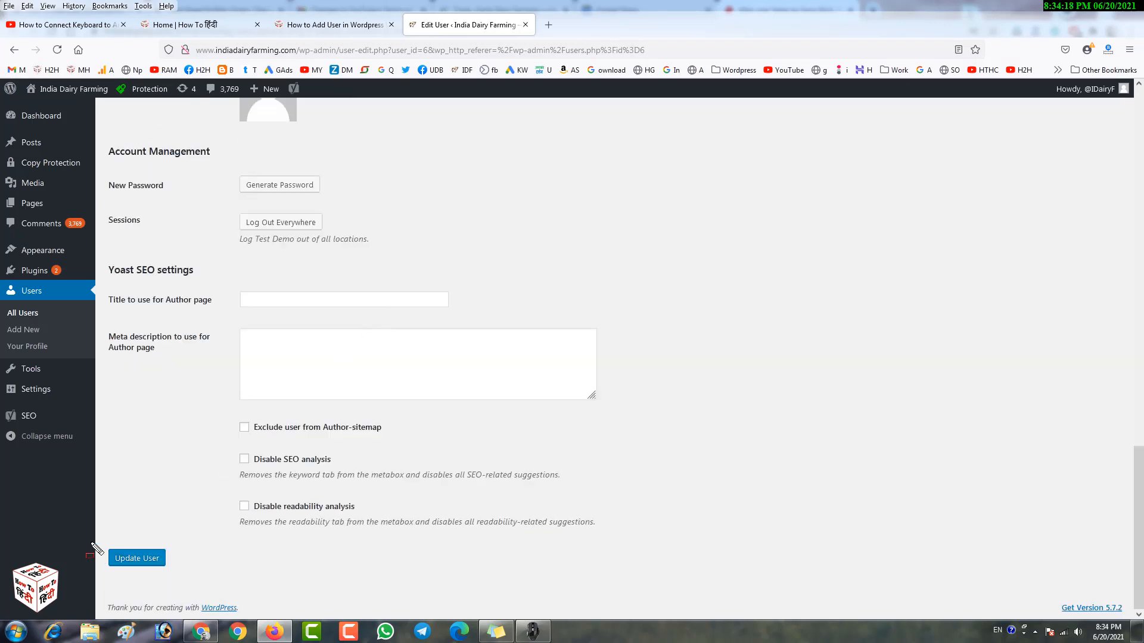
left_click_drag(94, 545, 216, 578)
key("Escape")
left_click(154, 556)
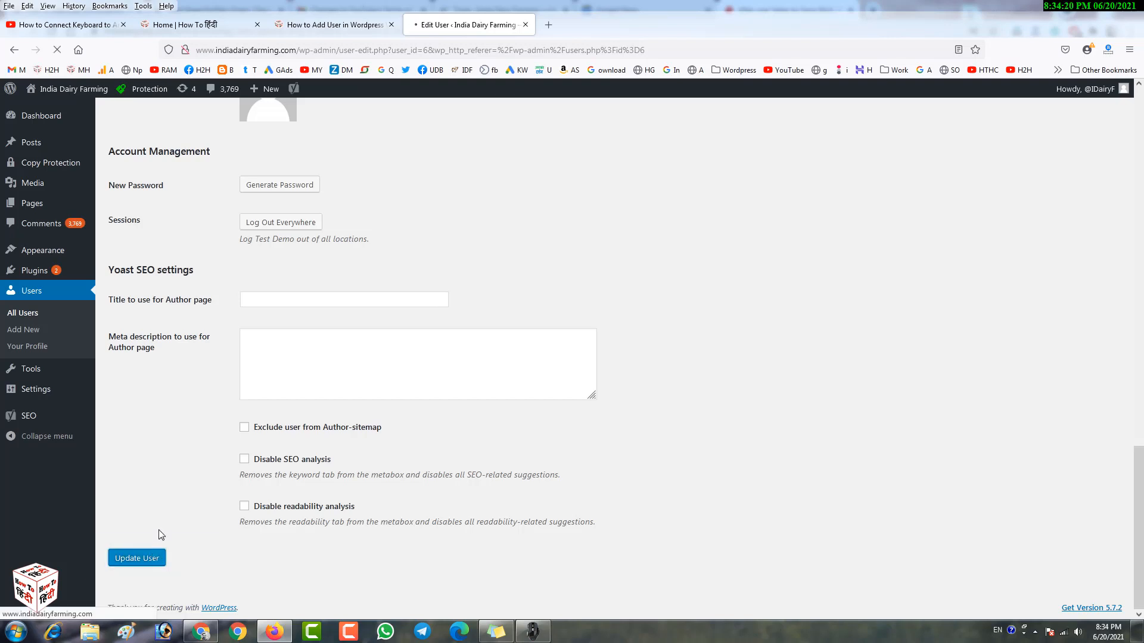
scroll(475, 349, "down", 6)
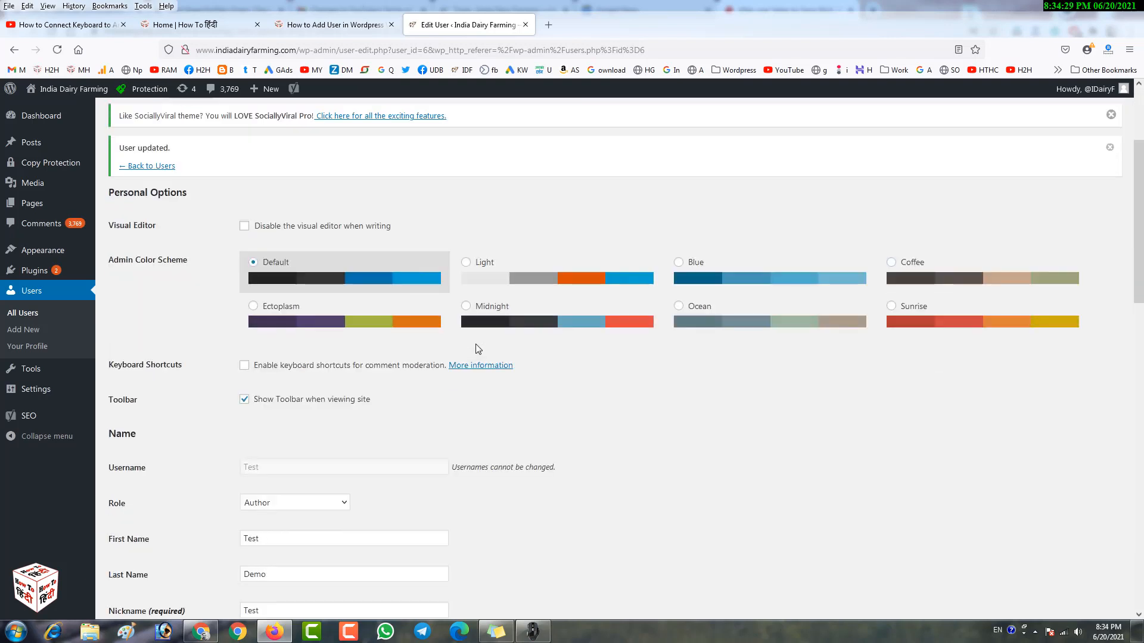
scroll(475, 348, "up", 2)
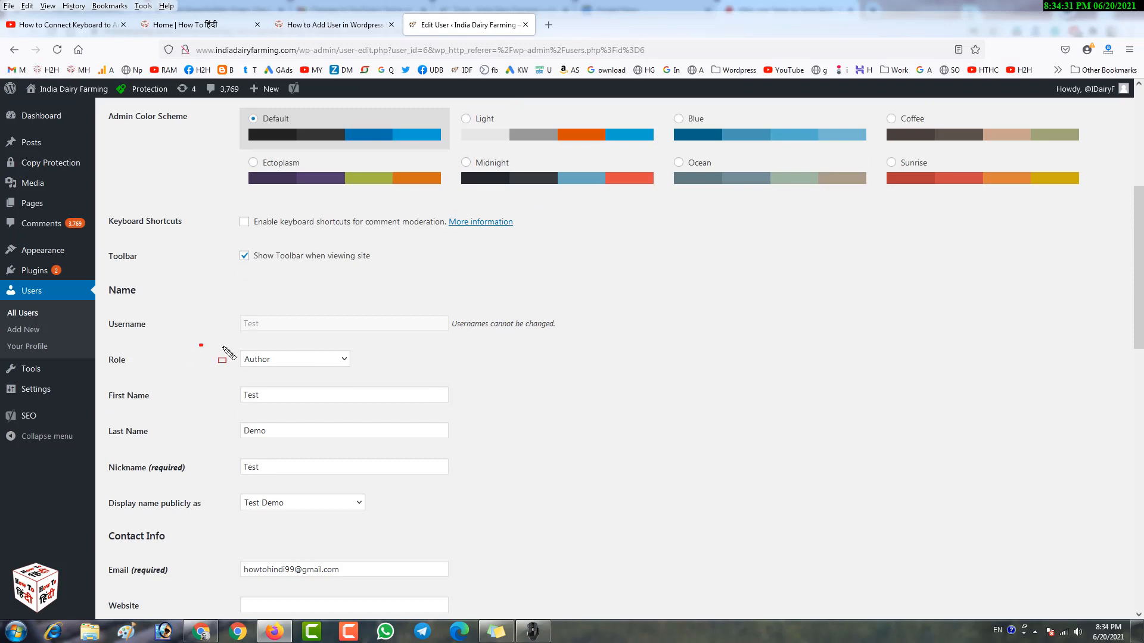
left_click_drag(201, 345, 413, 377)
key("Escape")
left_click(200, 631)
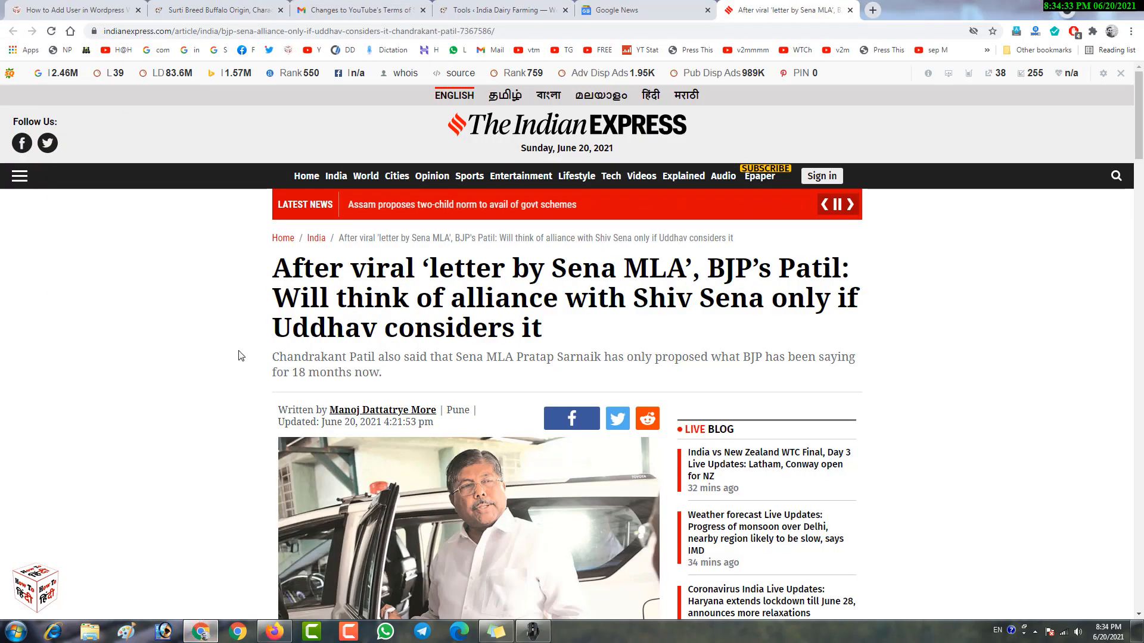
Point out the new Media menu on Test's Tools page, then switch to the How To Hindi article.
left_click(487, 10)
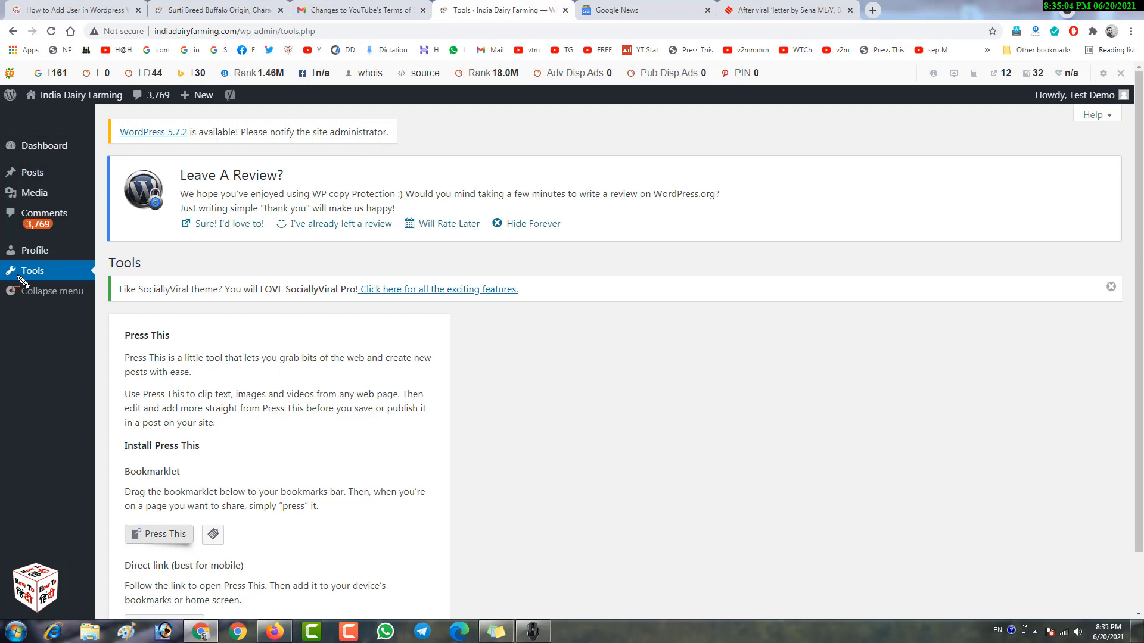
left_click_drag(3, 183, 72, 203)
key("Escape")
left_click(99, 5)
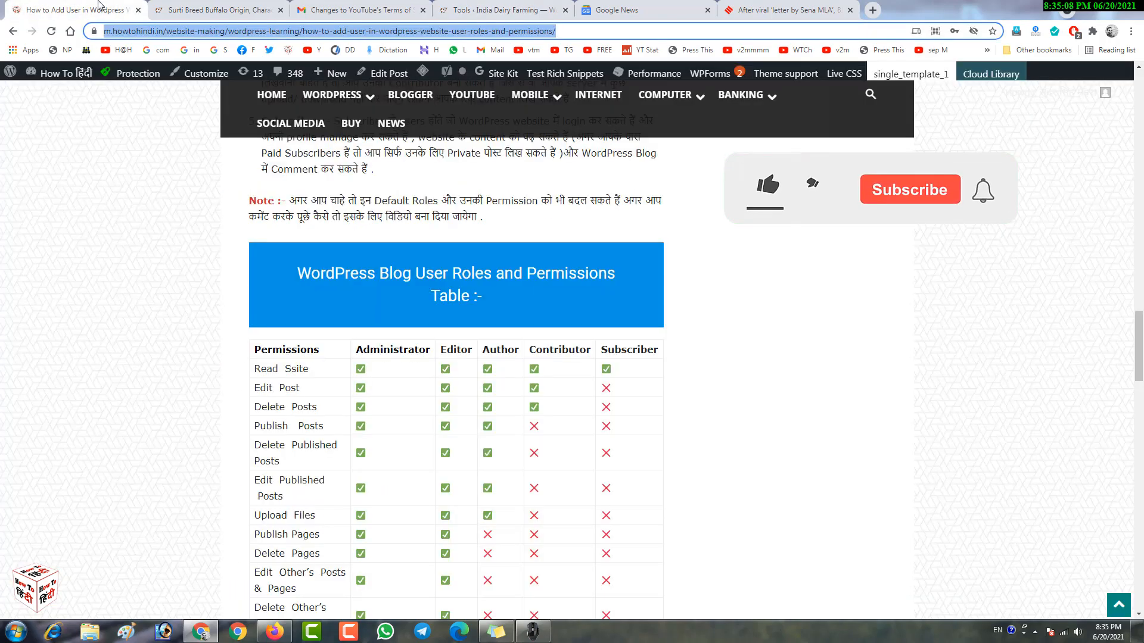
Mark the table's Author column and its Read, Edit, Delete and Publish Posts rows.
scroll(465, 324, "down", 2)
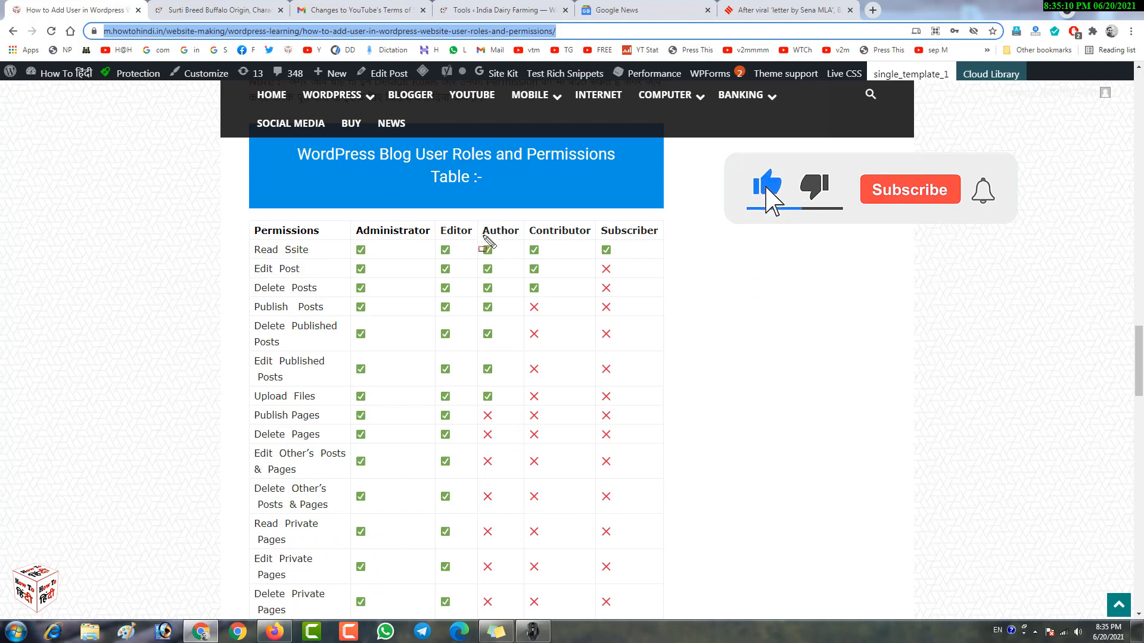
mouse_move(472, 219)
left_mouse_down()
mouse_move(537, 236)
mouse_move(505, 357)
mouse_move(511, 413)
left_mouse_up()
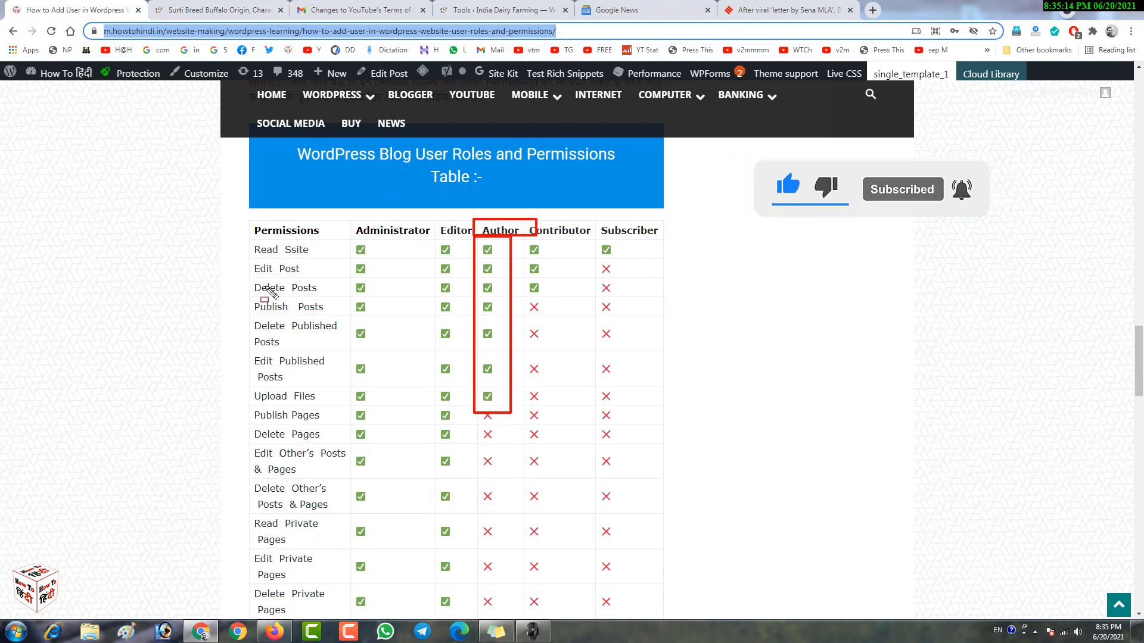
left_click_drag(250, 240, 328, 258)
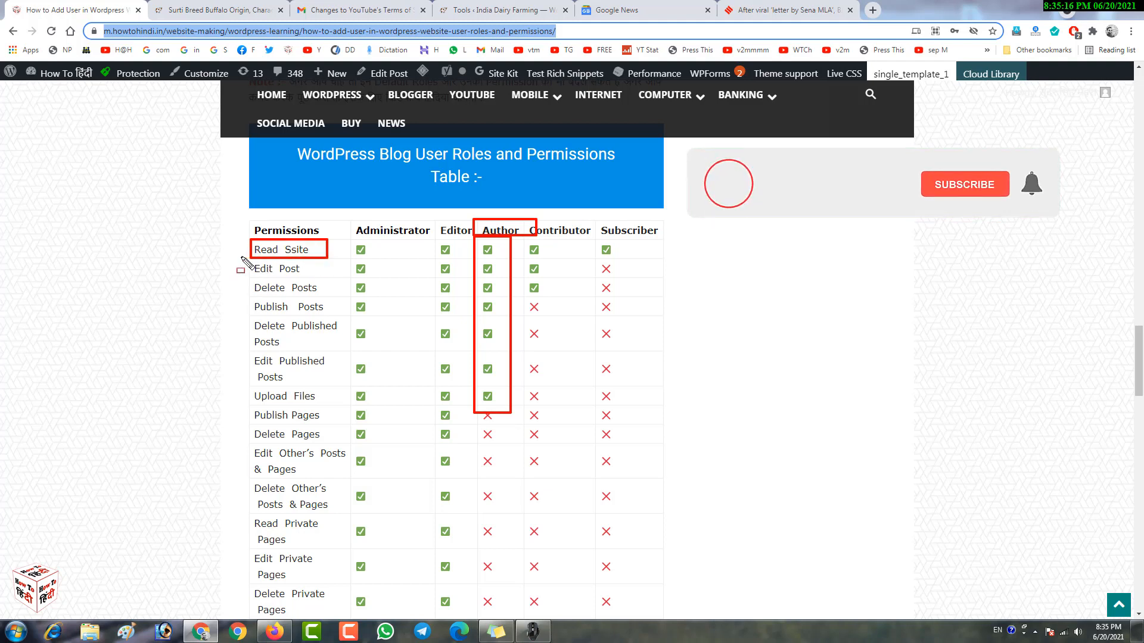
left_click_drag(241, 257, 345, 279)
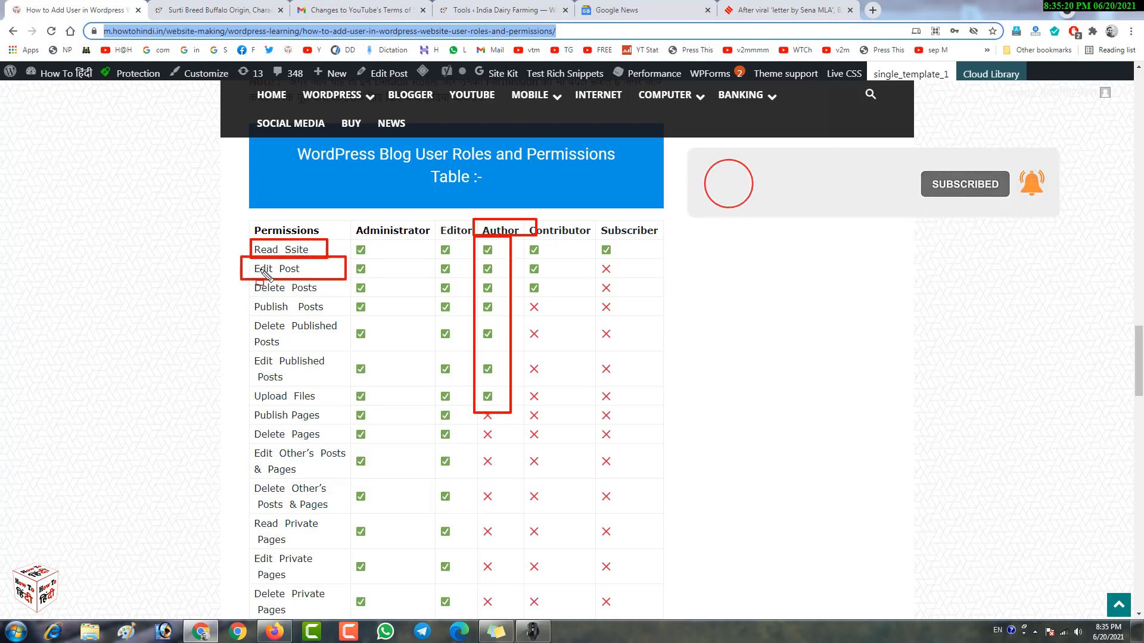
left_click_drag(244, 280, 346, 296)
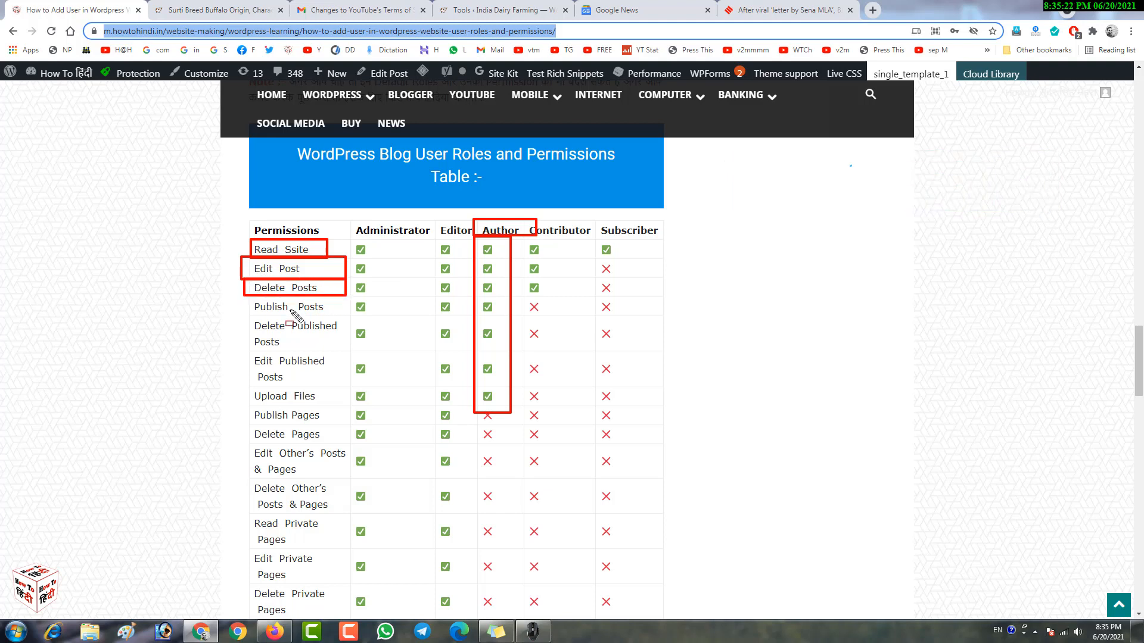
left_click_drag(241, 296, 348, 314)
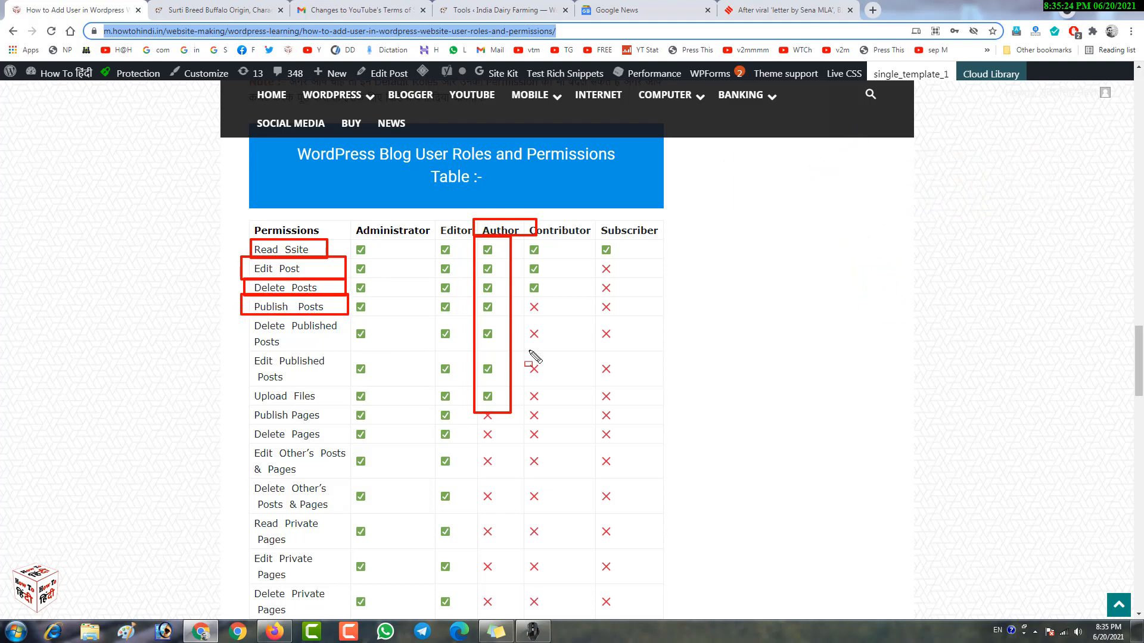
Note Contributors cannot publish, mark Delete/Edit Published Posts and Upload Files, then return to Tools.
left_click_drag(521, 295, 575, 309)
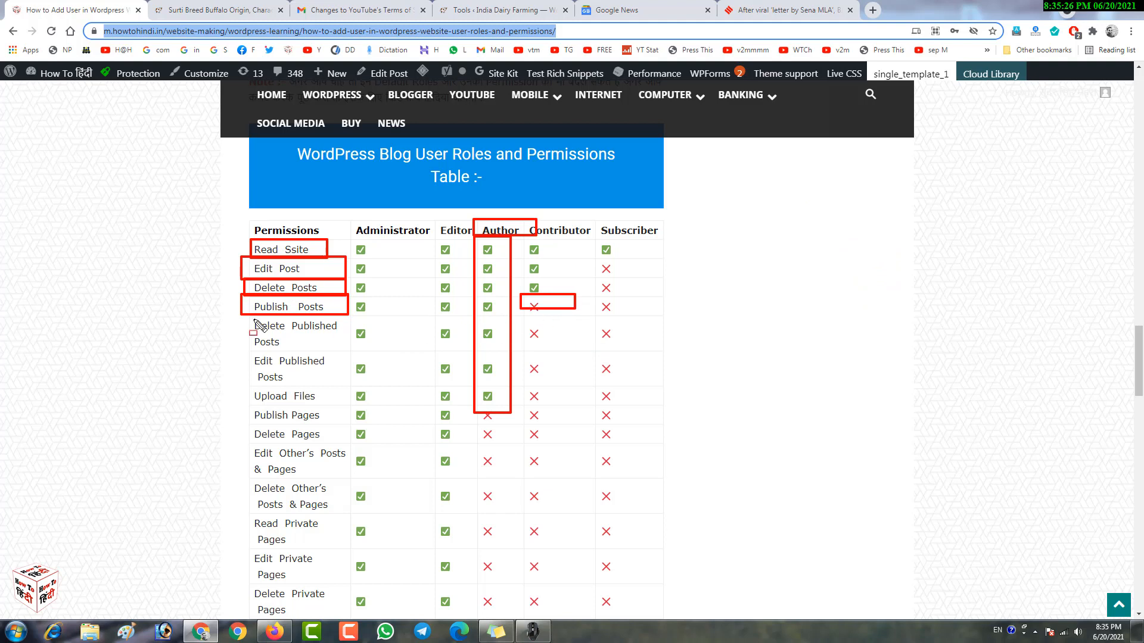
left_click_drag(236, 311, 351, 352)
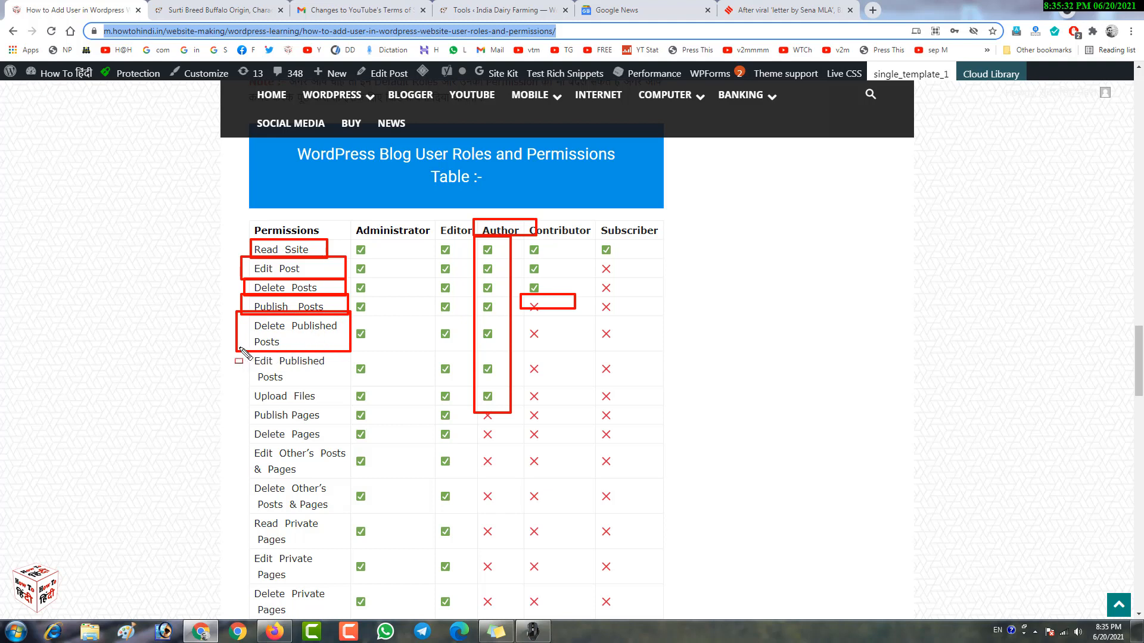
left_click_drag(238, 346, 338, 380)
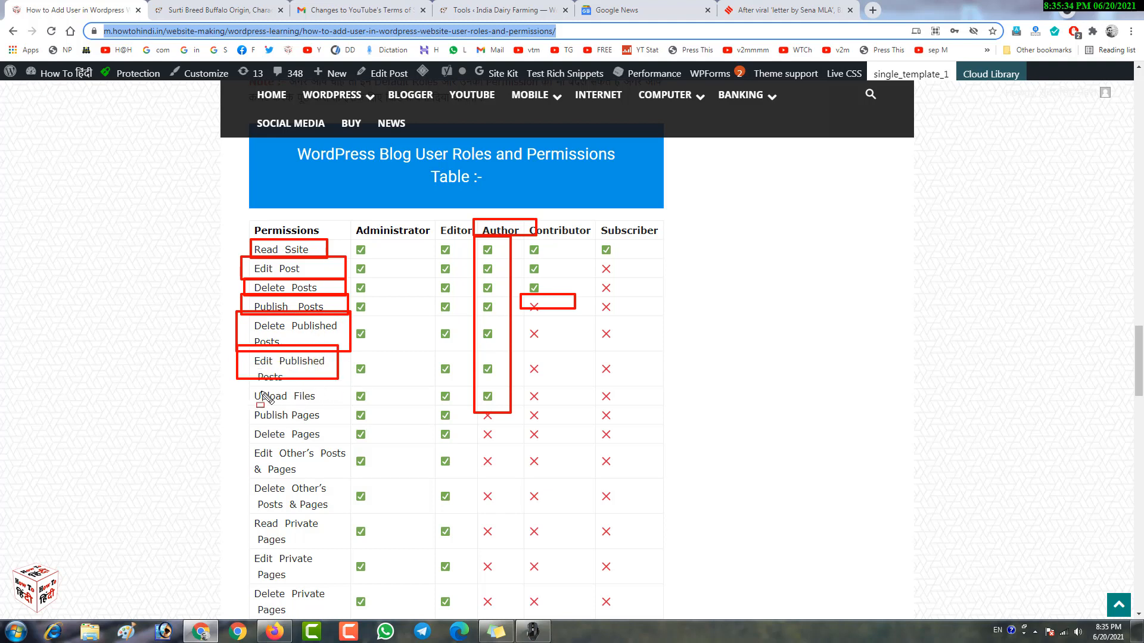
left_click_drag(237, 386, 352, 418)
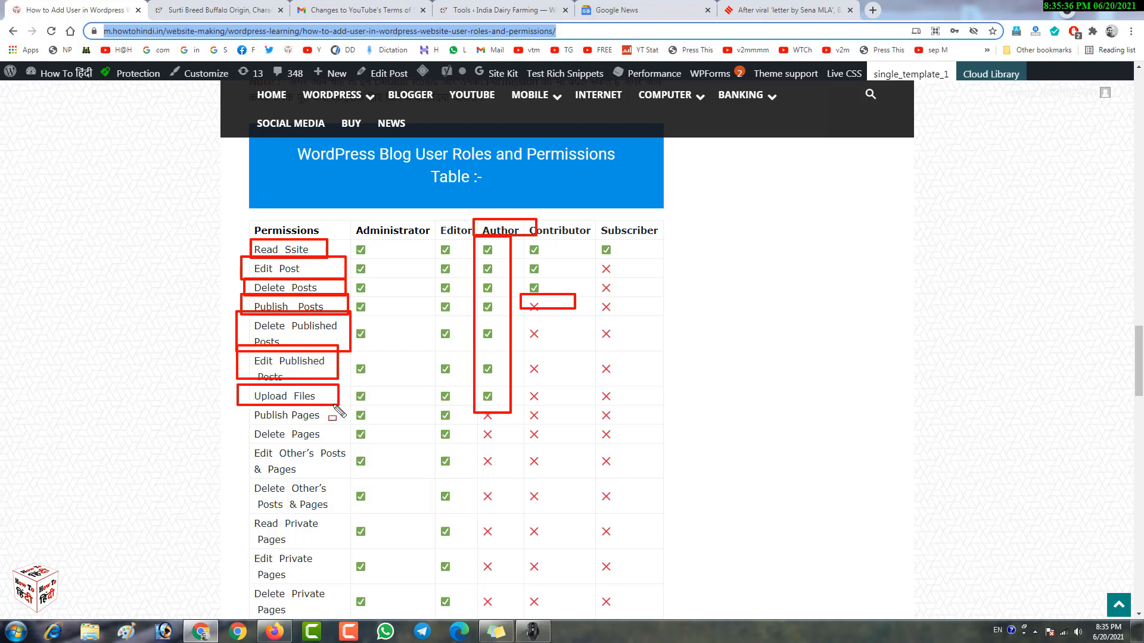
key("Escape")
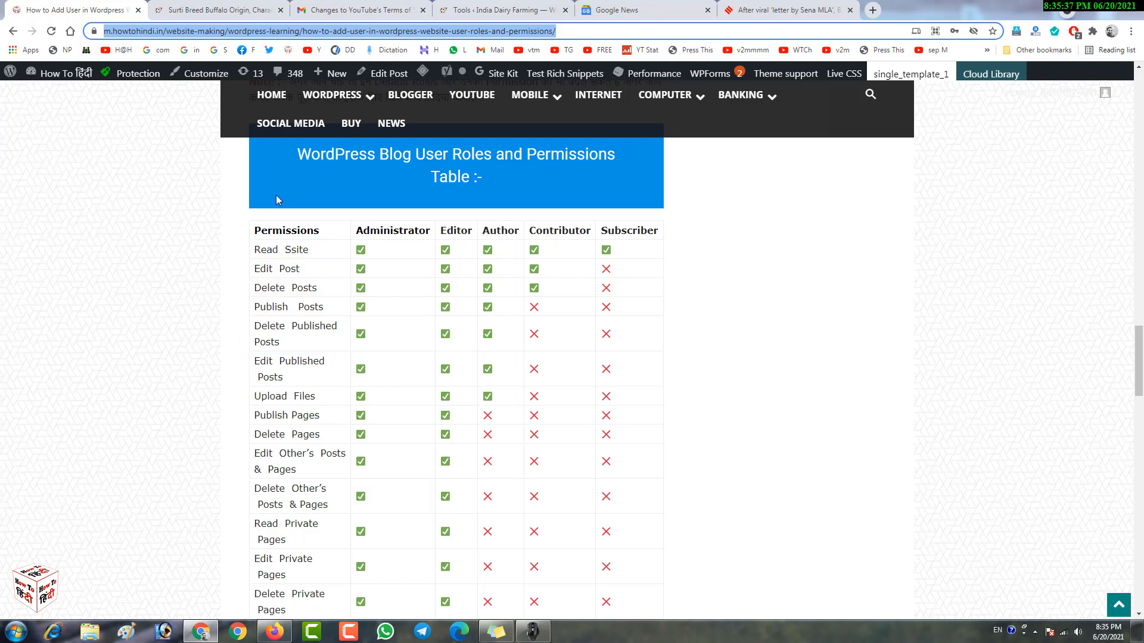
left_click(471, 6)
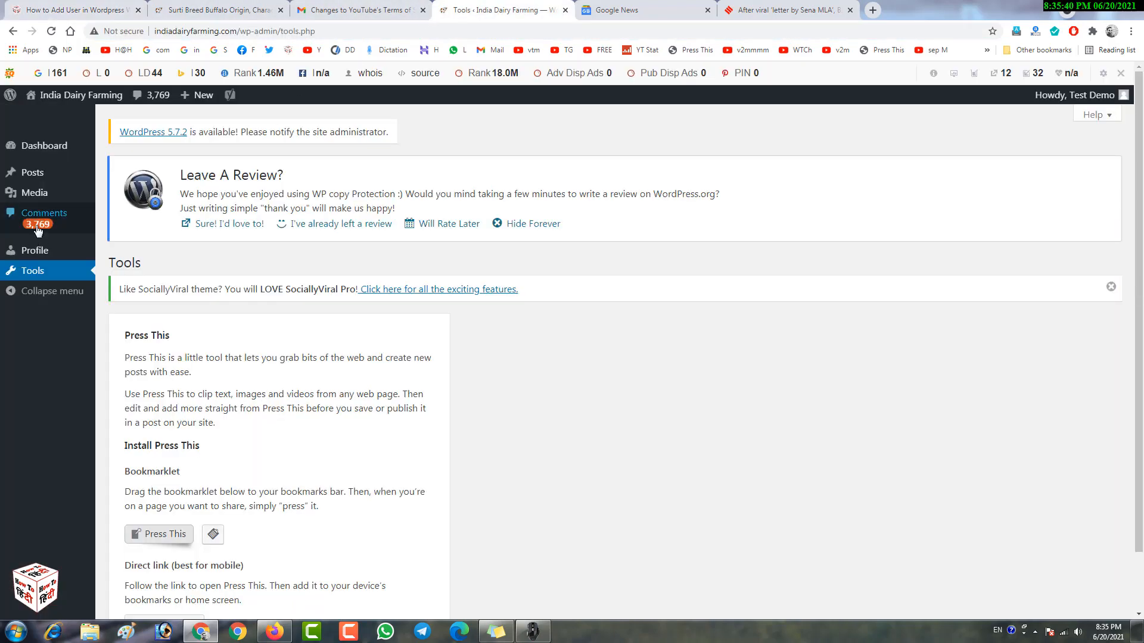
Open the test Author account's Media Library to show it can add media, then return to Edit User.
left_click_drag(2, 182, 87, 207)
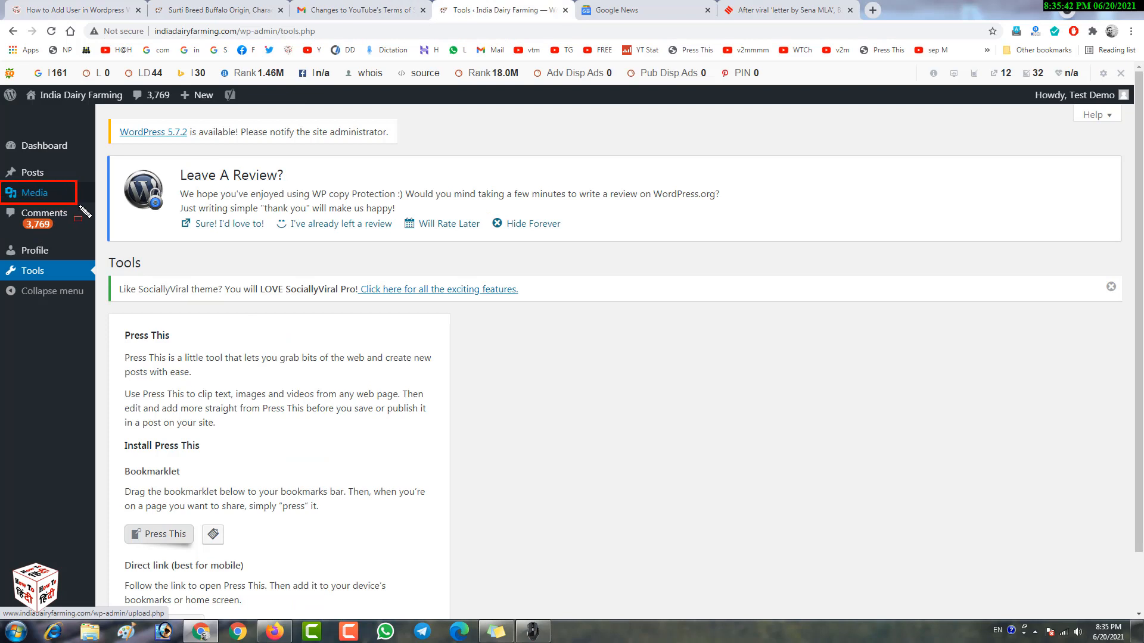
left_click(39, 194)
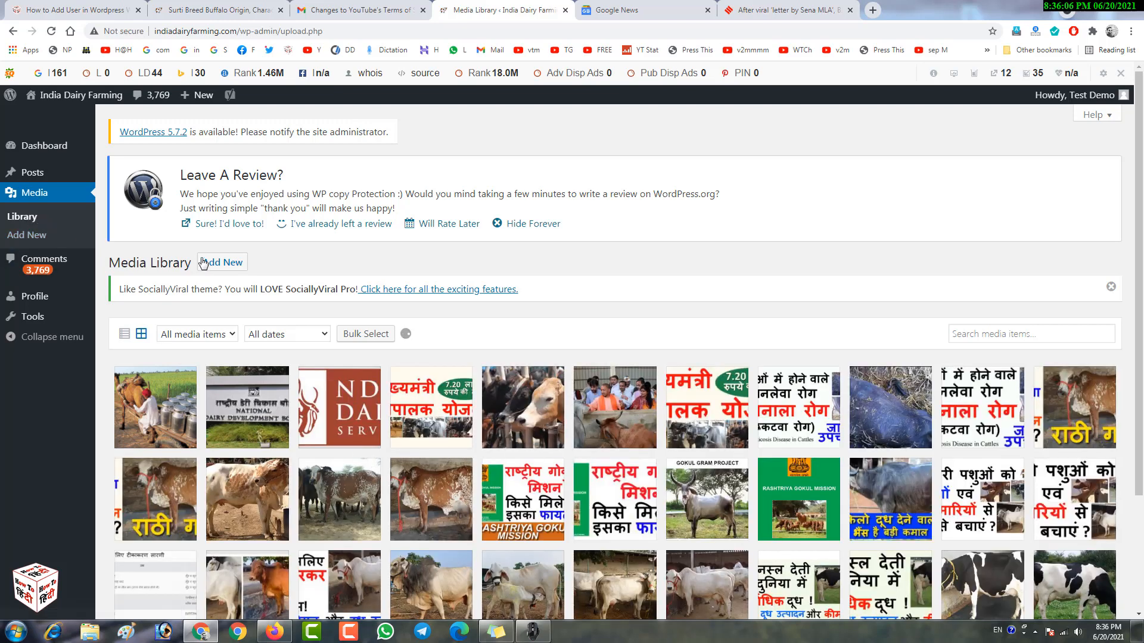
left_click_drag(190, 248, 271, 274)
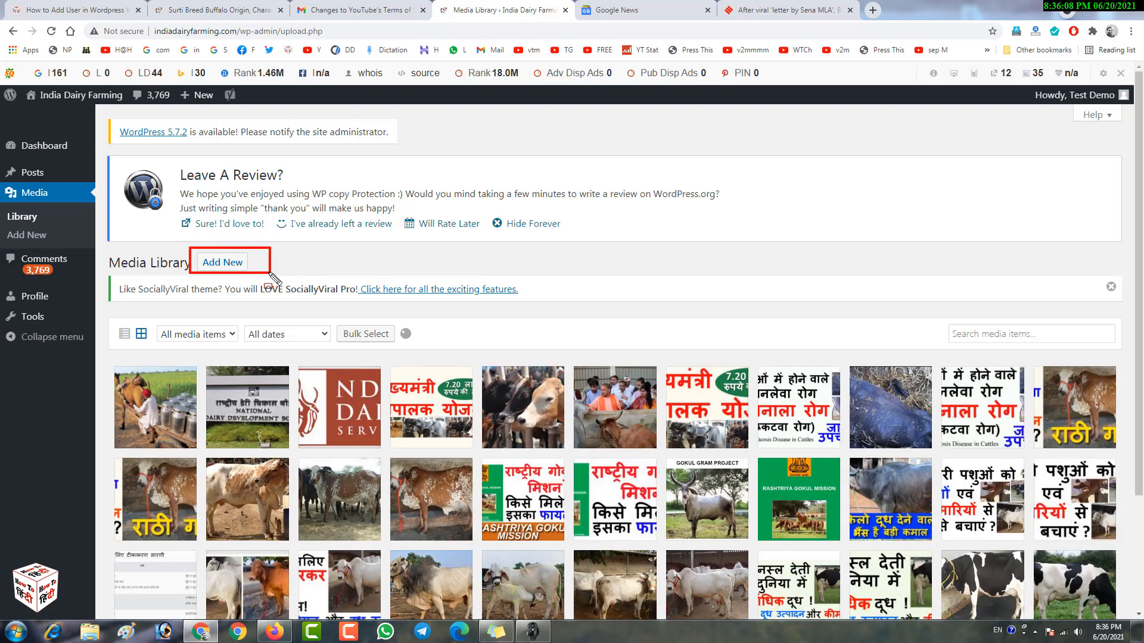
key("Escape")
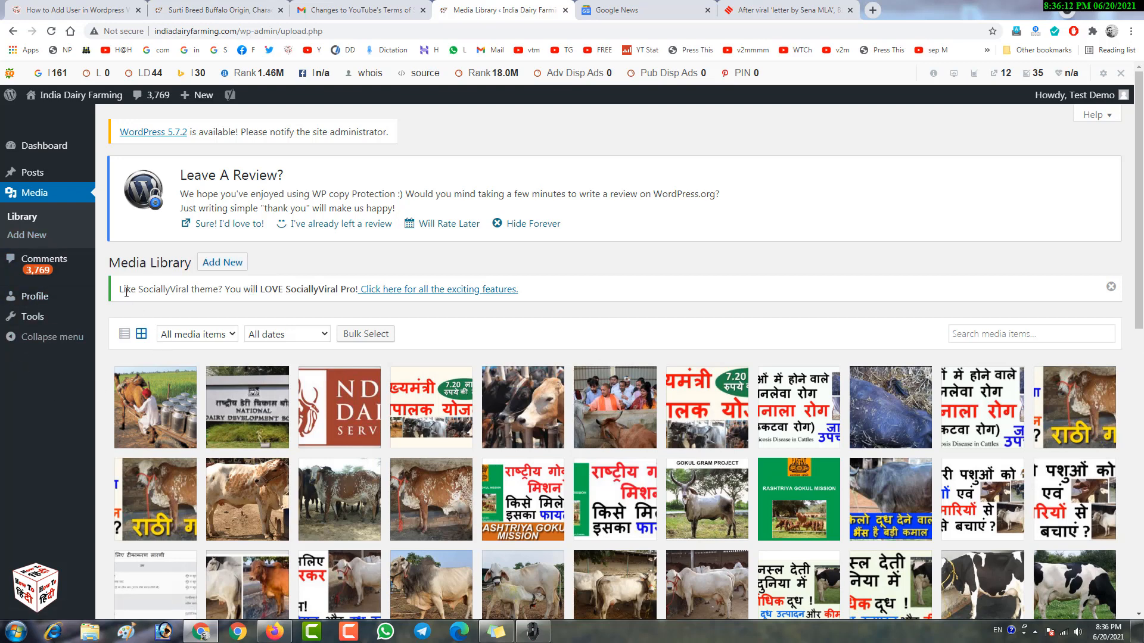
left_click(267, 628)
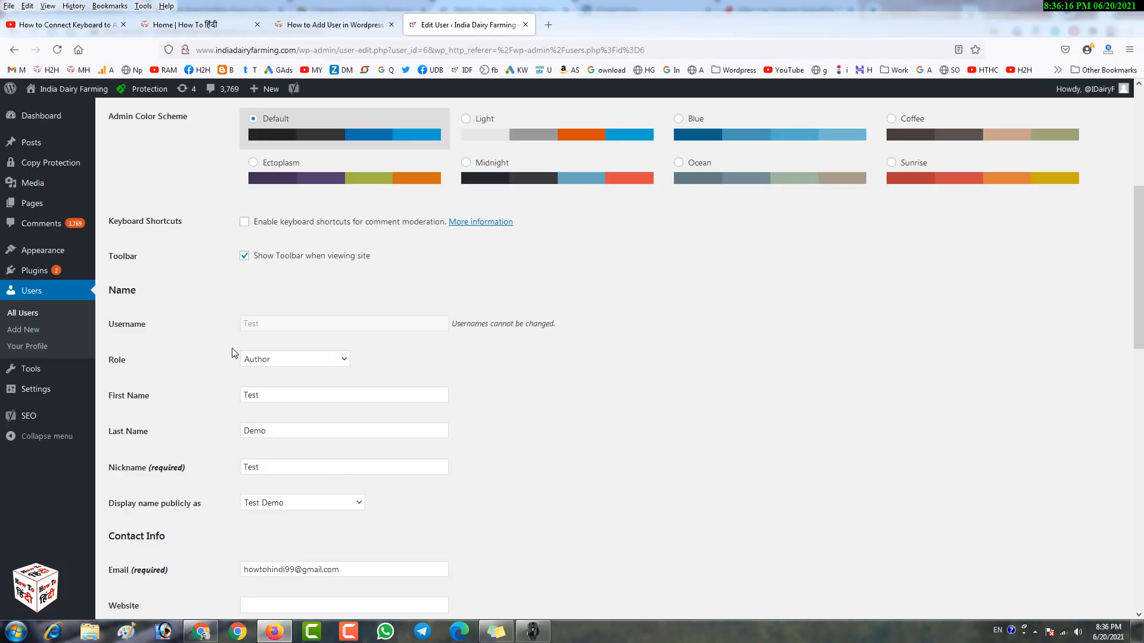
Set the test user's Role to Editor, save with Update User, and switch back to the test account.
left_click(340, 360)
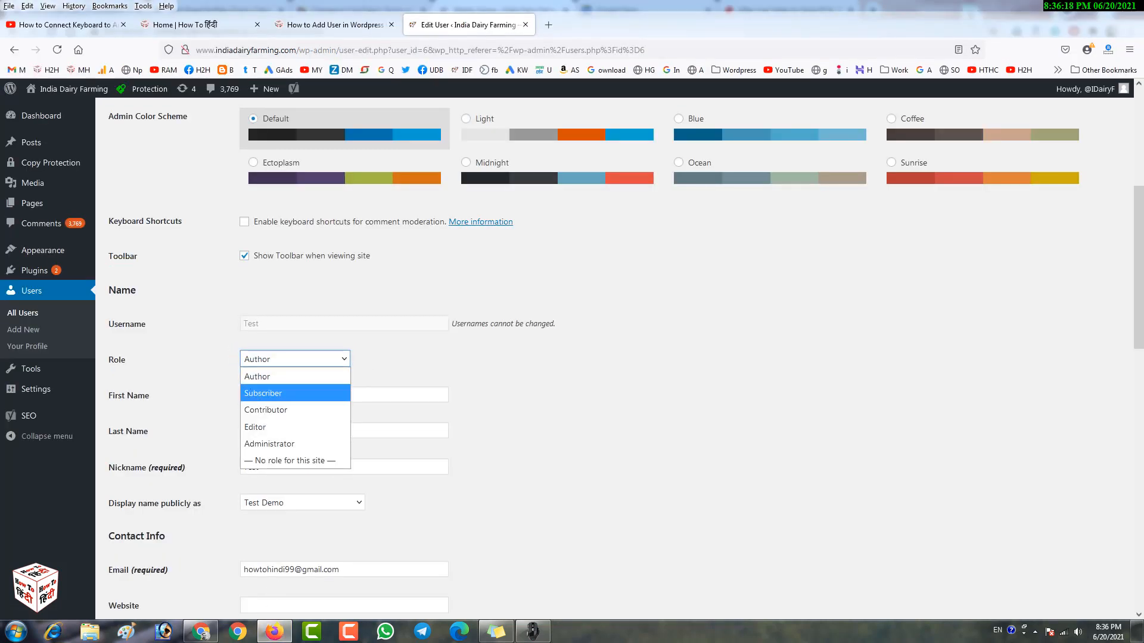
left_click_drag(237, 416, 303, 437)
key("Escape")
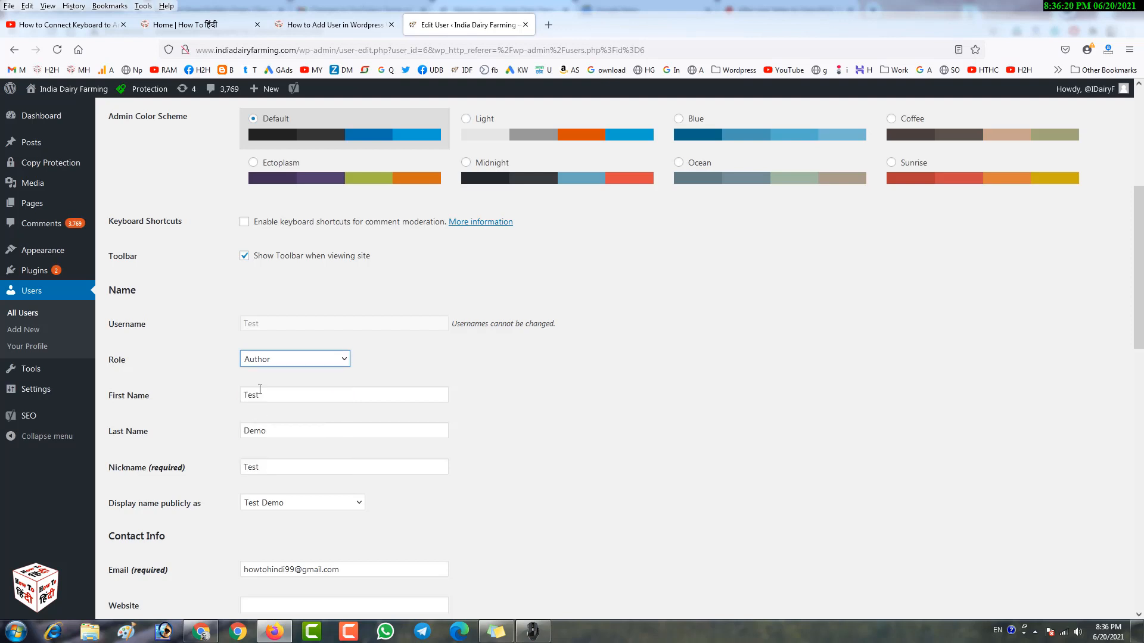
left_click(275, 359)
left_click(260, 427)
scroll(317, 395, "down", 12)
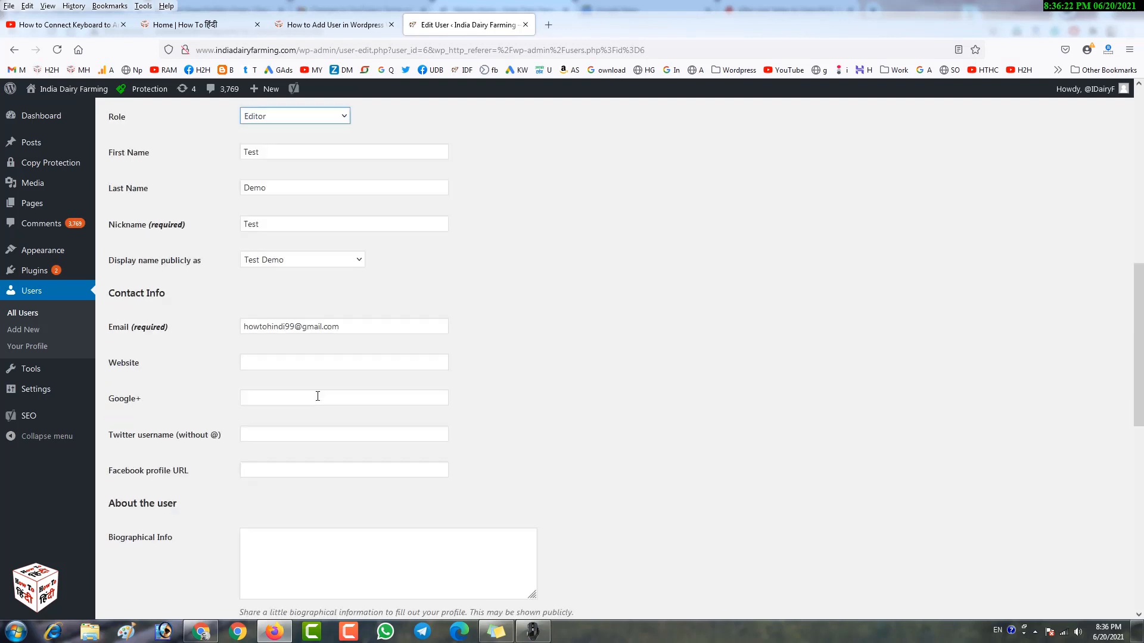
scroll(318, 400, "down", 3)
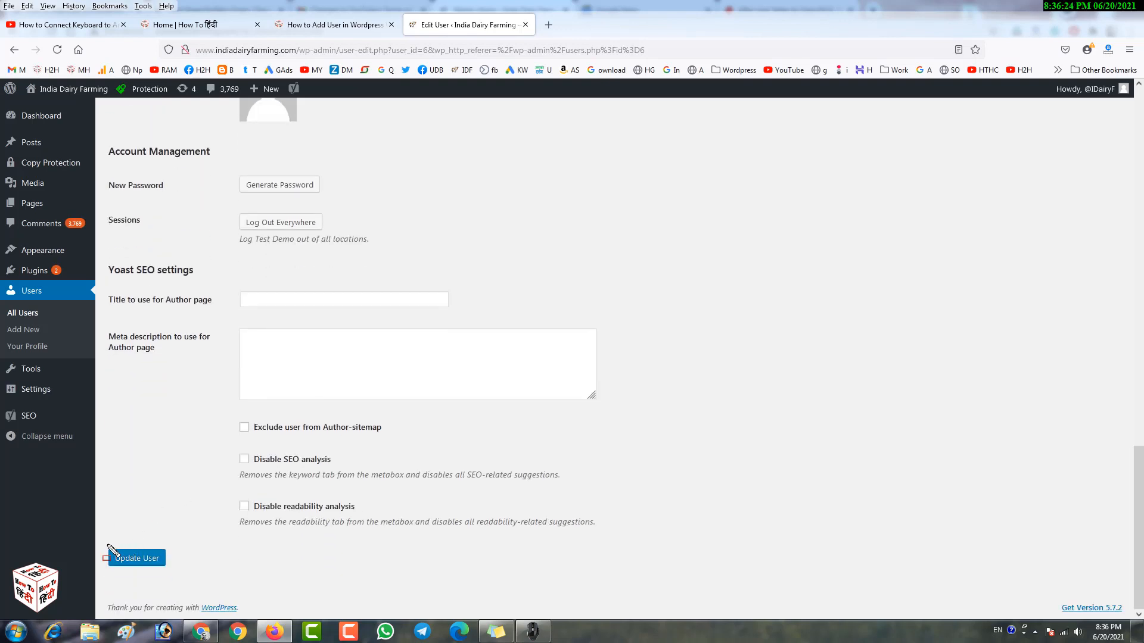
left_click(153, 551)
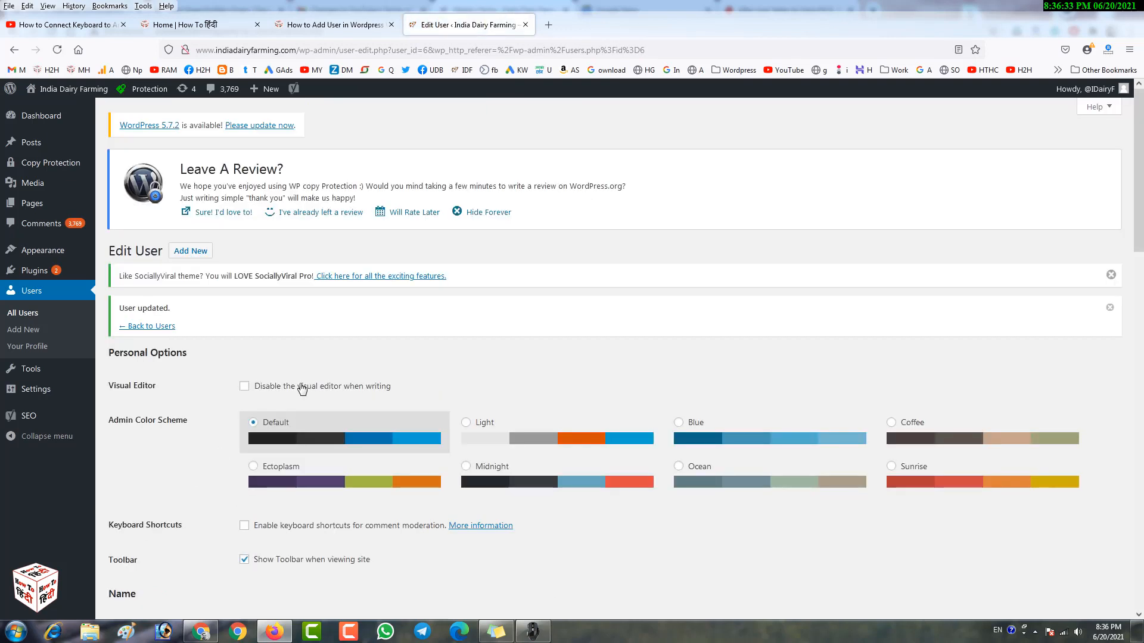
left_click(201, 632)
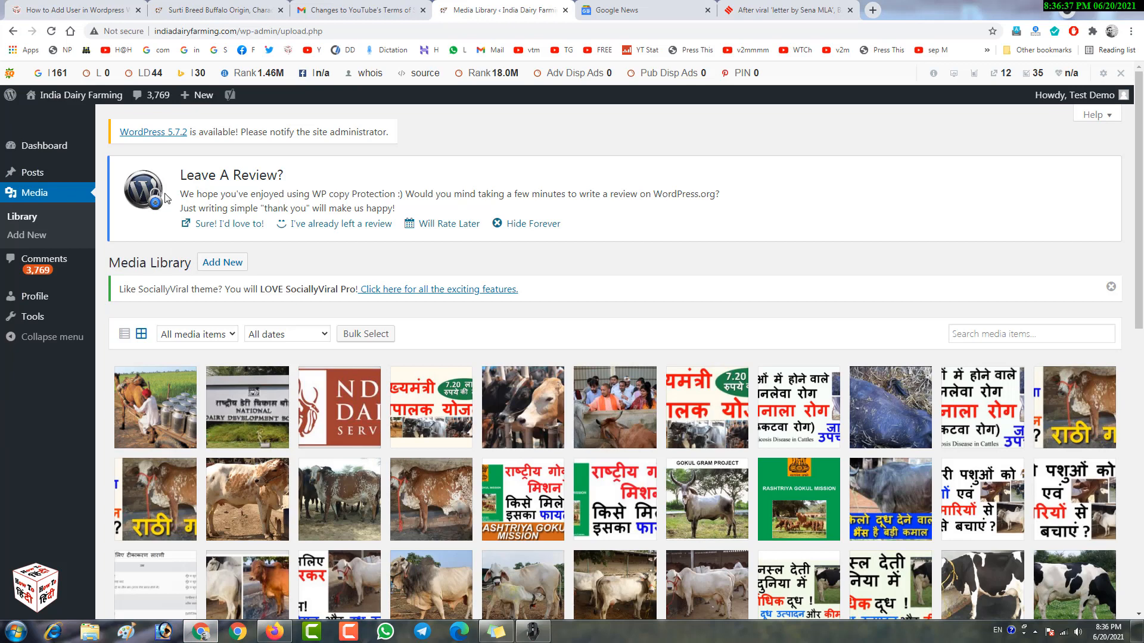
Reload the test account's dashboard and highlight the newly available Pages menu's All Pages entry.
left_click(52, 31)
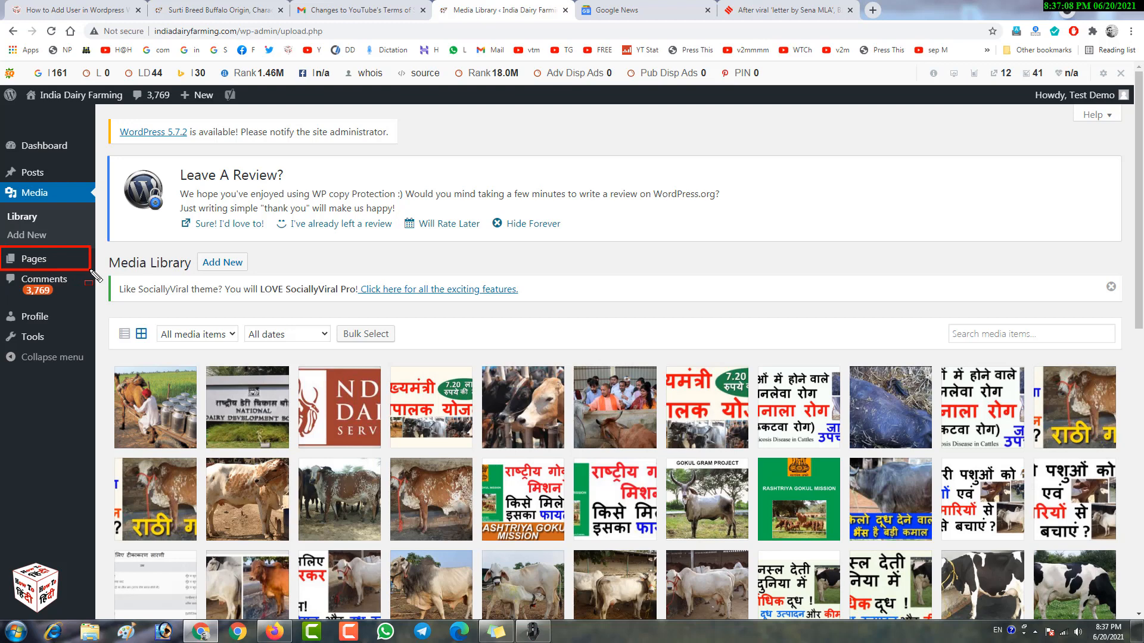
mouse_move(60, 261)
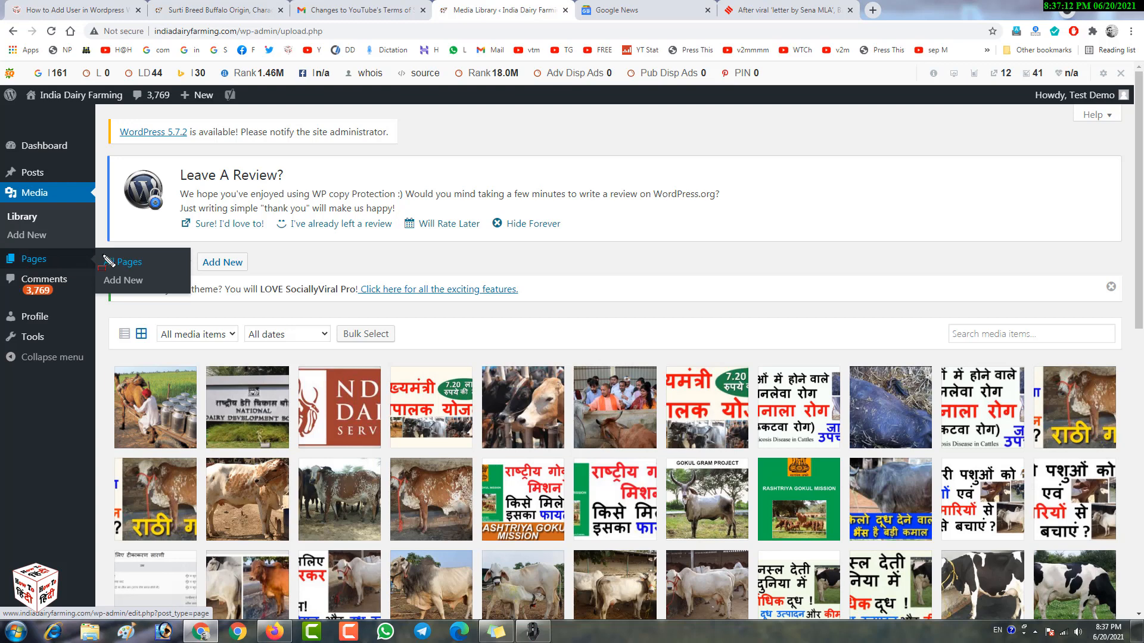
mouse_move(92, 254)
left_mouse_down()
mouse_move(181, 270)
mouse_move(161, 293)
left_mouse_up()
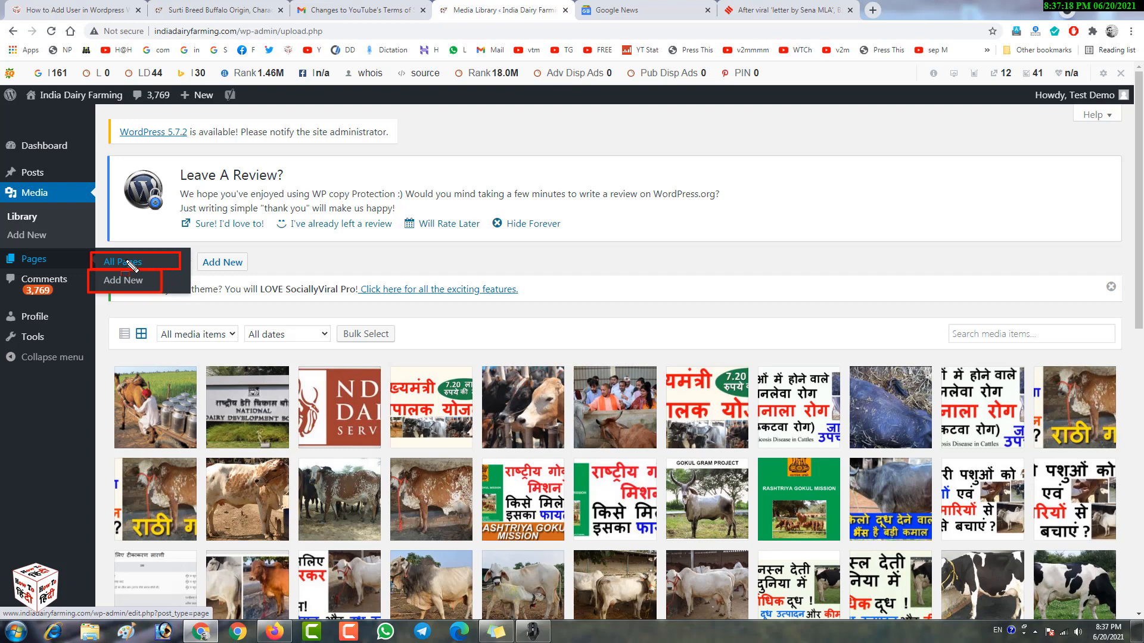
left_click_drag(48, 175, 91, 187)
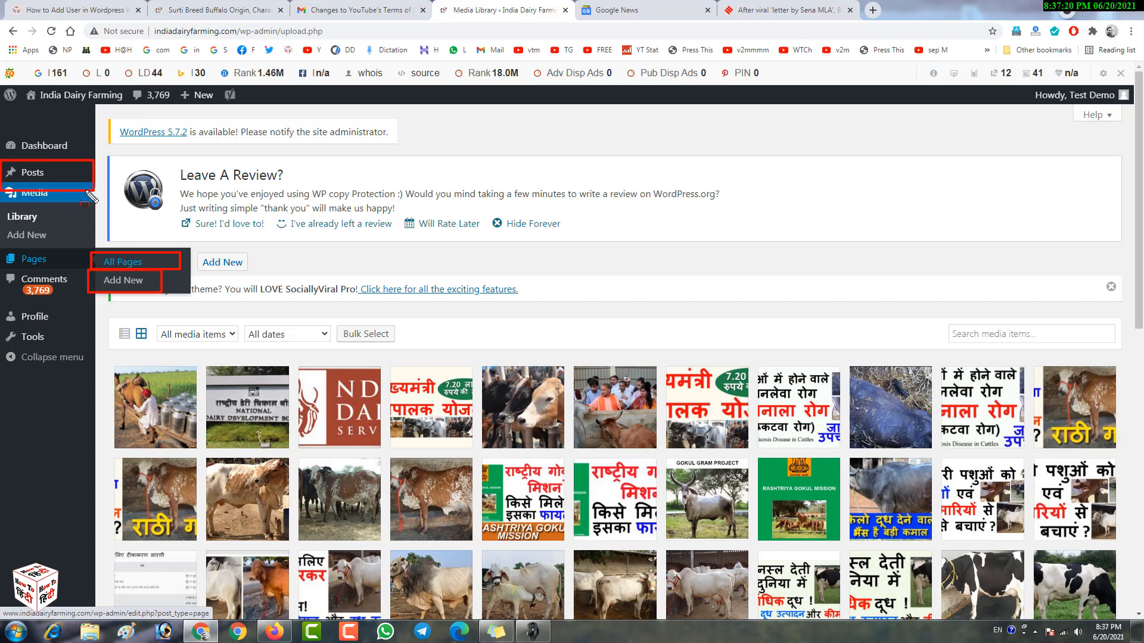
key("Escape")
Highlight the Posts submenu's All Posts, Add New and Tags entries, then switch to the Surti buffalo article.
mouse_move(60, 169)
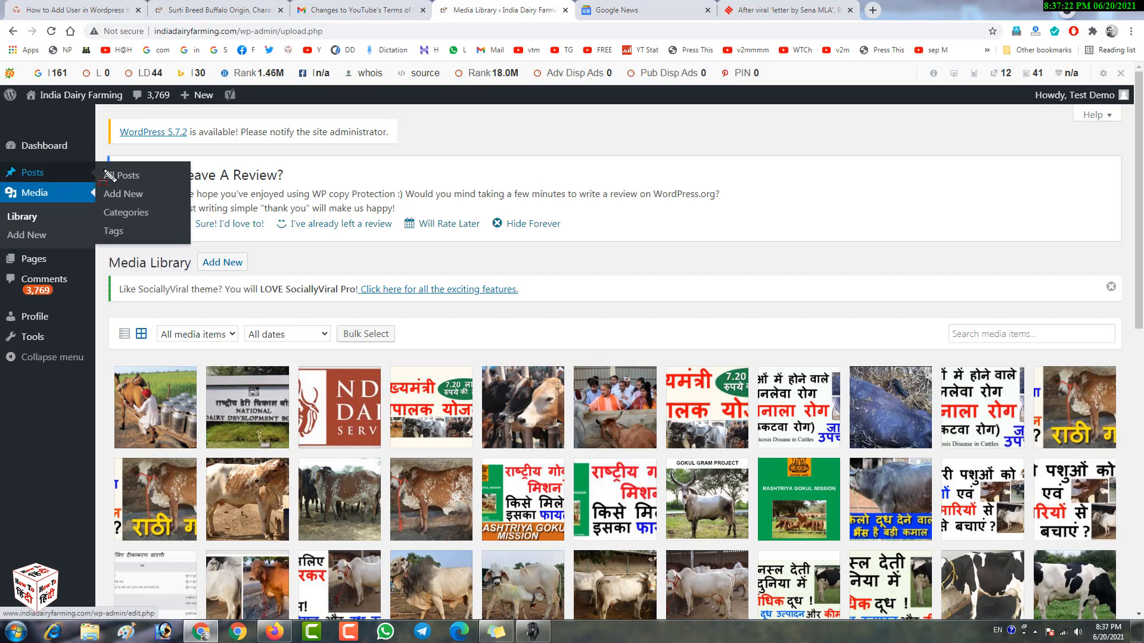
left_click_drag(97, 168, 173, 188)
mouse_move(96, 187)
left_mouse_down()
mouse_move(164, 203)
mouse_move(171, 224)
left_mouse_up()
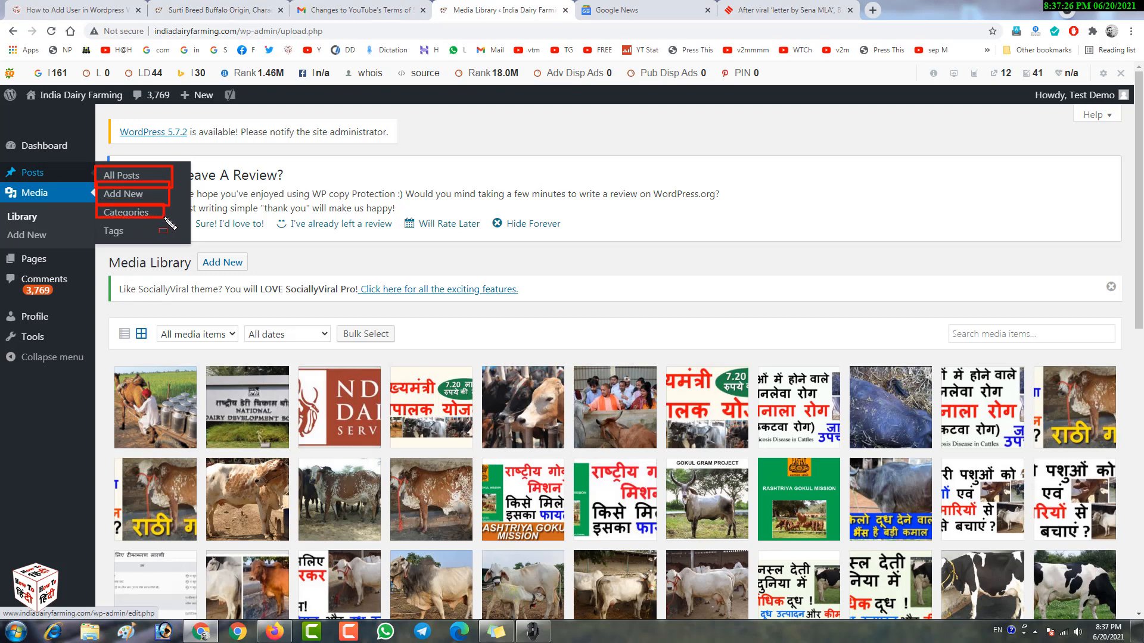
left_click_drag(89, 222, 170, 242)
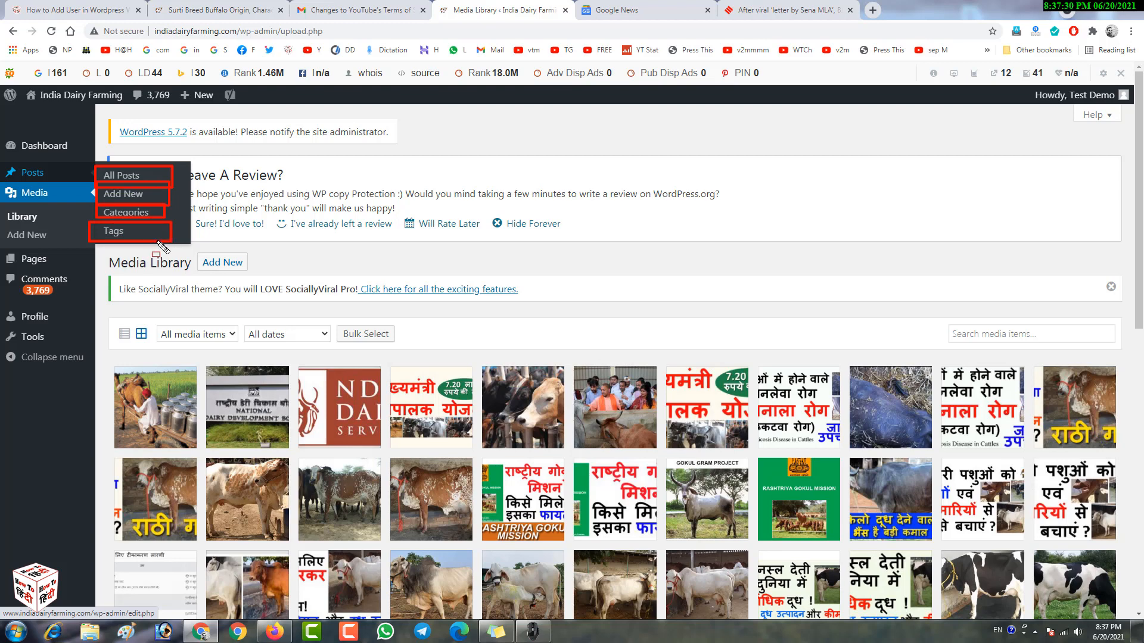
key("Escape")
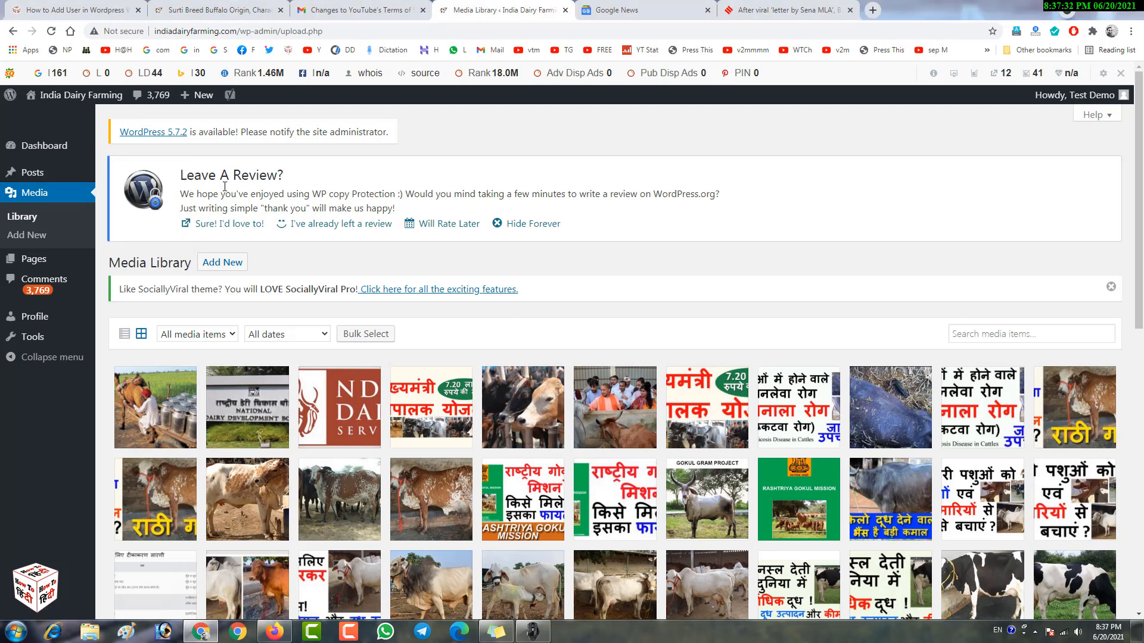
left_click(236, 7)
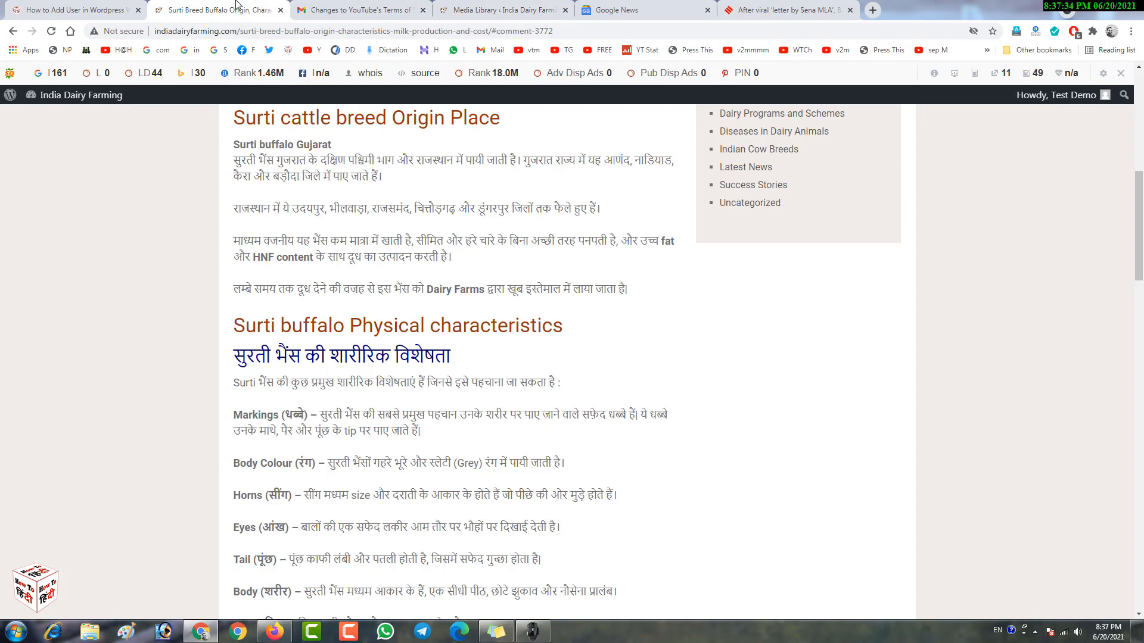
On the How to Add User article, outline the Editor column's Publish, Delete, Edit Others' and Private Pages rows.
key("ctrl+shift+Tab")
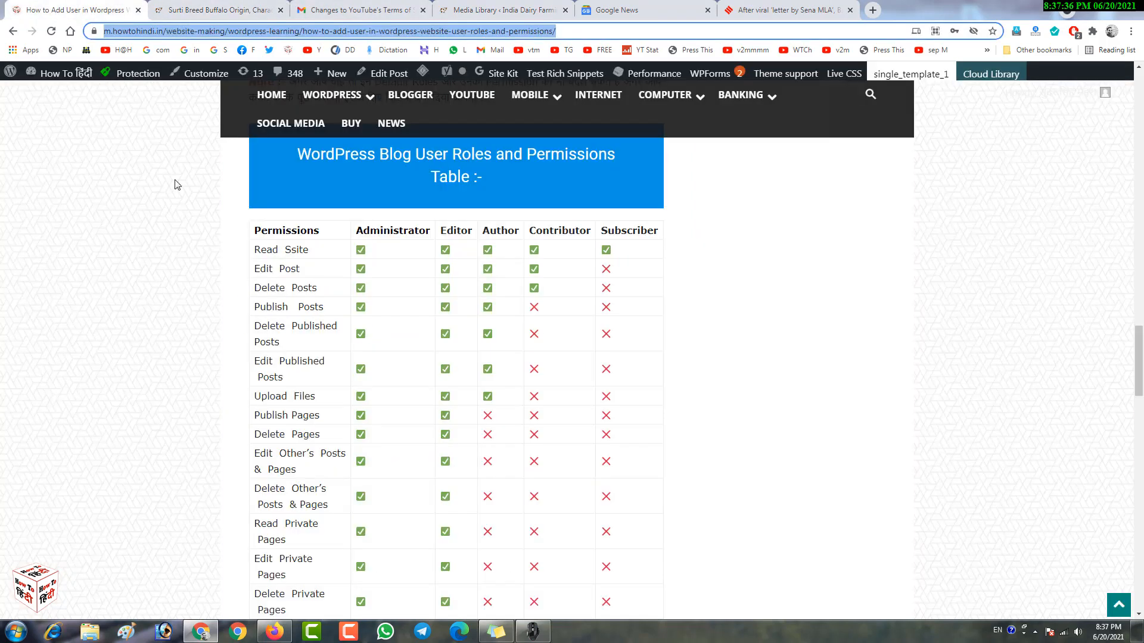
key("ctrl+shift+d")
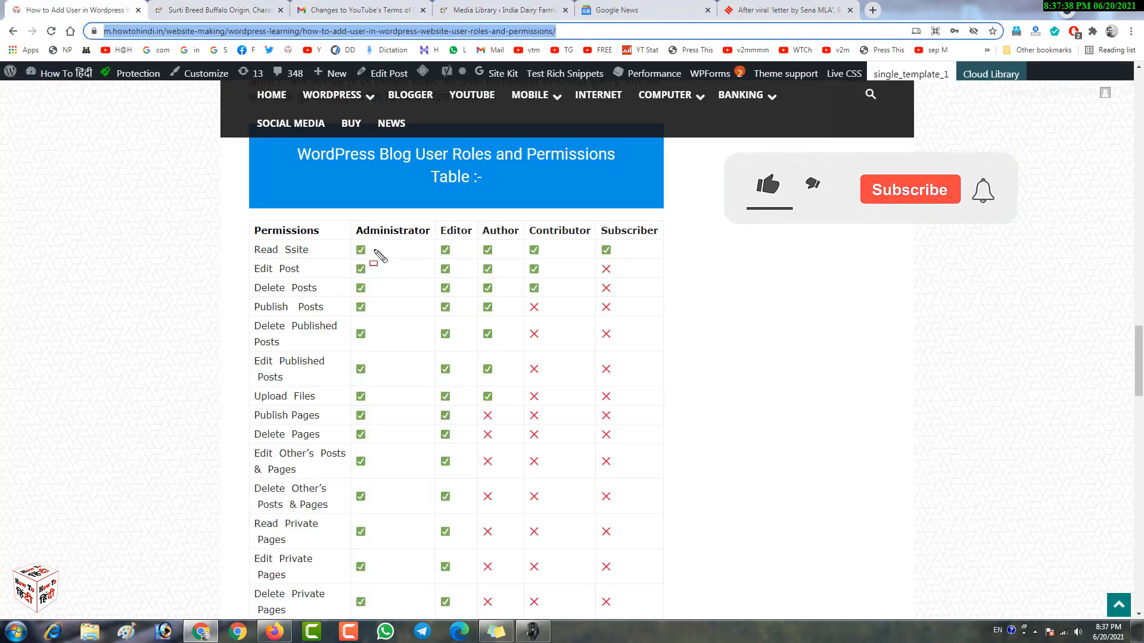
left_click_drag(432, 218, 464, 617)
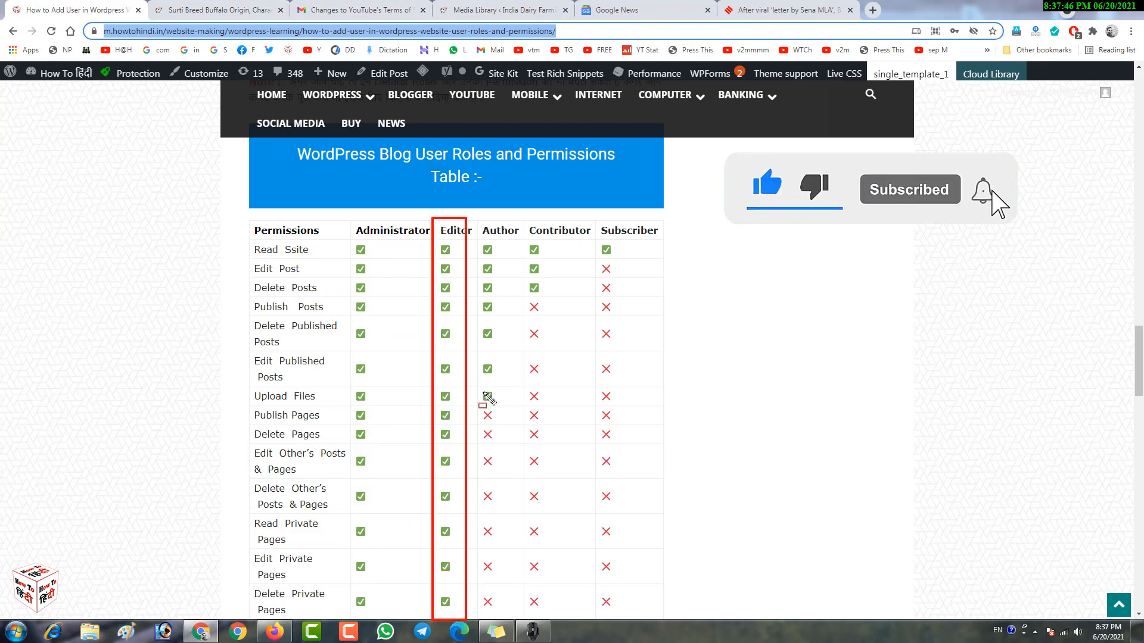
mouse_move(246, 406)
left_mouse_down()
mouse_move(315, 448)
mouse_move(348, 427)
left_mouse_up()
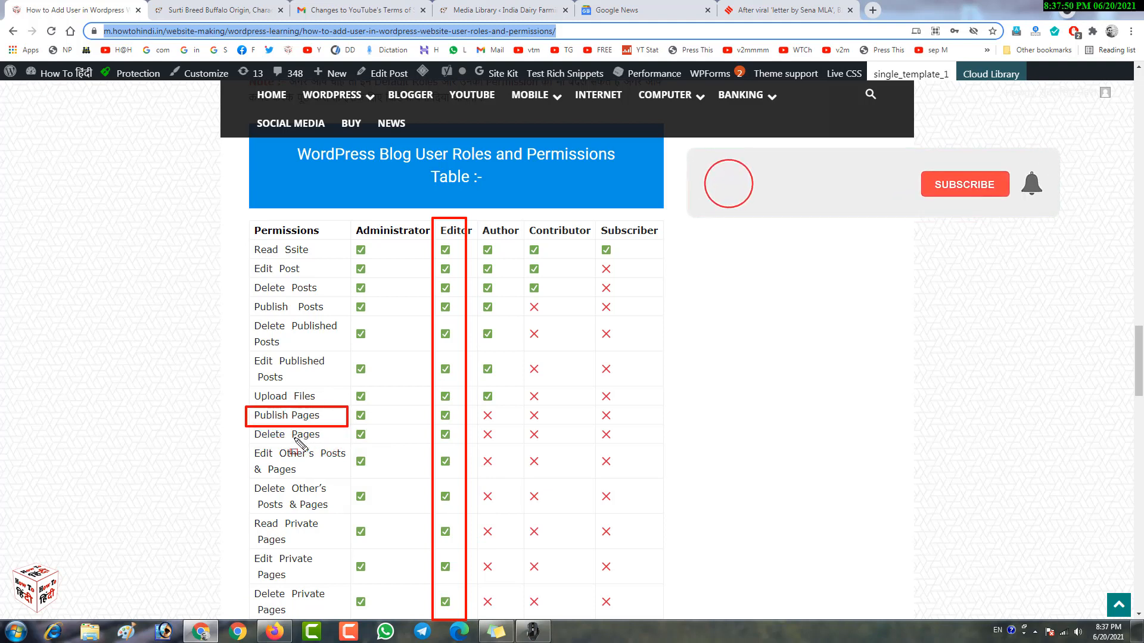
left_click_drag(239, 421, 357, 481)
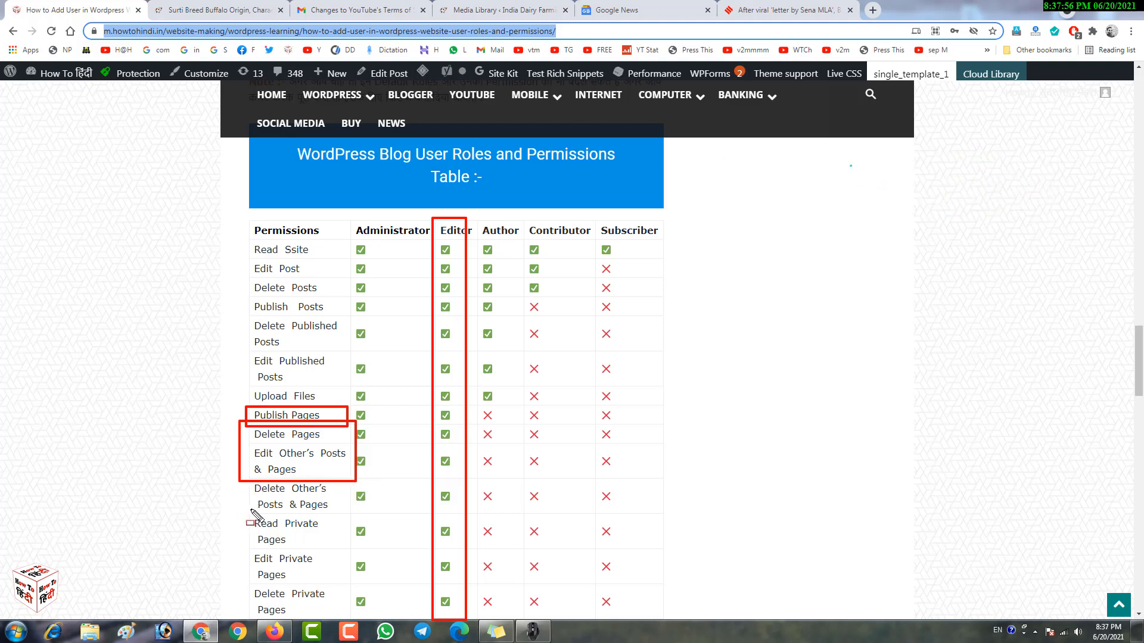
left_click_drag(247, 513, 351, 549)
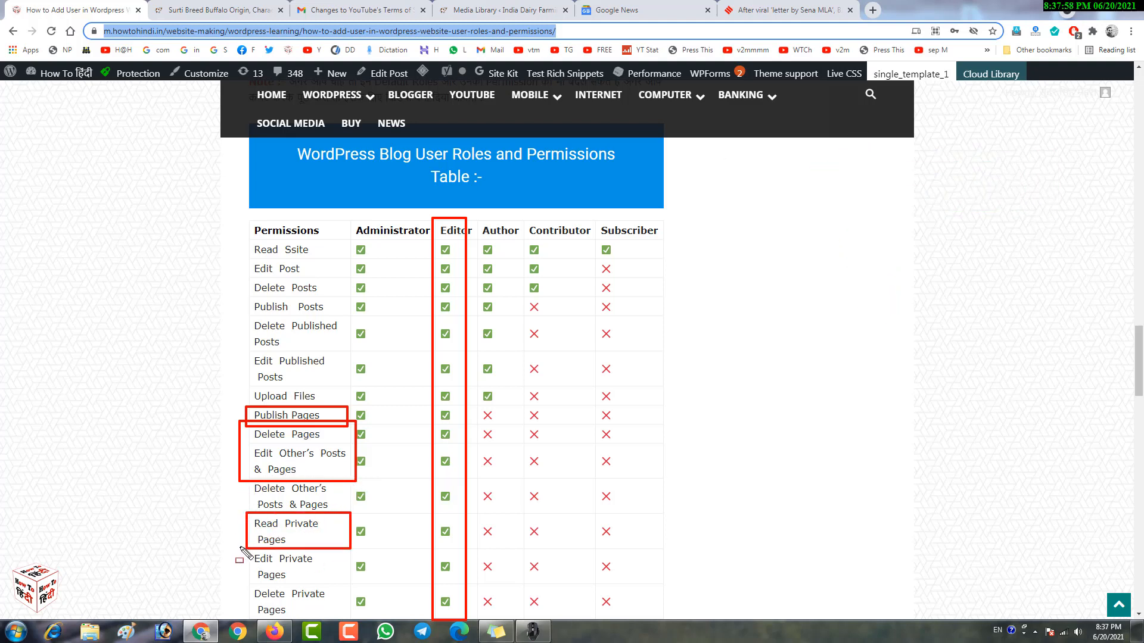
left_click_drag(241, 546, 333, 580)
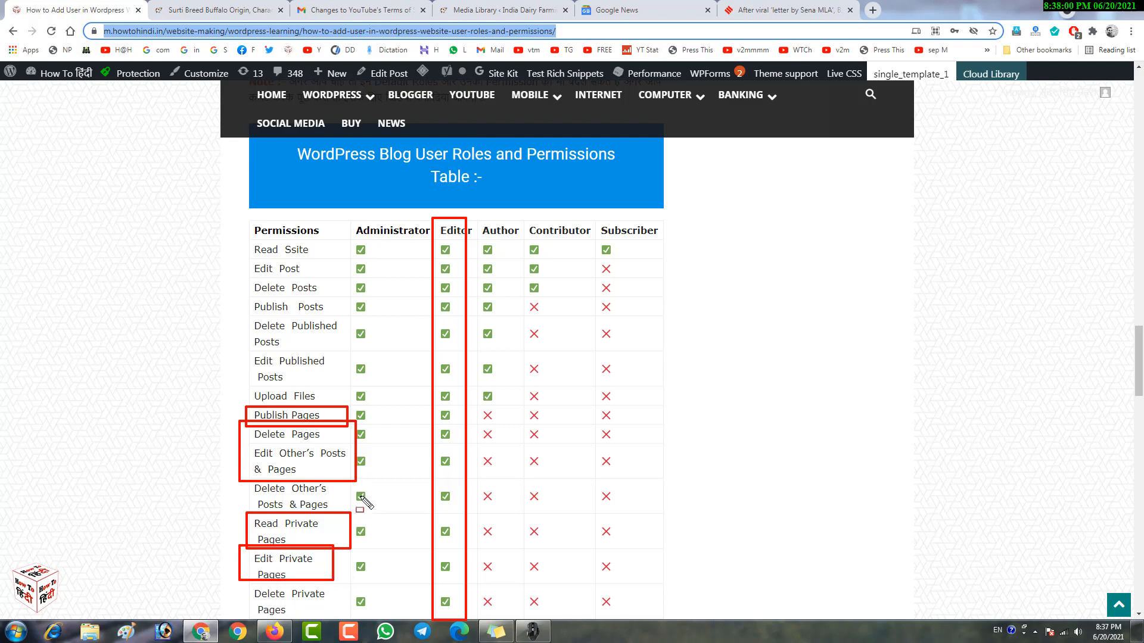
key("Escape")
key("ctrl+minus")
Outline the Manage Categories, Moderate Comments, Activate Plugins and Create-through-Delete Users rows further down the table.
scroll(361, 495, "down", 3)
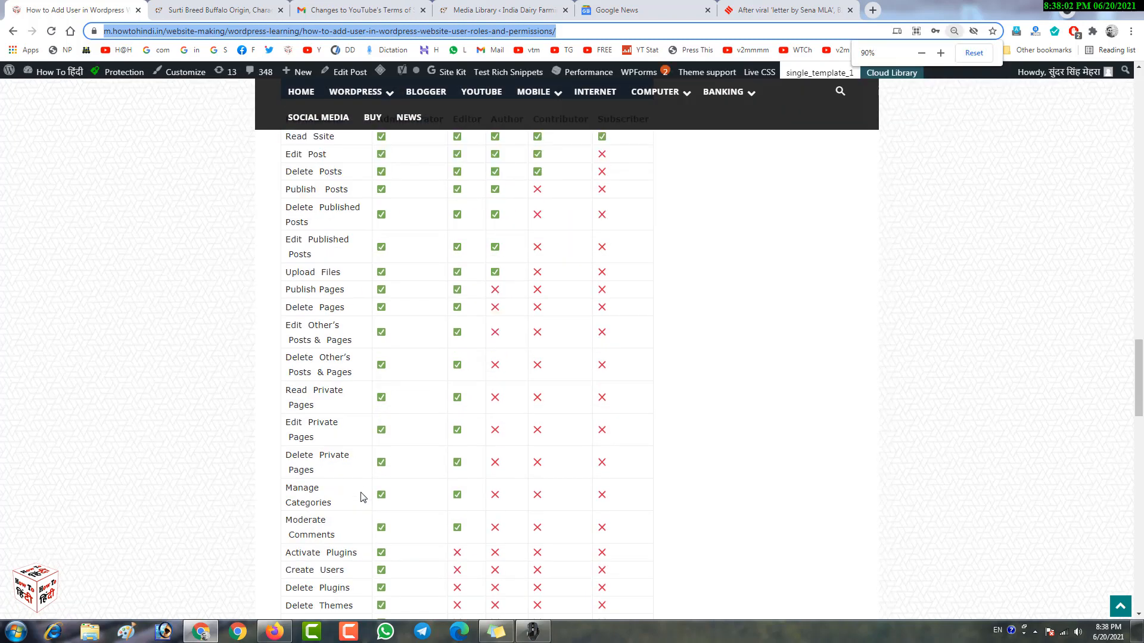
key("ctrl+shift+d")
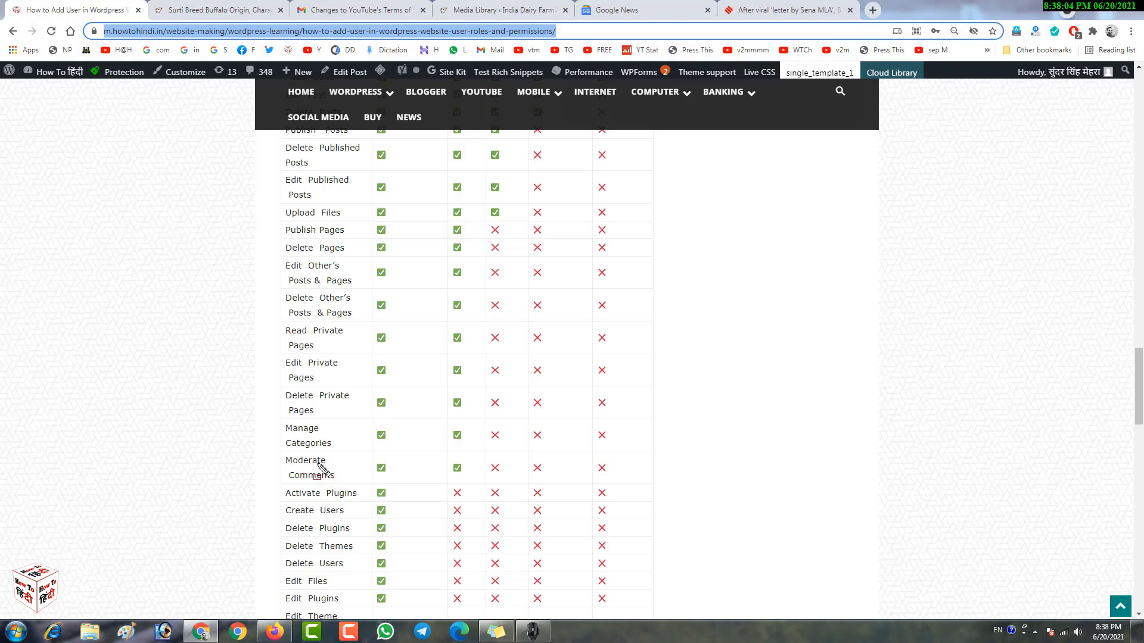
left_click_drag(272, 418, 366, 457)
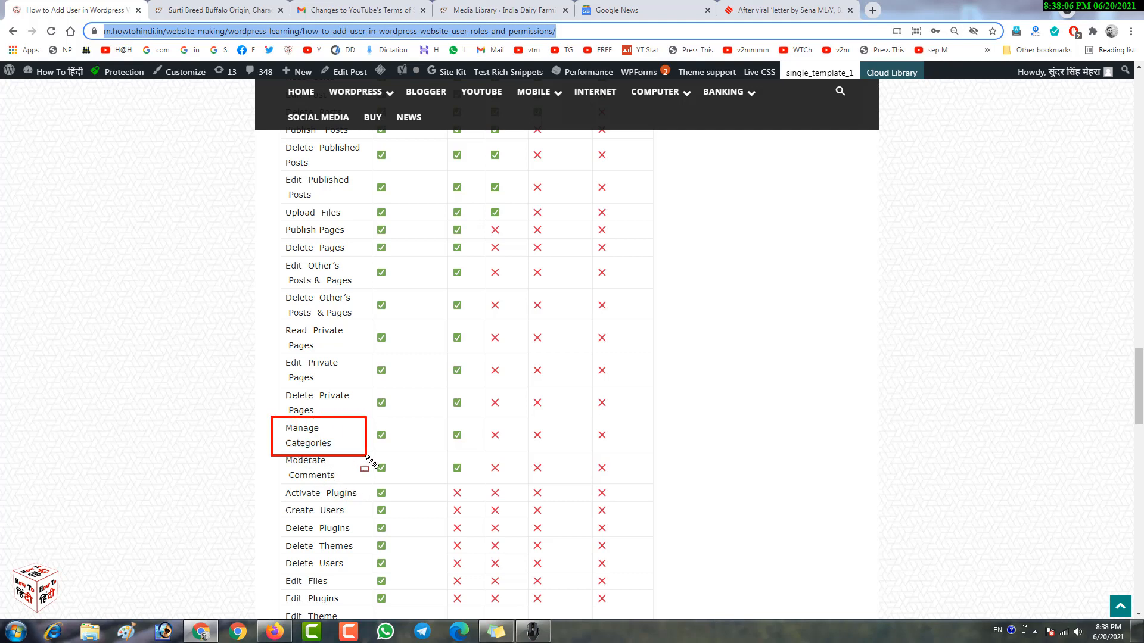
mouse_move(273, 454)
left_mouse_down()
mouse_move(355, 490)
mouse_move(376, 486)
left_mouse_up()
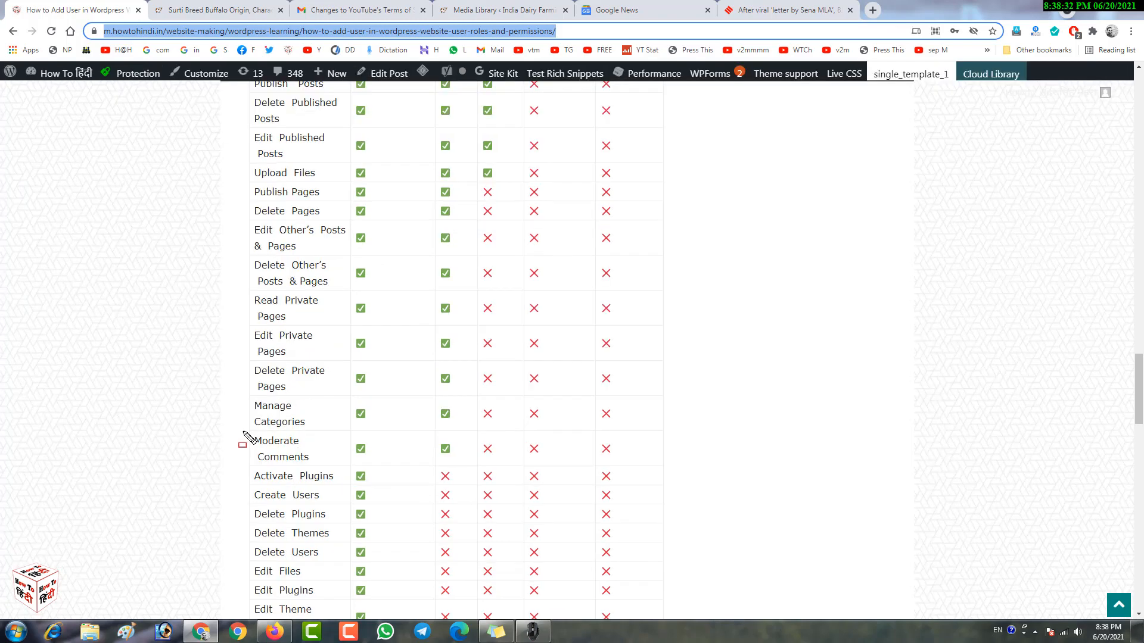
mouse_move(244, 433)
left_mouse_down()
mouse_move(301, 454)
mouse_move(478, 464)
left_mouse_up()
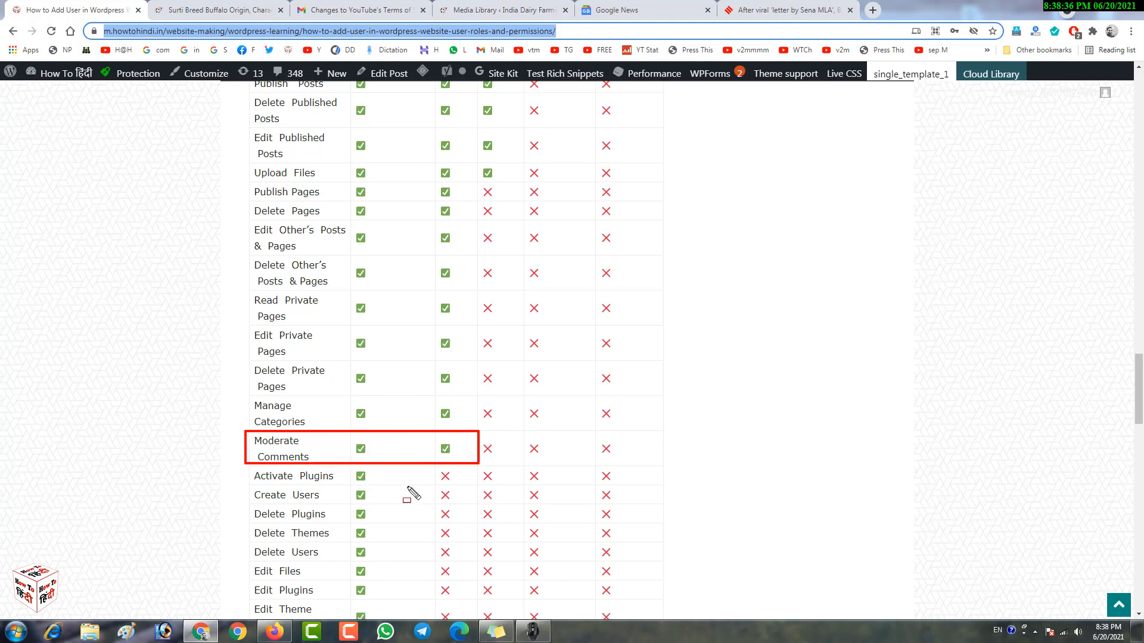
left_click_drag(241, 463, 372, 486)
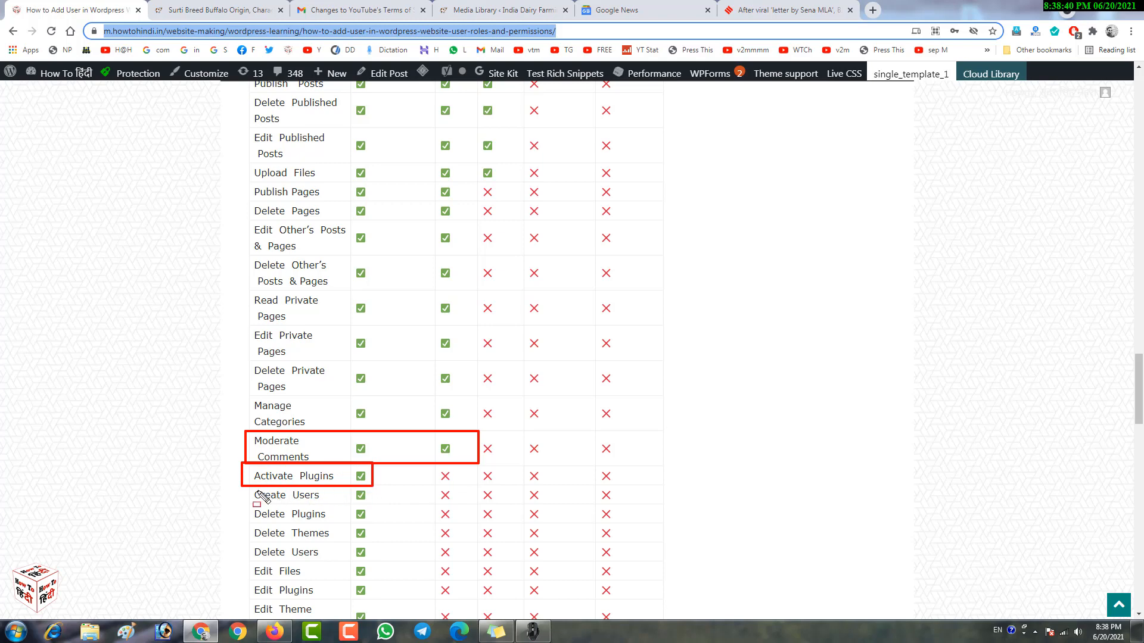
mouse_move(239, 488)
left_mouse_down()
mouse_move(390, 513)
mouse_move(359, 560)
left_mouse_up()
key("Escape")
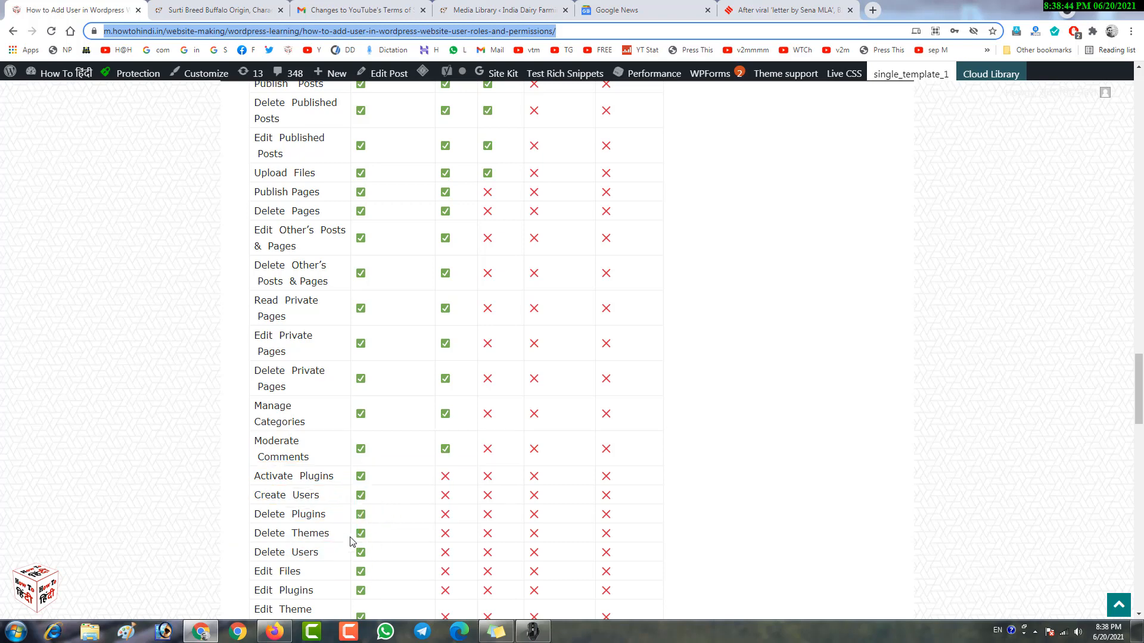
Scroll through the remaining permissions table and role descriptions, then return to Firefox's Edit User page.
scroll(358, 516, "down", 2)
scroll(358, 516, "down", 9)
scroll(358, 516, "up", 7)
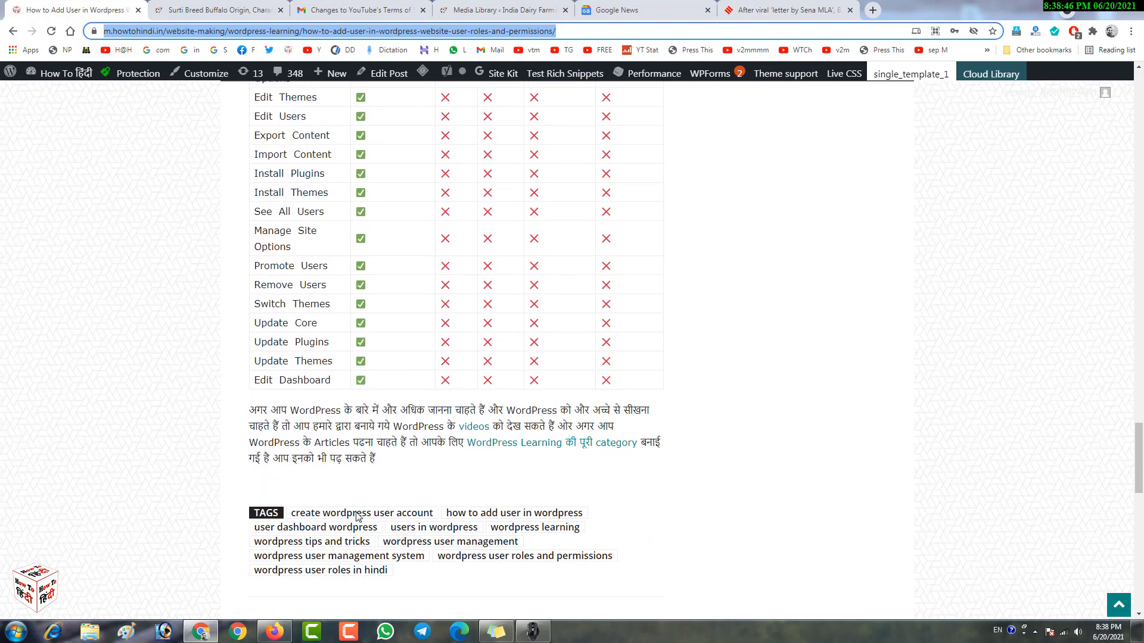
scroll(358, 516, "up", 20)
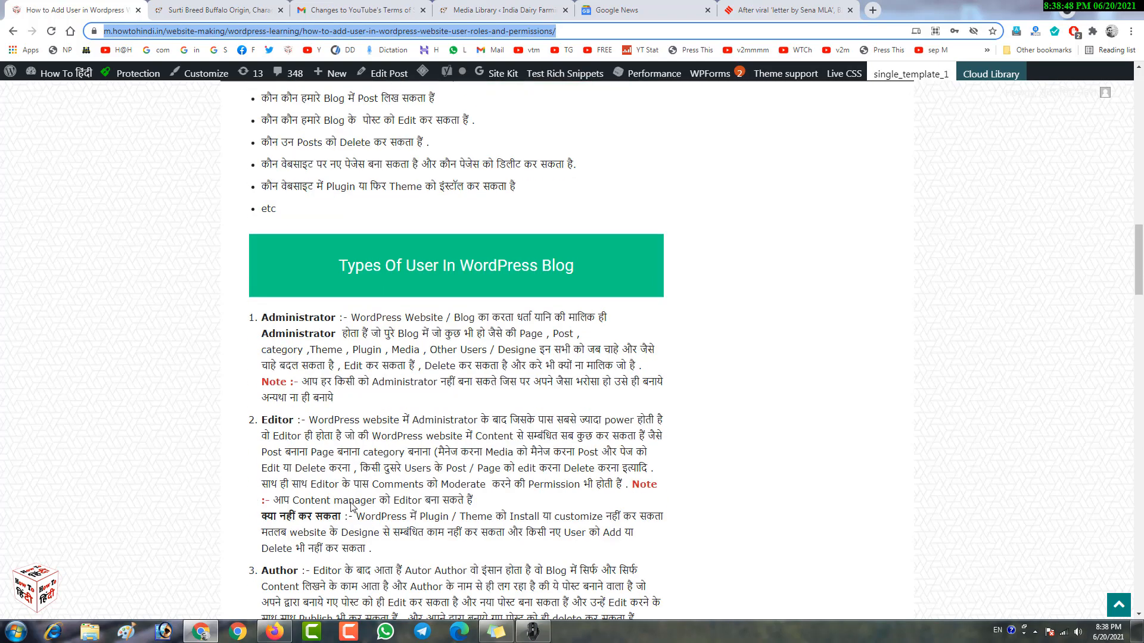
scroll(341, 483, "up", 15)
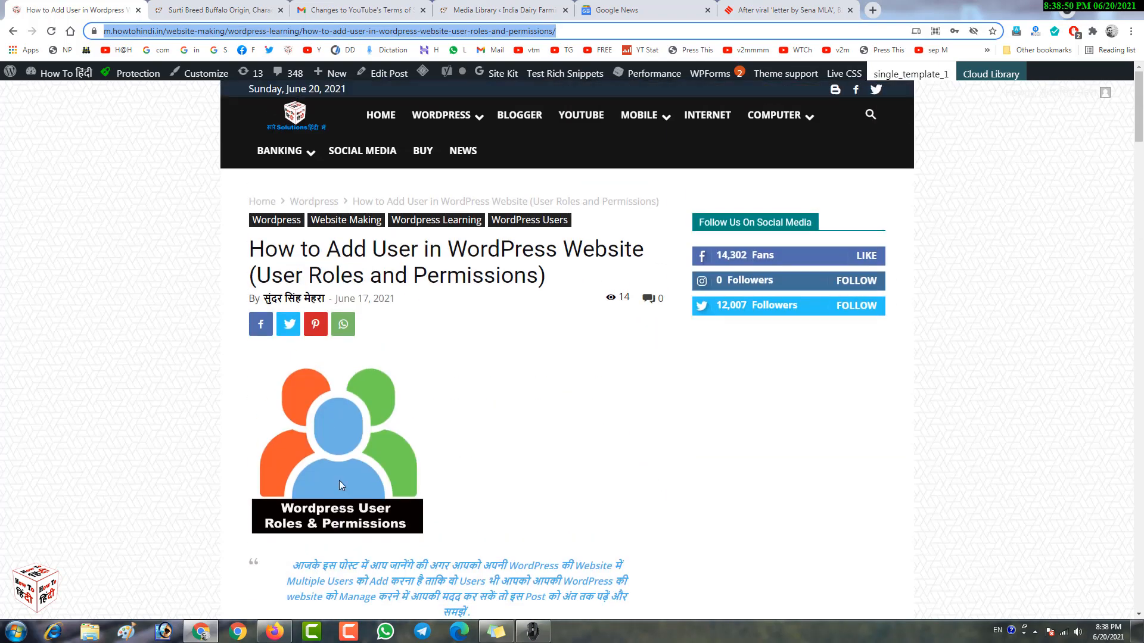
scroll(324, 456, "down", 14)
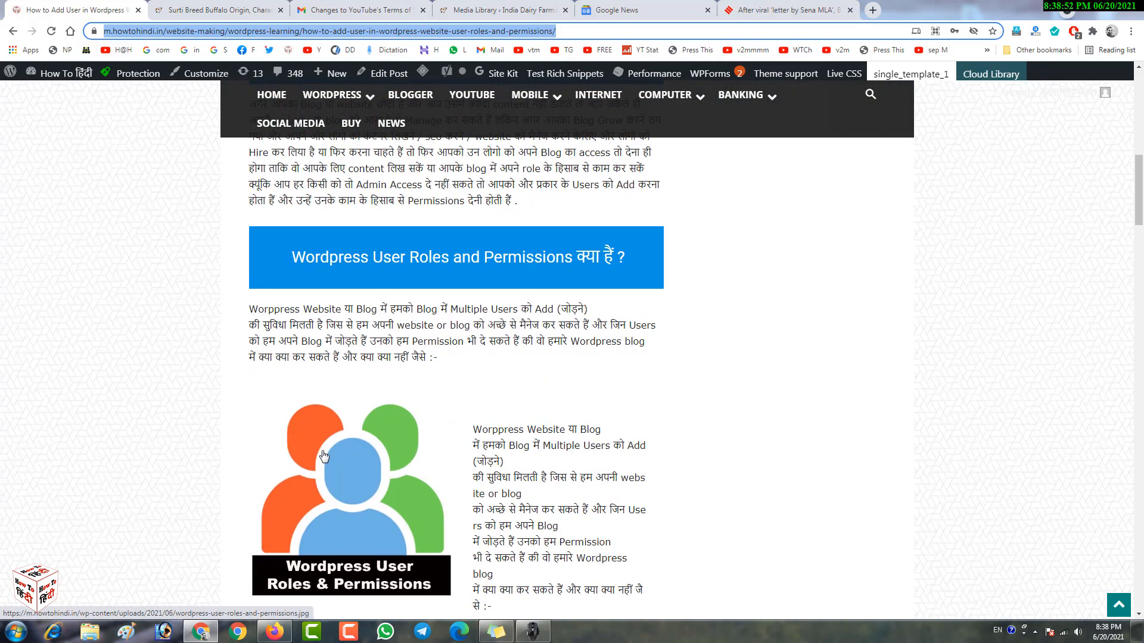
scroll(323, 456, "down", 10)
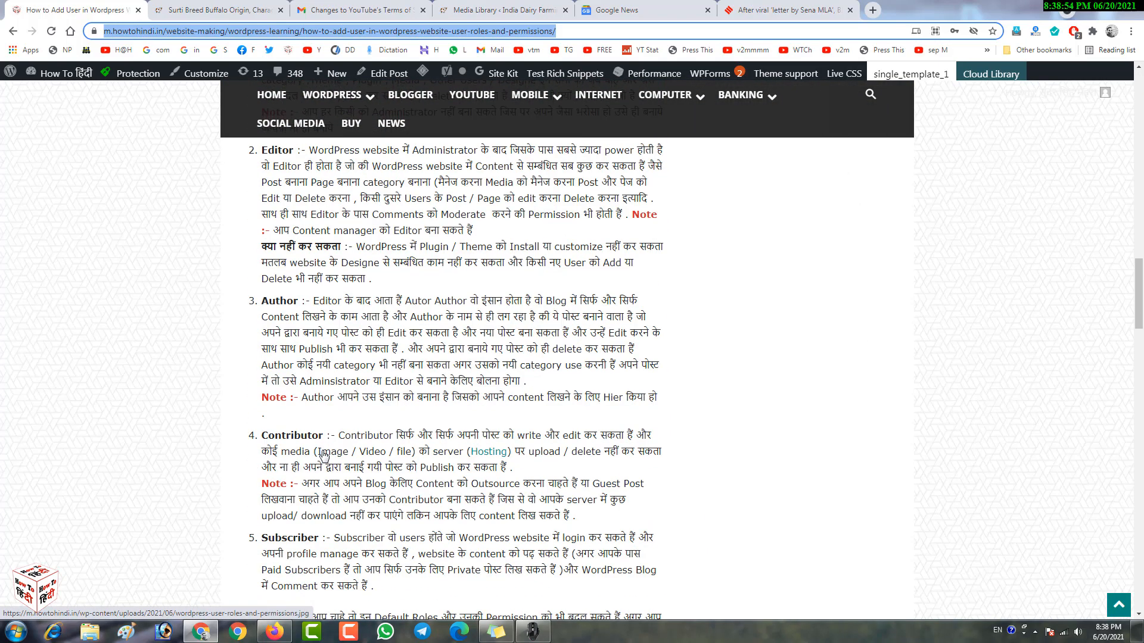
scroll(324, 456, "down", 2)
scroll(250, 344, "up", 7)
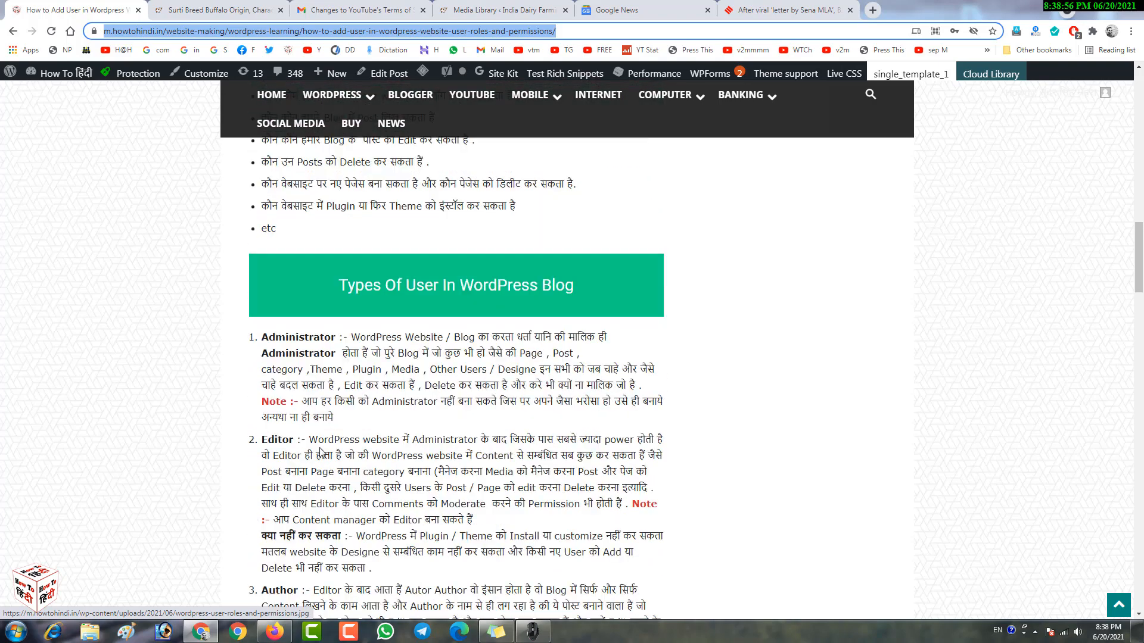
mouse_move(250, 344)
left_mouse_down()
mouse_move(703, 519)
mouse_move(709, 619)
left_mouse_up()
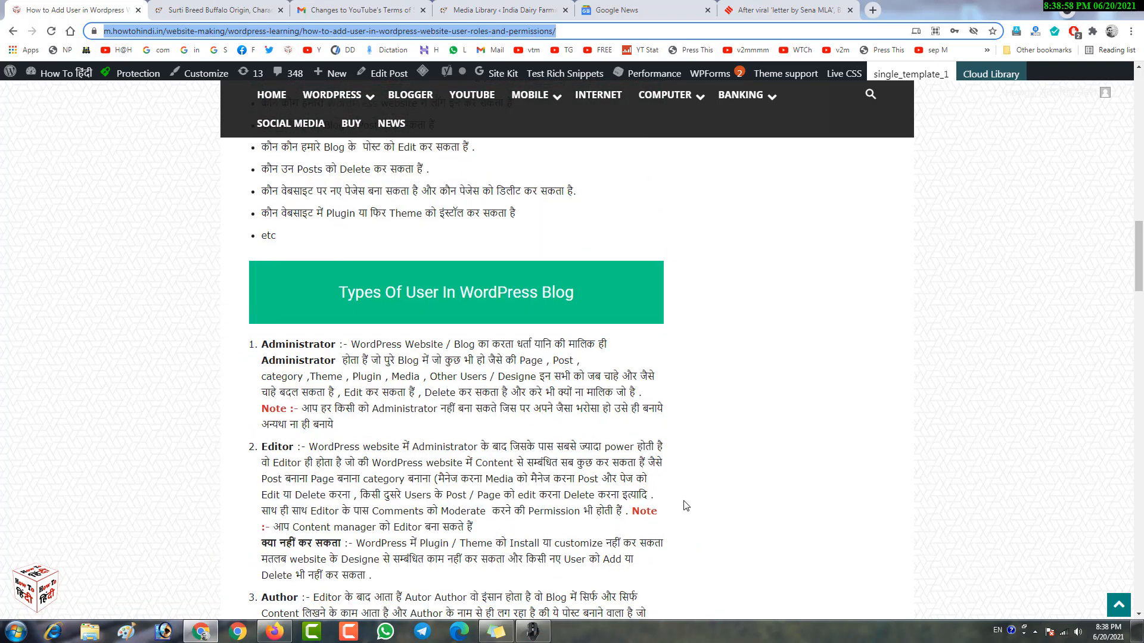
scroll(686, 505, "down", 5)
scroll(685, 506, "down", 15)
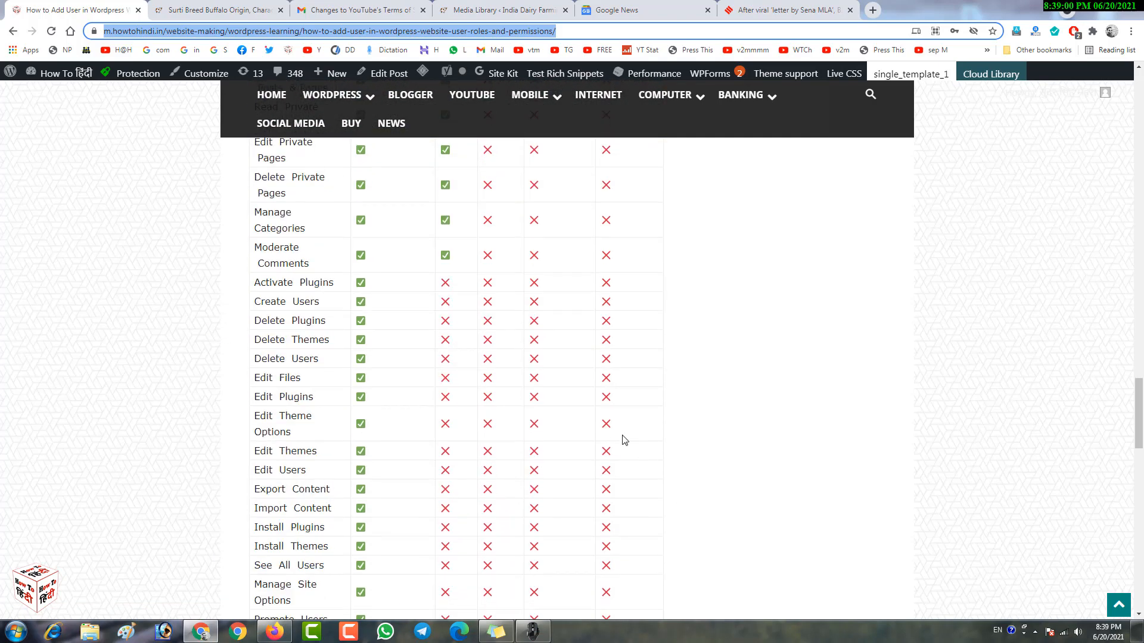
scroll(736, 403, "down", 11)
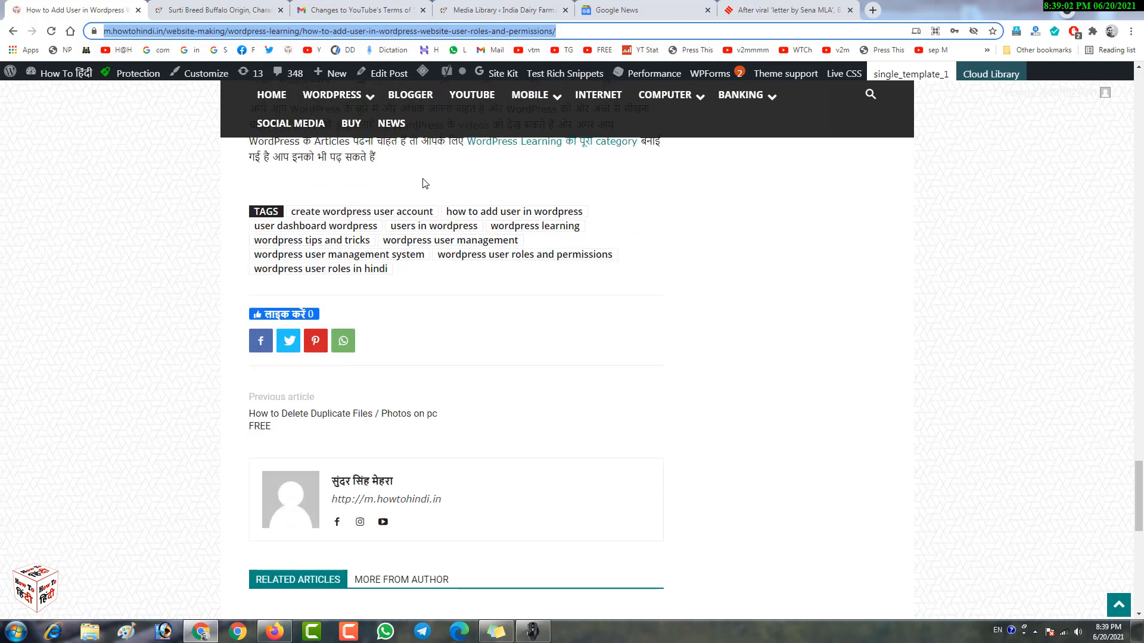
scroll(466, 341, "up", 7)
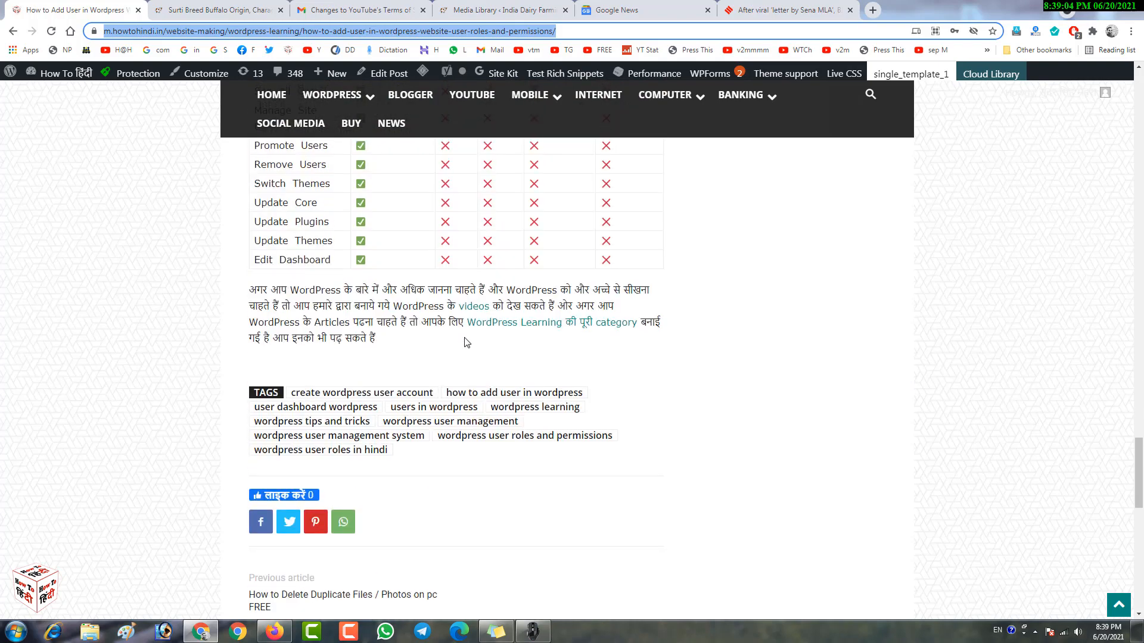
scroll(465, 341, "up", 20)
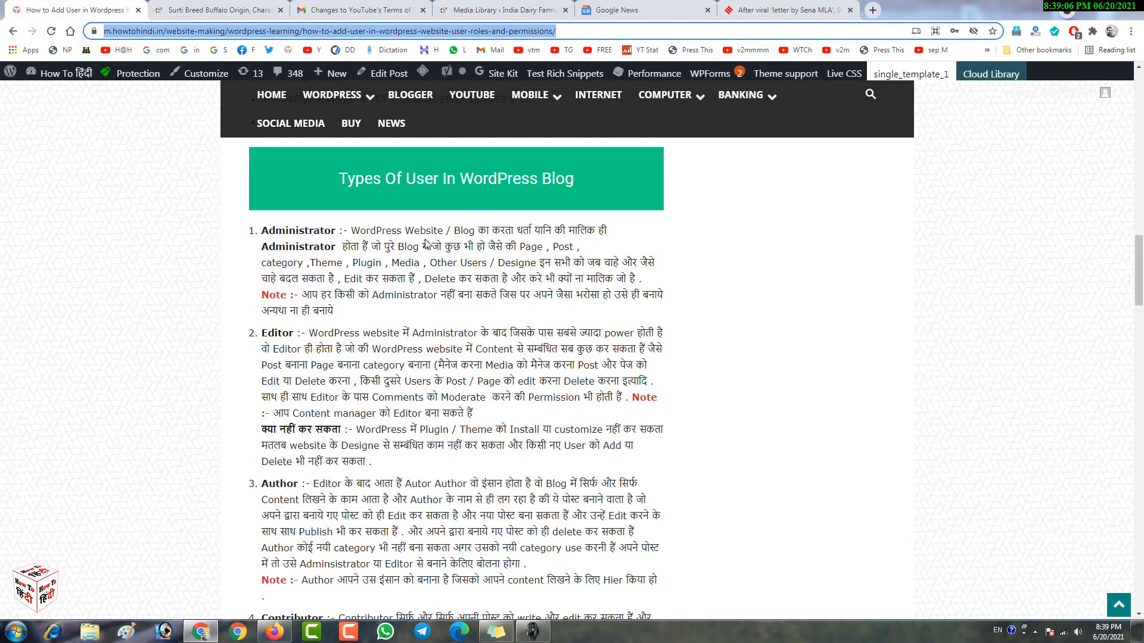
scroll(424, 237, "up", 10)
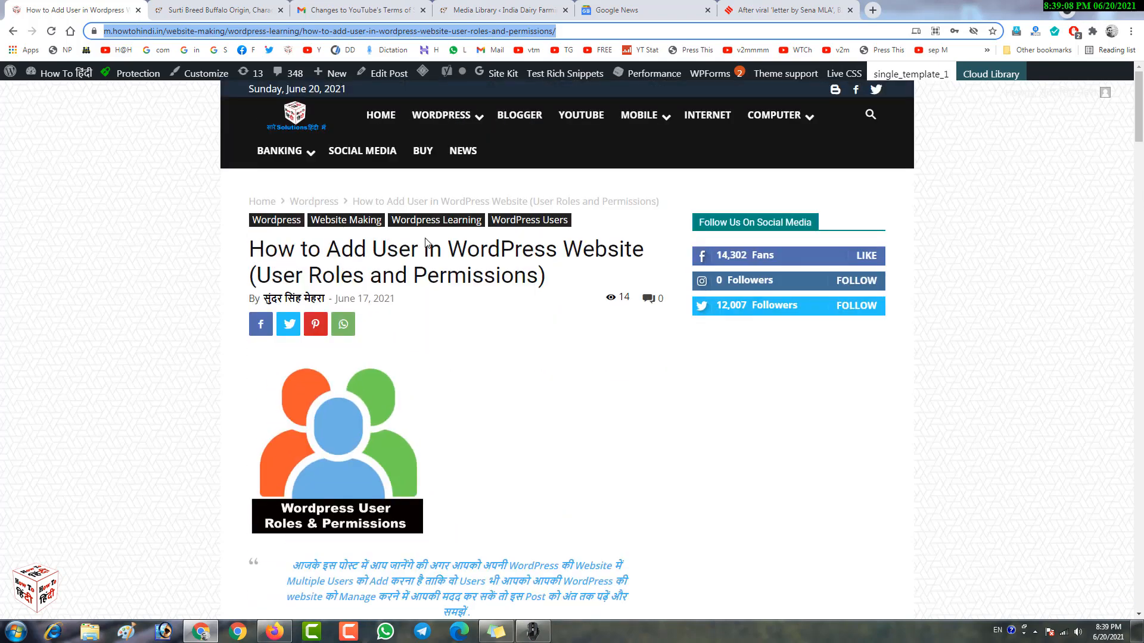
left_click(274, 631)
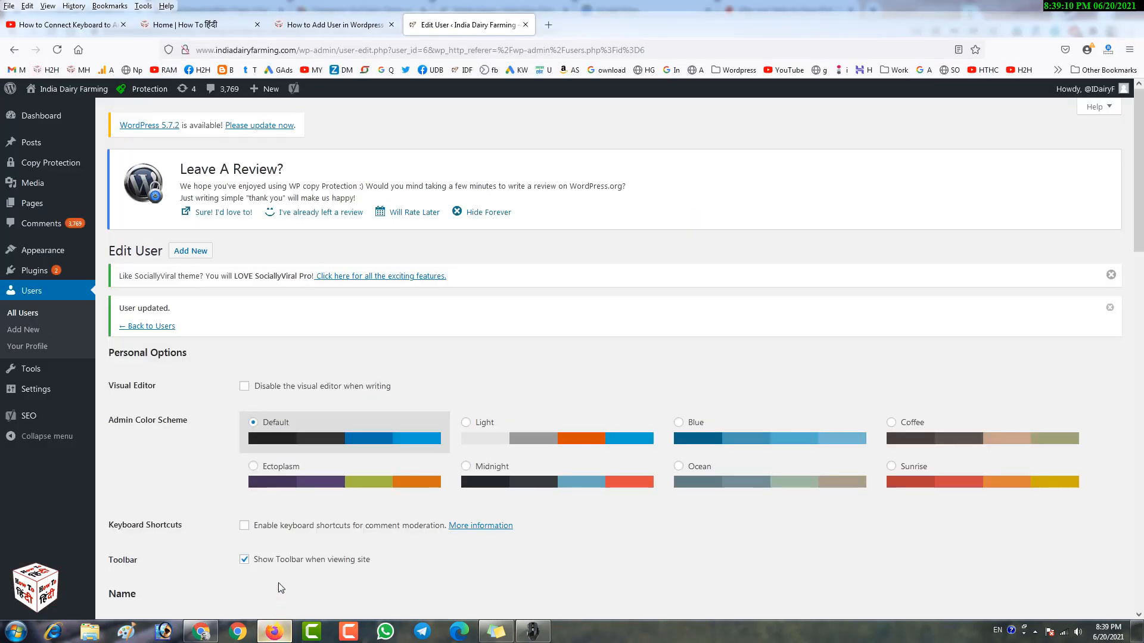
On the YouTube tab, like the keyboard-to-Android connection video.
left_click(87, 28)
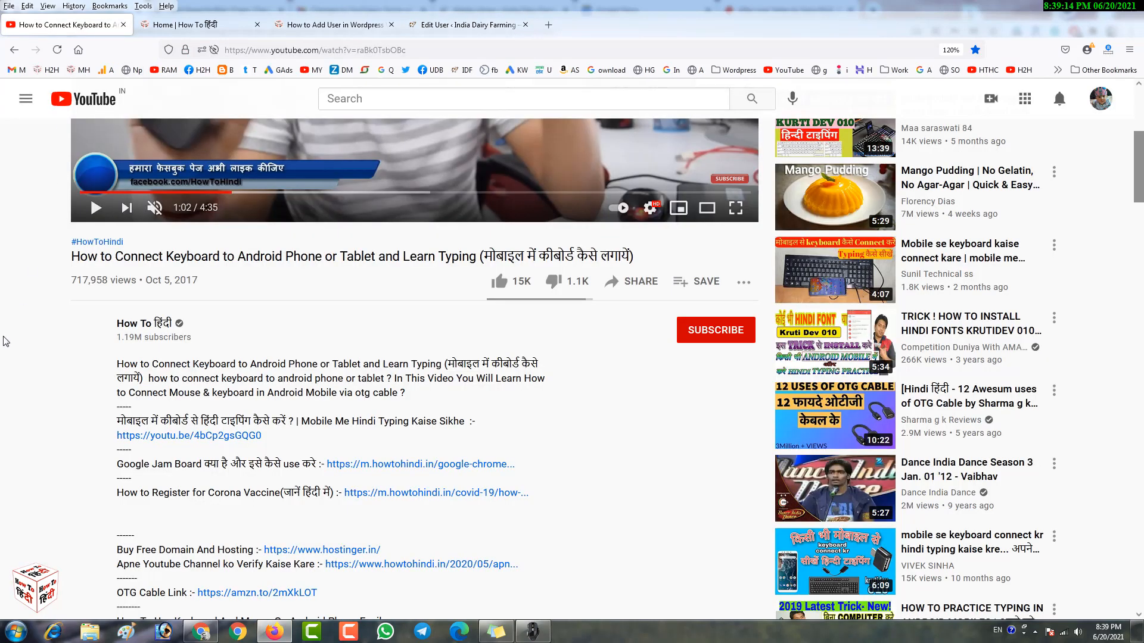
scroll(6, 341, "up", 5)
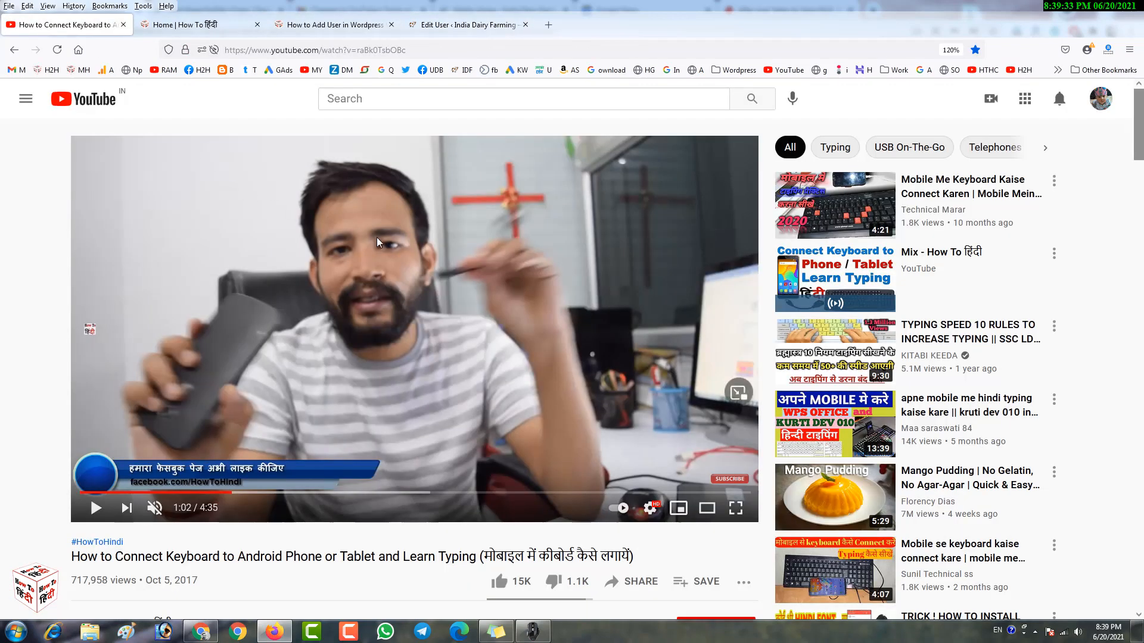
scroll(383, 248, "down", 3)
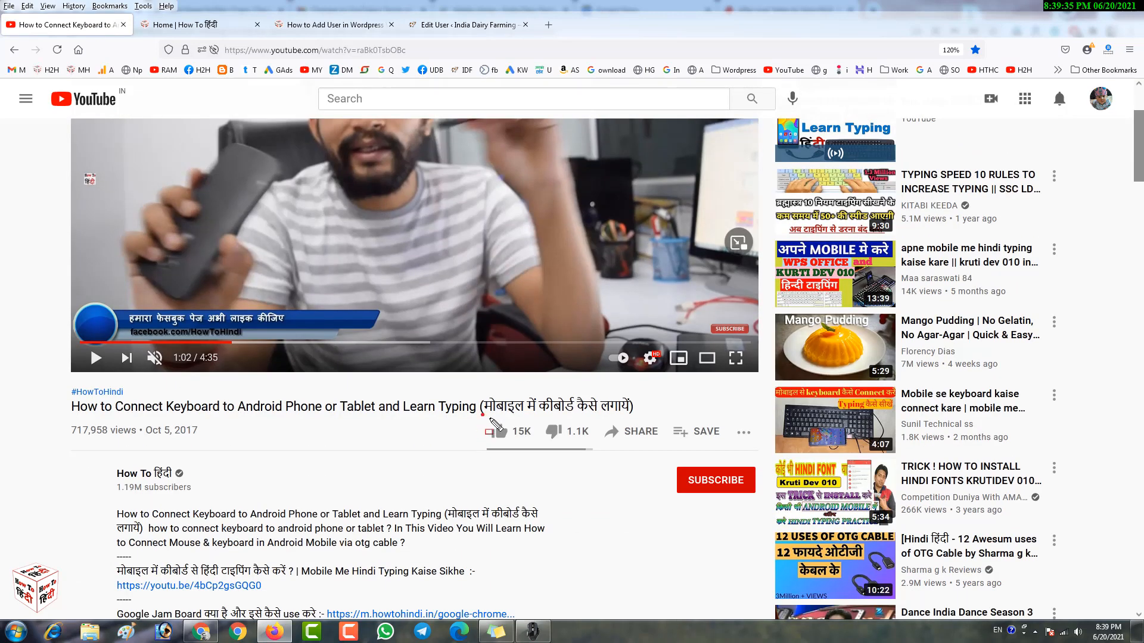
left_click(499, 432)
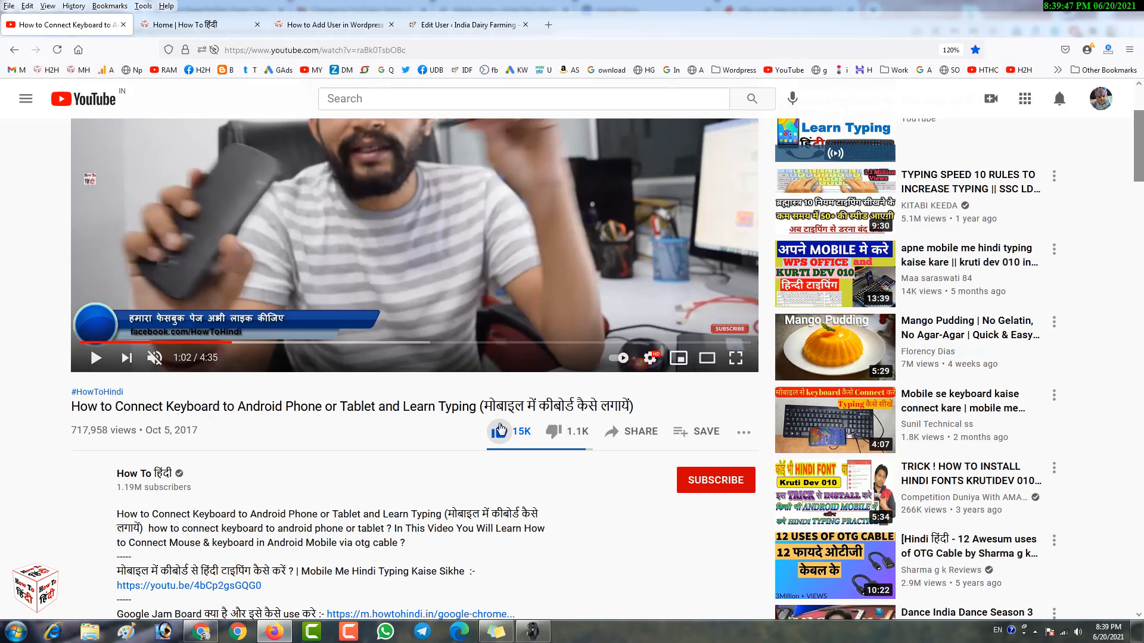
scroll(501, 429, "up", 3)
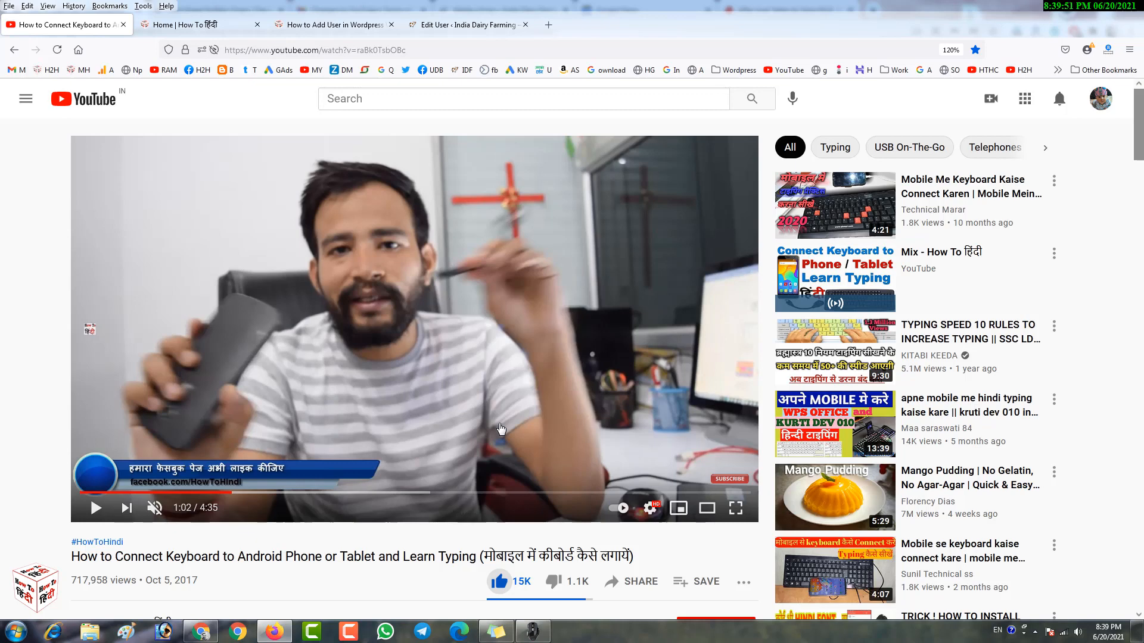
scroll(501, 428, "down", 3)
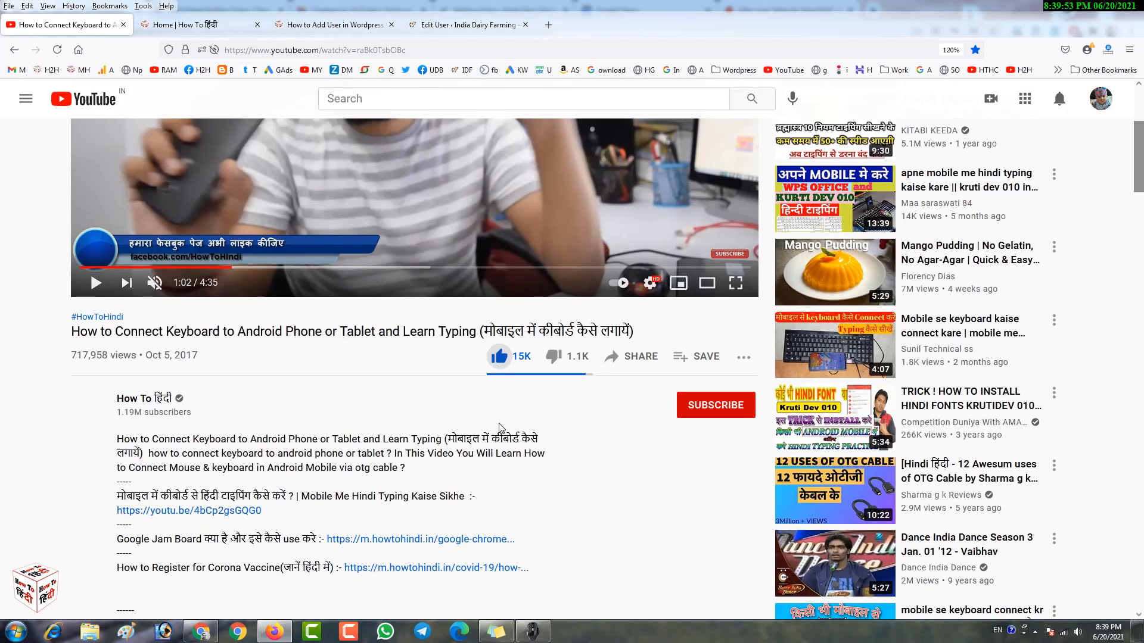
mouse_move(648, 378)
left_mouse_down()
mouse_move(723, 429)
mouse_move(769, 442)
mouse_move(761, 430)
left_mouse_up()
key("Escape")
scroll(720, 416, "up", 3)
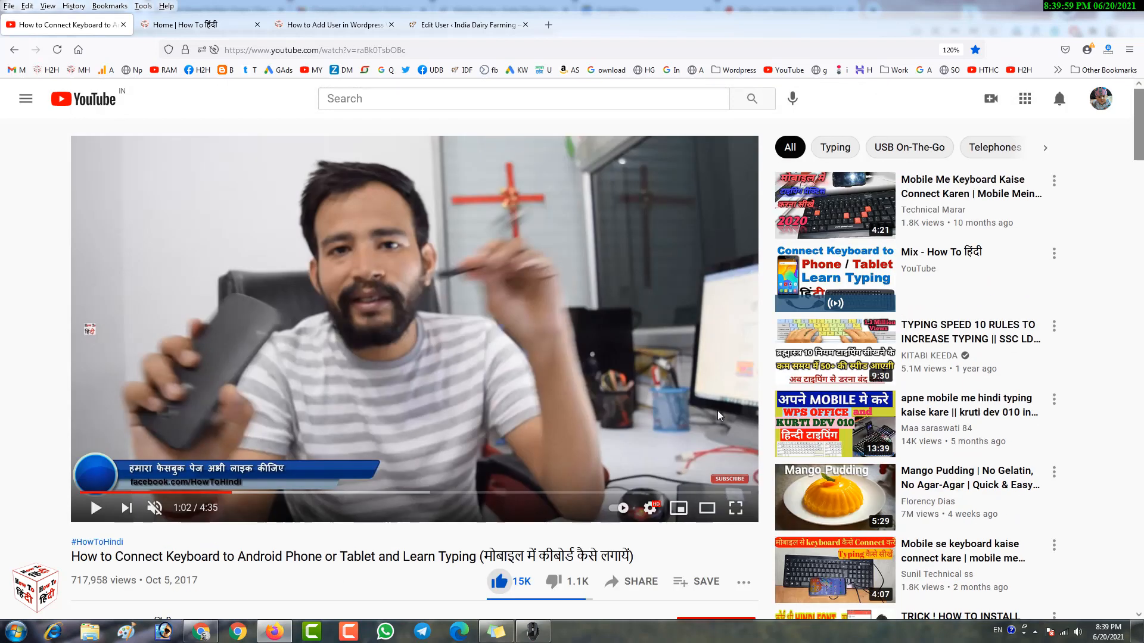
scroll(720, 416, "down", 4)
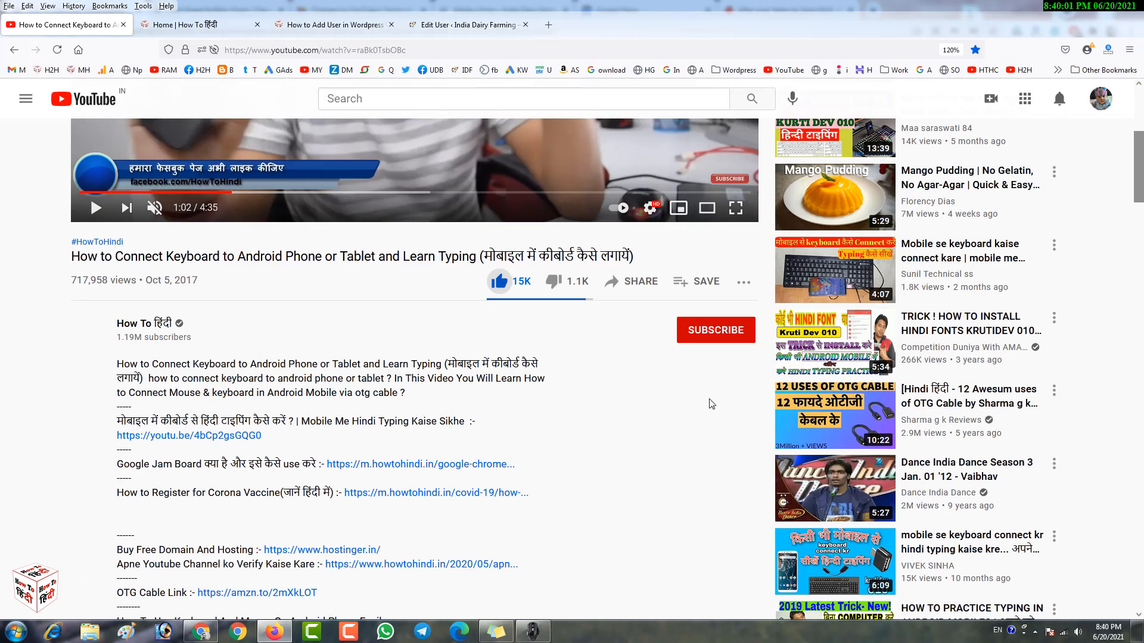
Subscribe to the How To हिंदी channel and set its notification bell to All.
left_click(706, 346)
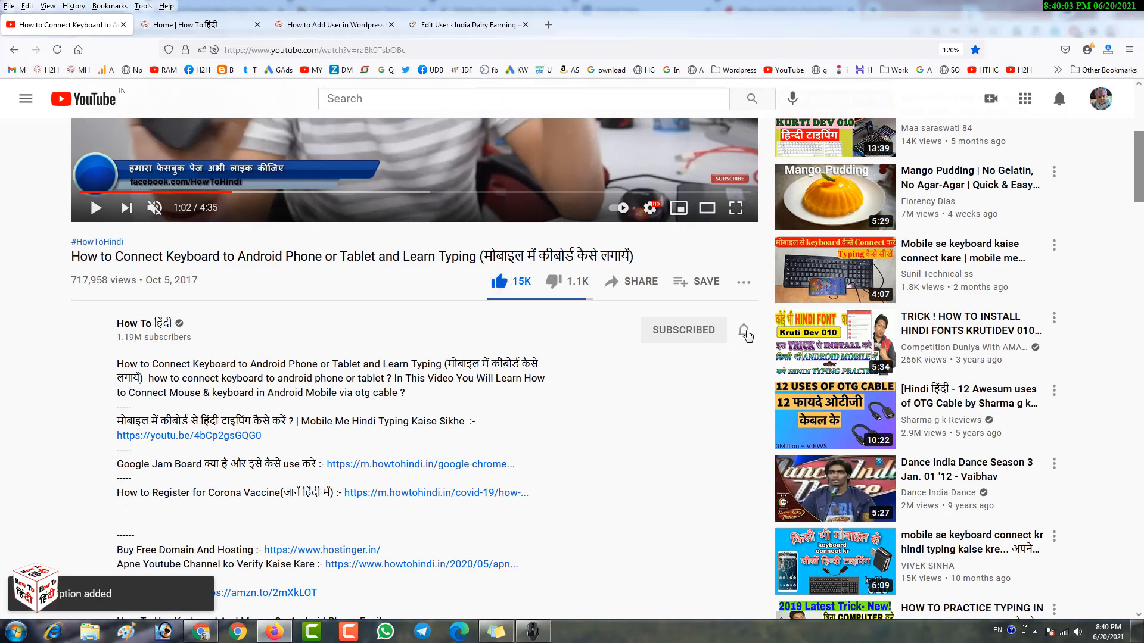
left_click(743, 330)
key("ctrl+shift+d")
mouse_move(732, 347)
left_mouse_down()
mouse_move(817, 383)
mouse_move(864, 380)
left_mouse_up()
key("Escape")
left_click(793, 363)
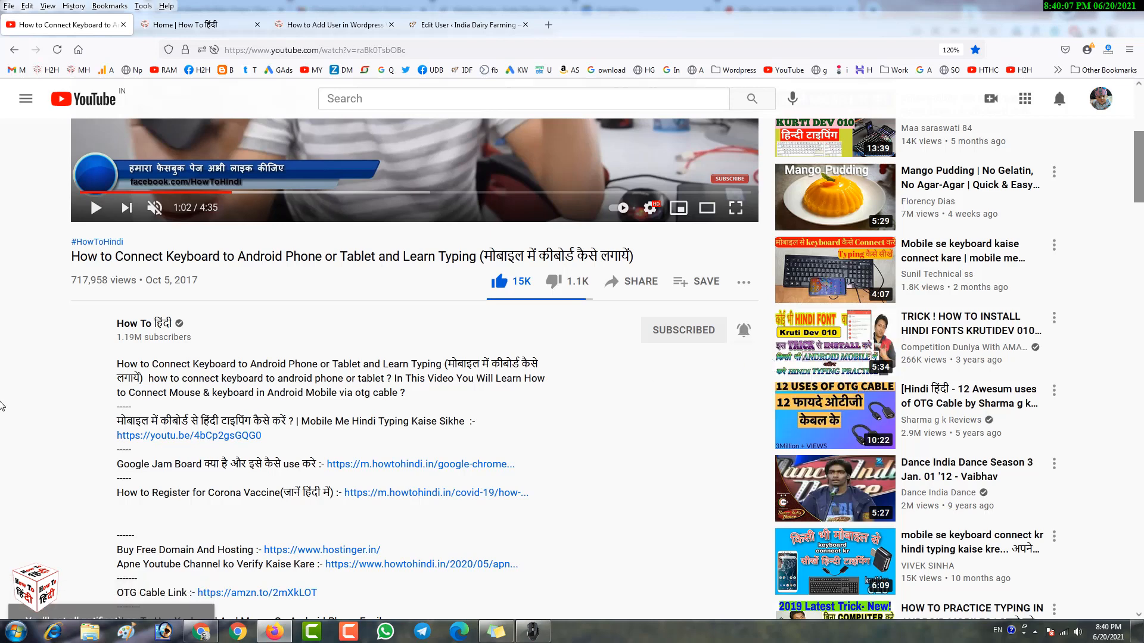
scroll(1, 405, "up", 5)
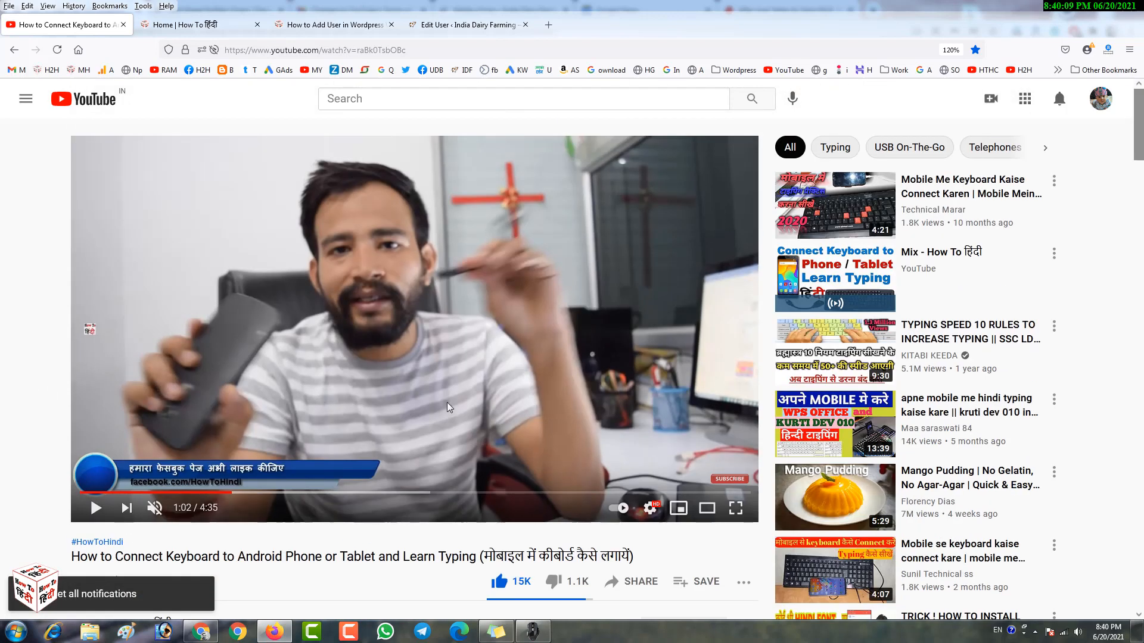